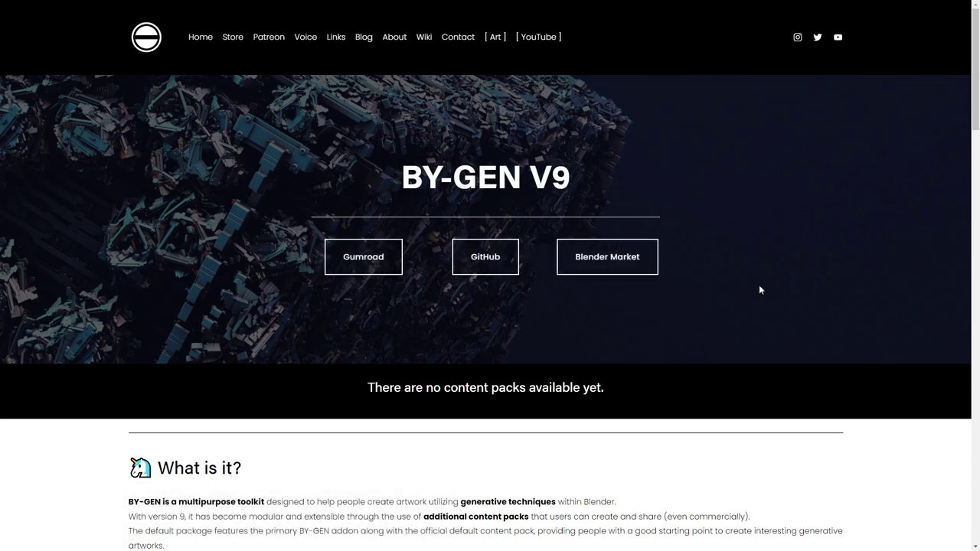
# Read through the BY-GEN V9 page's overview, new effect types, node warning and development notes
pyautogui.scroll(-5, 759, 285)
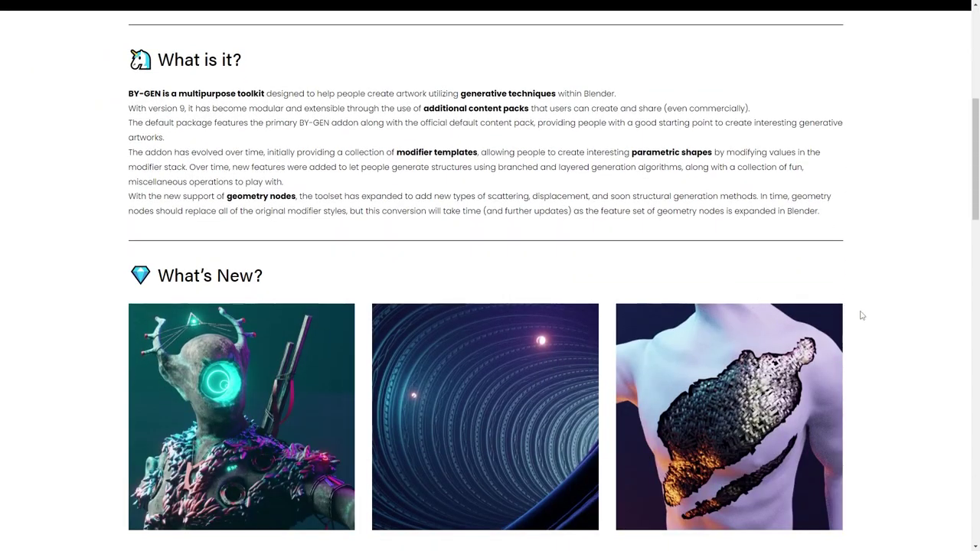
pyautogui.scroll(-3, 862, 315)
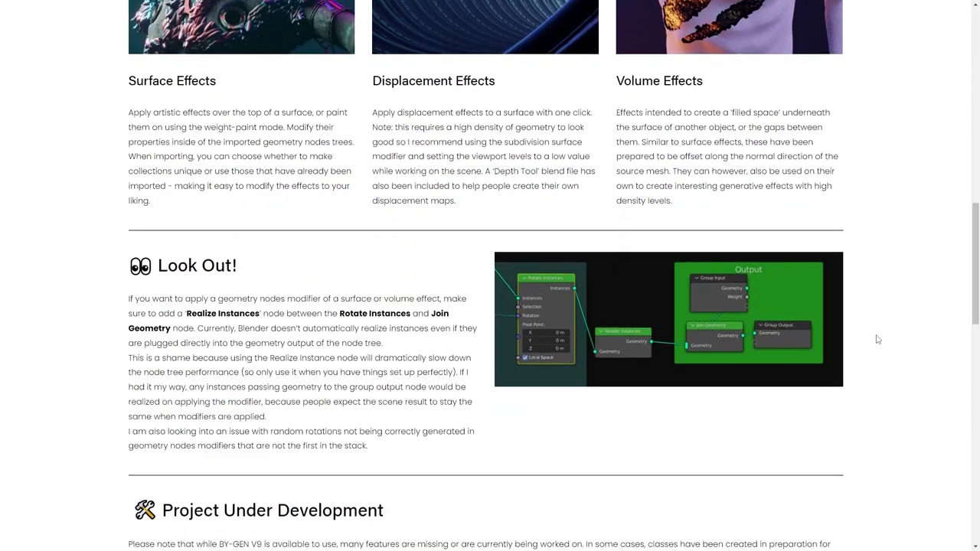
pyautogui.scroll(-2, 877, 340)
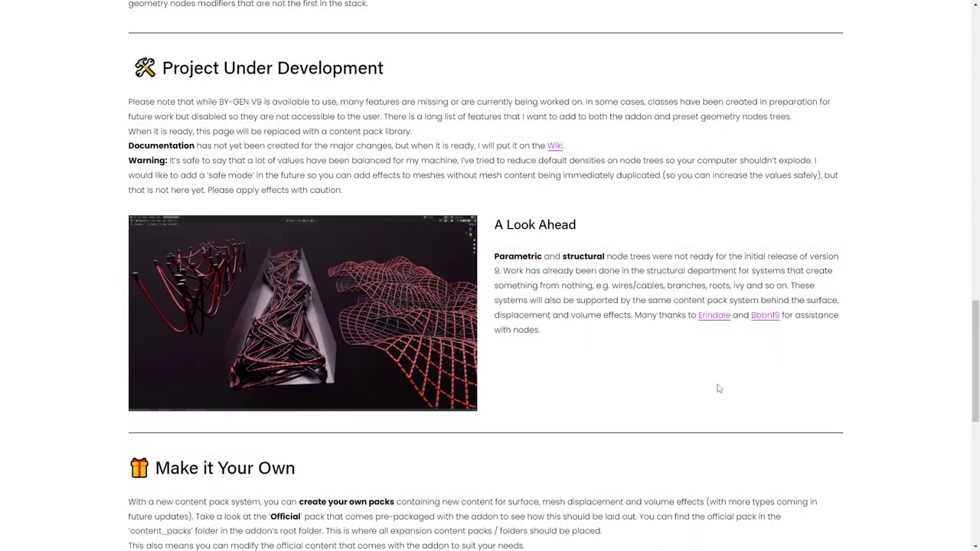
pyautogui.scroll(-5, 707, 394)
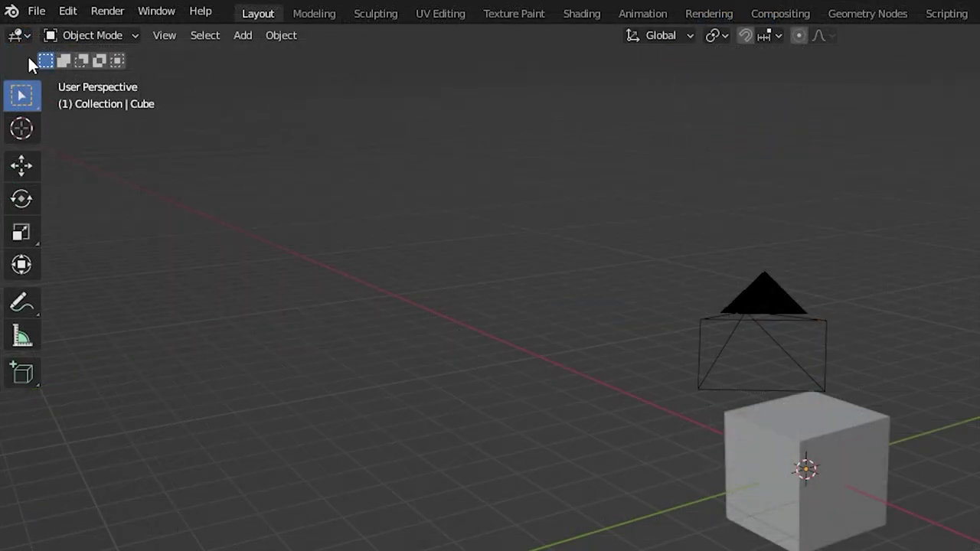
pyautogui.click(9, 7)
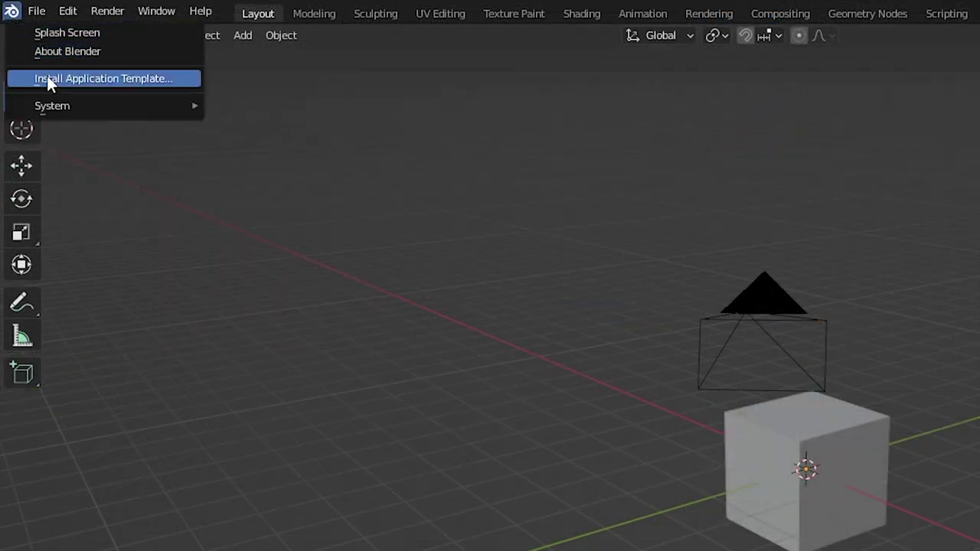
pyautogui.moveTo(69, 111)
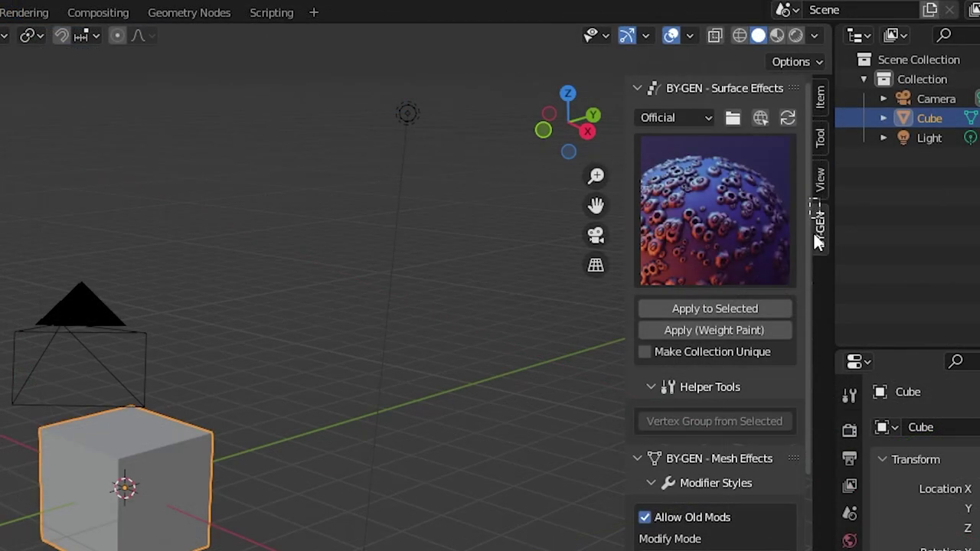
# Deselect the cube and look through the BY-GEN add-on's surface, mesh, displacement and volume effect settings
pyautogui.hotkey('alt', 'a')
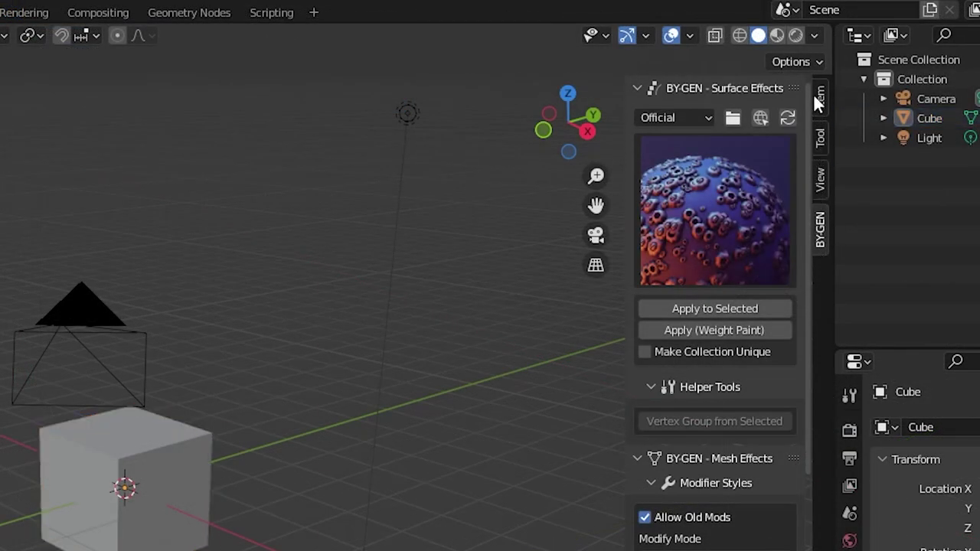
pyautogui.click(818, 98)
pyautogui.click(819, 229)
pyautogui.scroll(5, 748, 254)
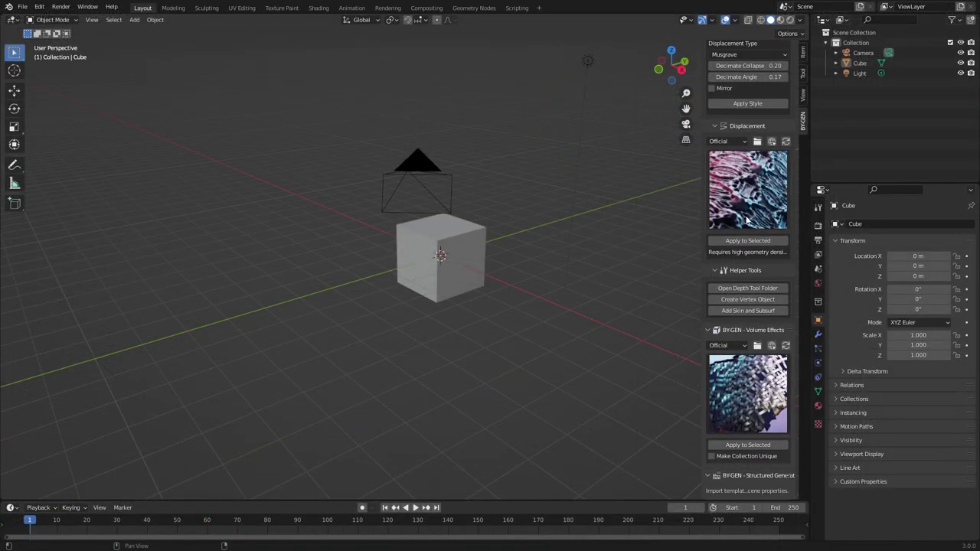
pyautogui.scroll(10, 749, 253)
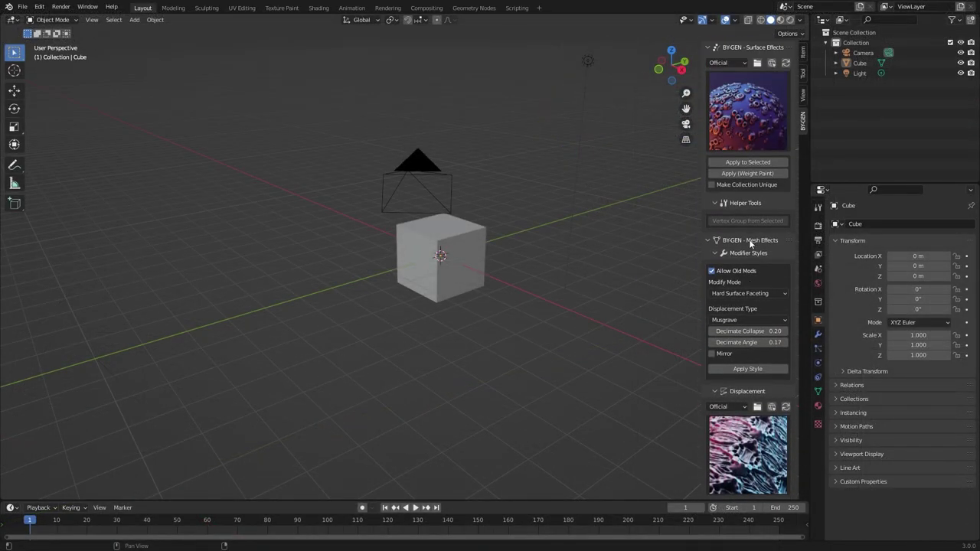
pyautogui.moveTo(705, 47)
pyautogui.mouseDown()
pyautogui.moveTo(706, 136)
pyautogui.moveTo(707, 49)
pyautogui.mouseUp()
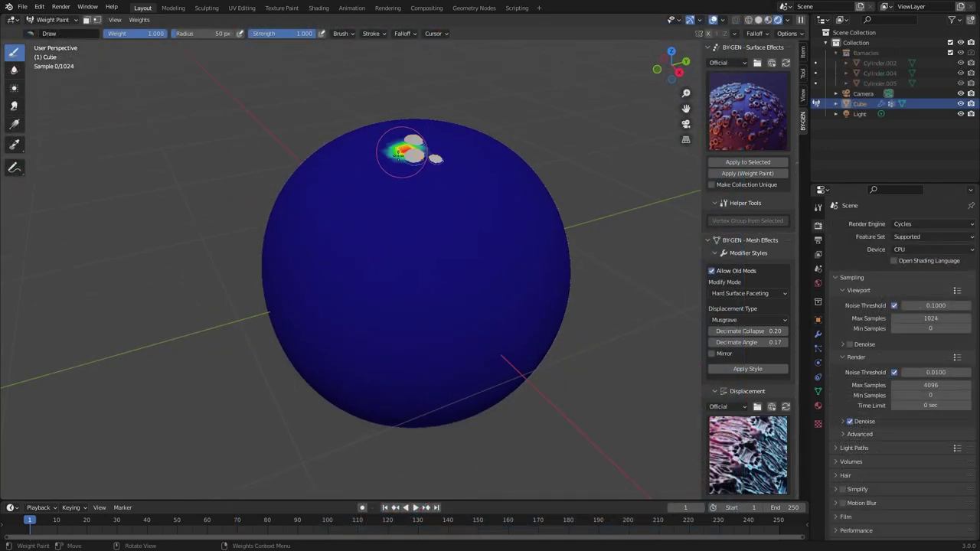
# Paint weight across the sphere's surface to spread the barnacles, and hide the viewport overlays
pyautogui.moveTo(399, 156)
pyautogui.mouseDown()
pyautogui.moveTo(324, 344)
pyautogui.moveTo(449, 199)
pyautogui.mouseUp()
pyautogui.hotkey('shift', 'alt', 'z')
pyautogui.moveTo(514, 277); pyautogui.dragTo(449, 187, button='middle')
# Apply the Tangle surface effect in weight paint mode and paint tangled pipes down the sphere beside the barnacles
pyautogui.click(743, 132)
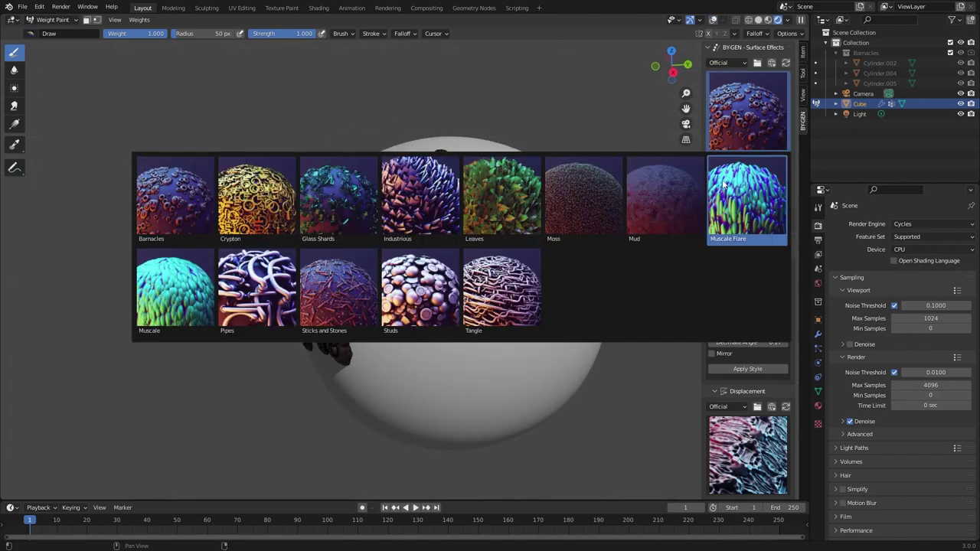
pyautogui.click(510, 261)
pyautogui.click(726, 174)
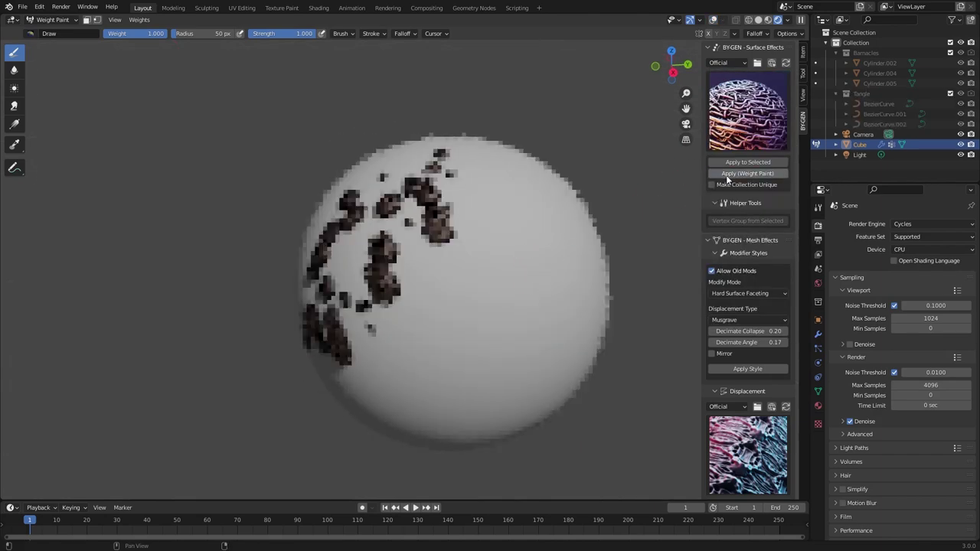
pyautogui.moveTo(444, 383); pyautogui.dragTo(517, 220)
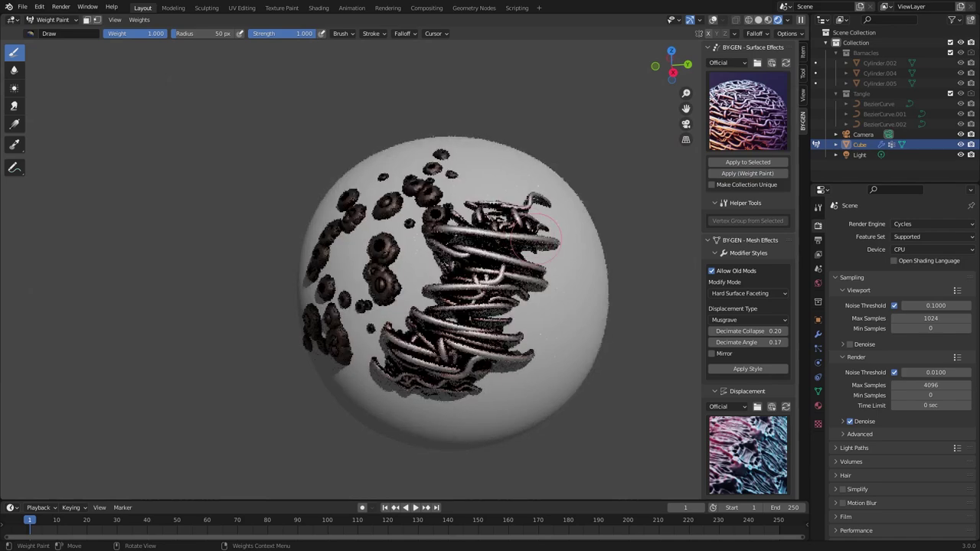
pyautogui.moveTo(547, 367); pyautogui.dragTo(496, 349, button='middle')
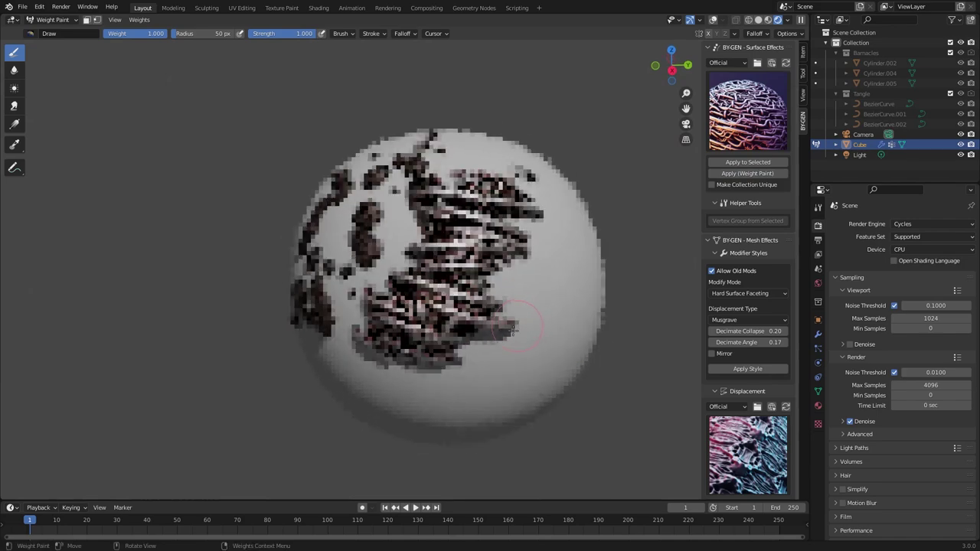
pyautogui.moveTo(497, 349)
pyautogui.mouseDown()
pyautogui.moveTo(471, 372)
pyautogui.moveTo(501, 417)
pyautogui.moveTo(509, 213)
pyautogui.moveTo(443, 398)
pyautogui.mouseUp()
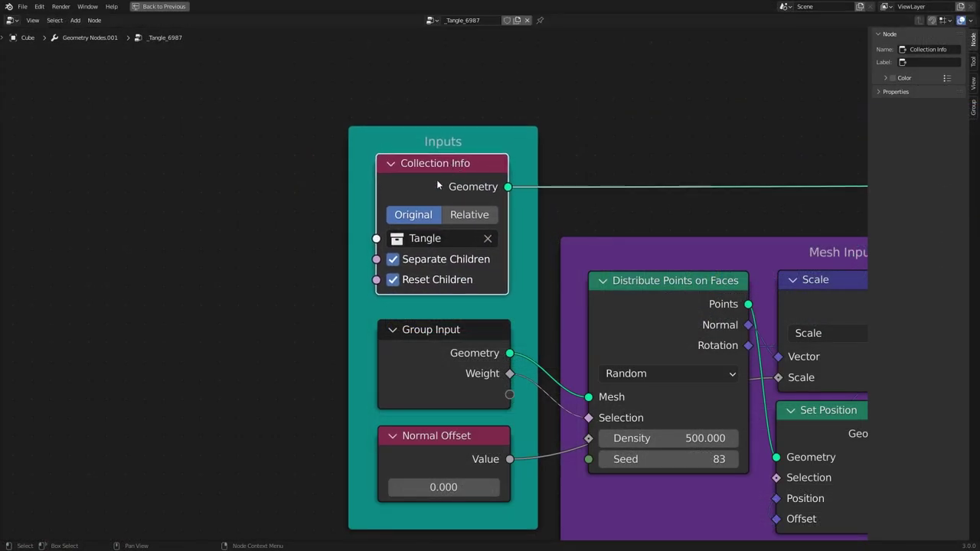
# Examine the Tangle geometry node tree, from its Inputs frame through the rest of the nodes
pyautogui.moveTo(263, 231); pyautogui.dragTo(168, 225, button='middle')
pyautogui.scroll(-14, 194, 250)
pyautogui.moveTo(574, 359); pyautogui.dragTo(394, 226, button='middle')
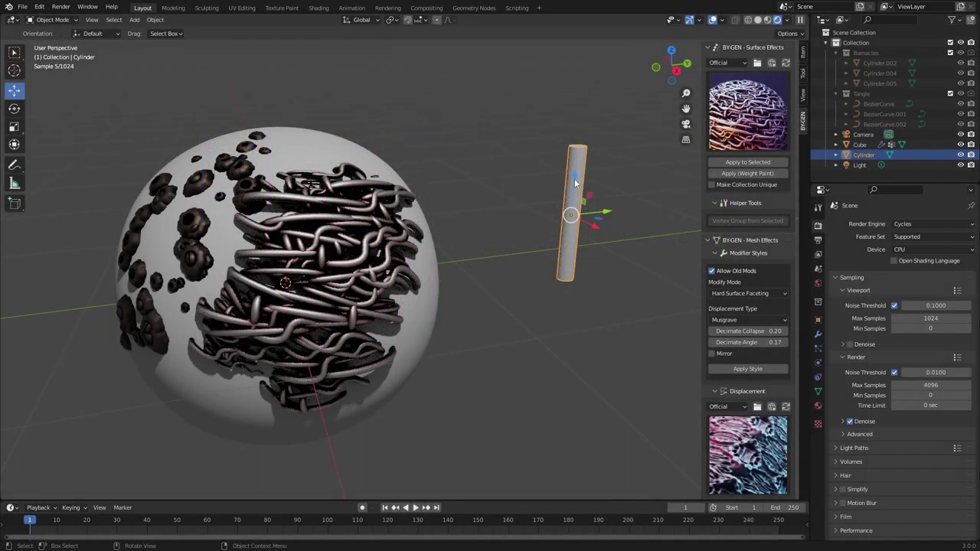
# Move the cylinder into the Tangle collection so the effect scatters it over the sphere
pyautogui.moveTo(866, 107); pyautogui.dragTo(866, 91)
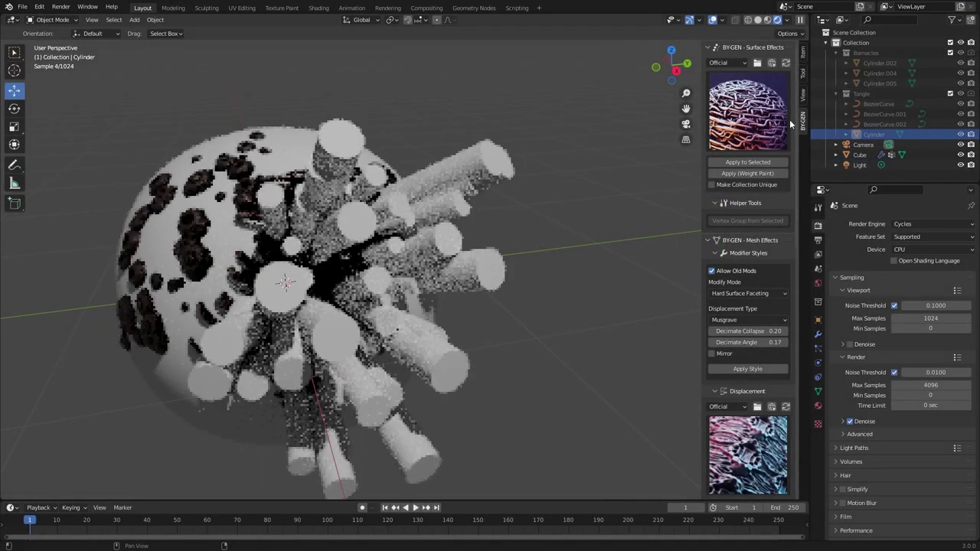
pyautogui.scroll(-3, 367, 342)
pyautogui.moveTo(367, 341); pyautogui.dragTo(415, 329, button='middle')
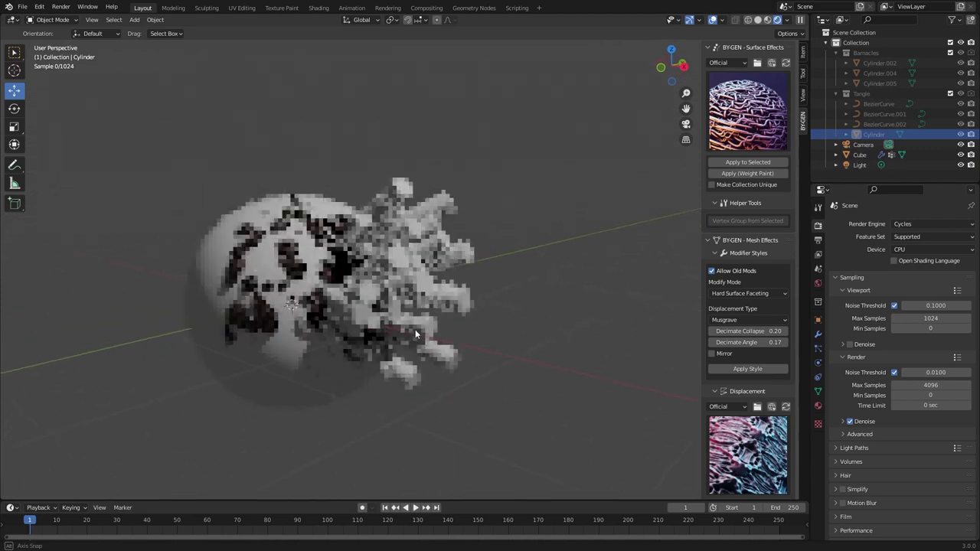
pyautogui.moveTo(551, 322); pyautogui.dragTo(530, 312, button='middle')
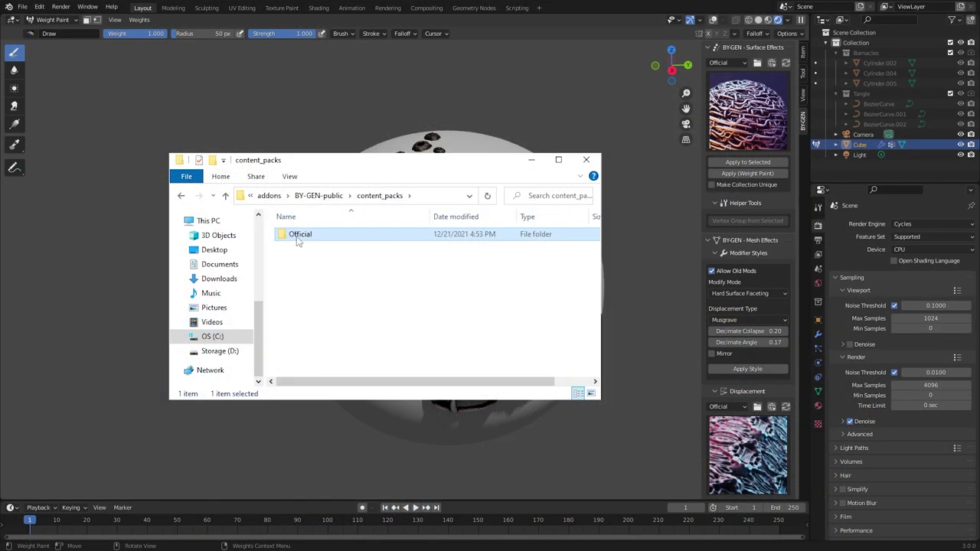
# Open the Official content pack's thumbnails_surface_effects folder and look through its contents
pyautogui.doubleClick(306, 238)
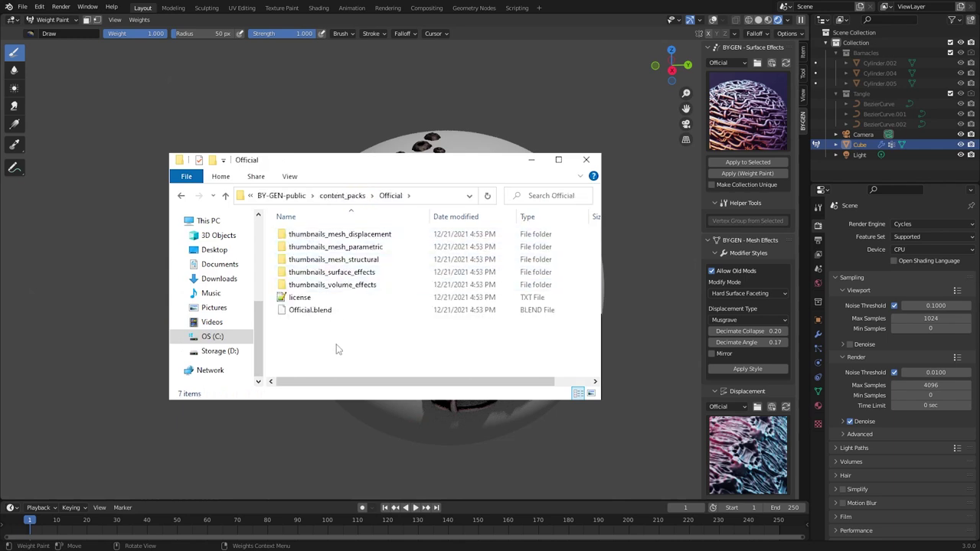
pyautogui.doubleClick(346, 272)
pyautogui.scroll(-3, 379, 321)
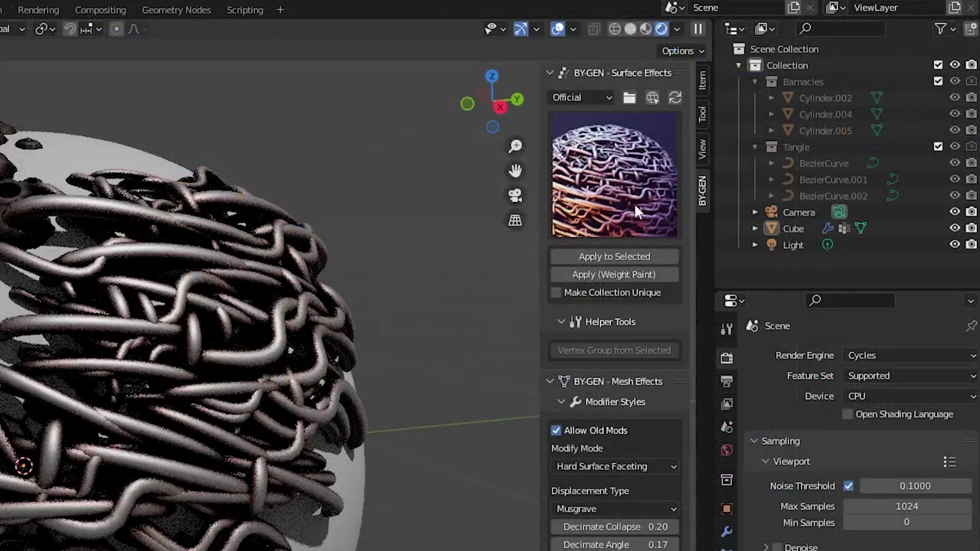
# Choose Official as the surface effects content pack and open the Official folder inside content_packs
pyautogui.click(604, 98)
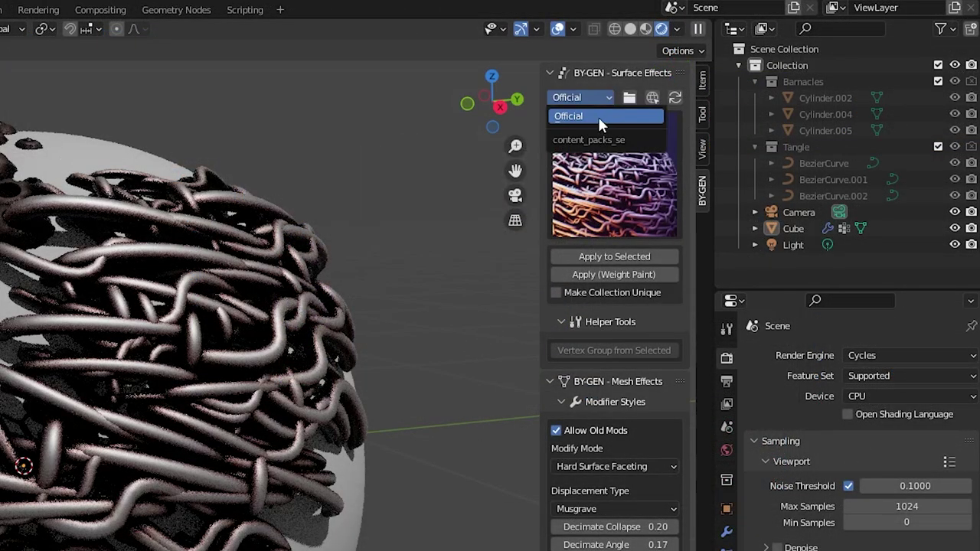
pyautogui.click(601, 116)
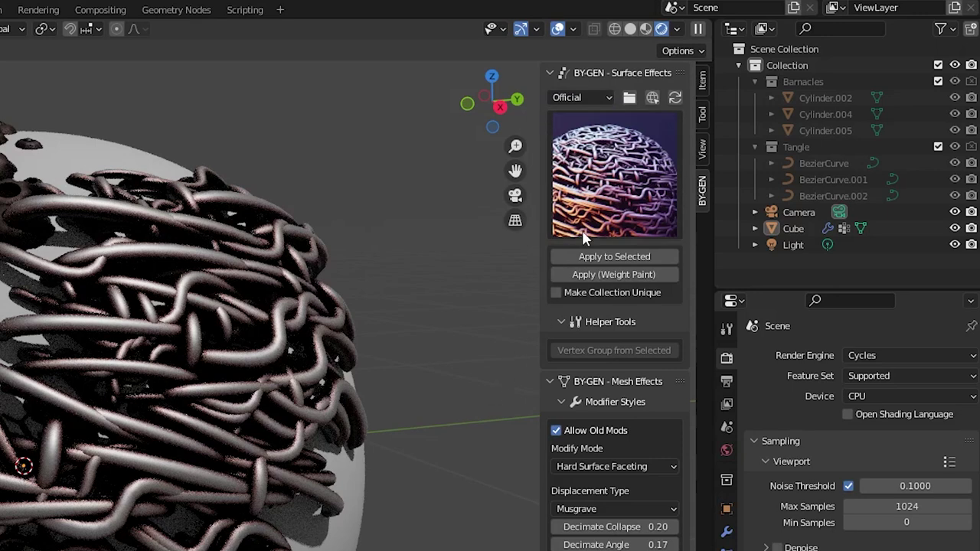
pyautogui.click(627, 99)
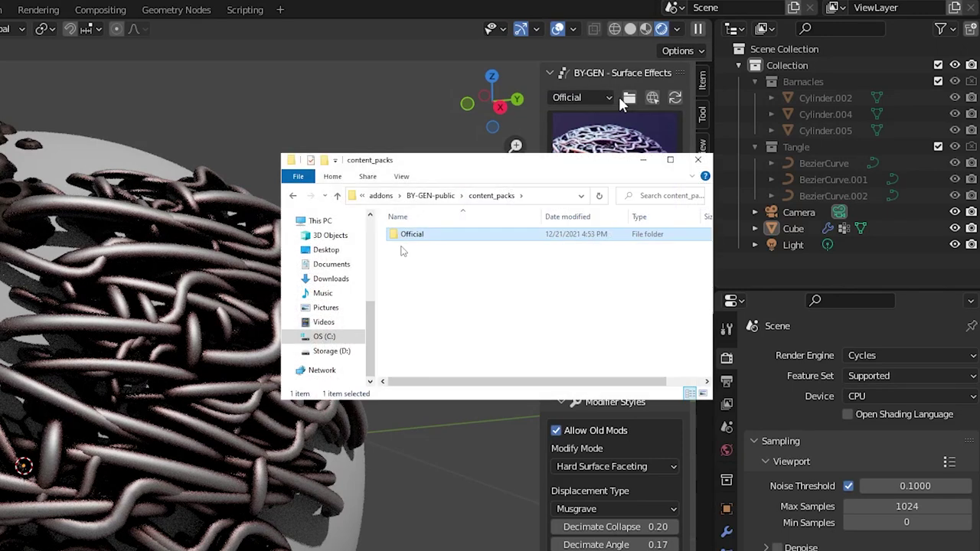
pyautogui.doubleClick(420, 239)
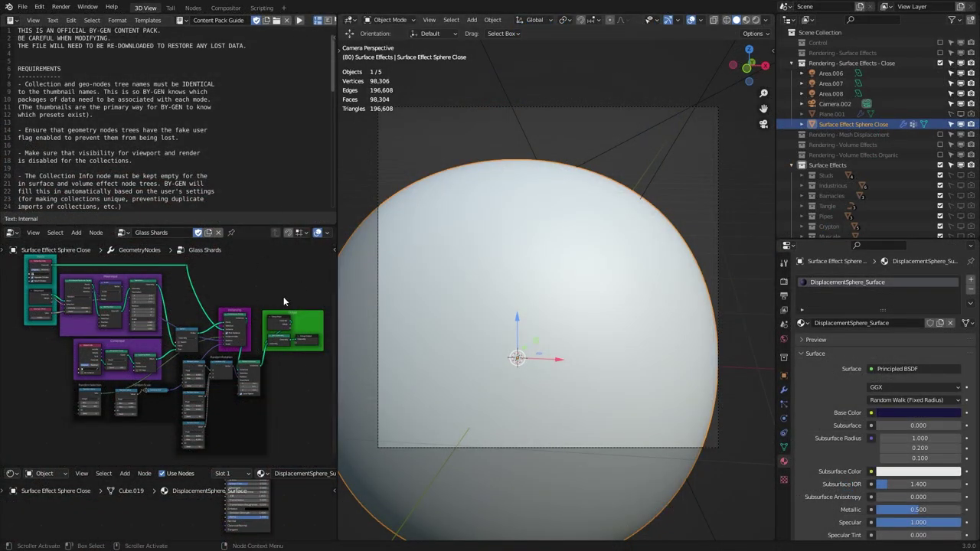
# Examine the Glass Shards node tree and the Surface Effects collections, including the contents of Muscale
pyautogui.moveTo(213, 347); pyautogui.dragTo(241, 342, button='middle')
pyautogui.hotkey('ctrl', 'space')
pyautogui.scroll(1, 352, 317)
pyautogui.moveTo(354, 317); pyautogui.dragTo(294, 332, button='middle')
pyautogui.hotkey('ctrl', 'space')
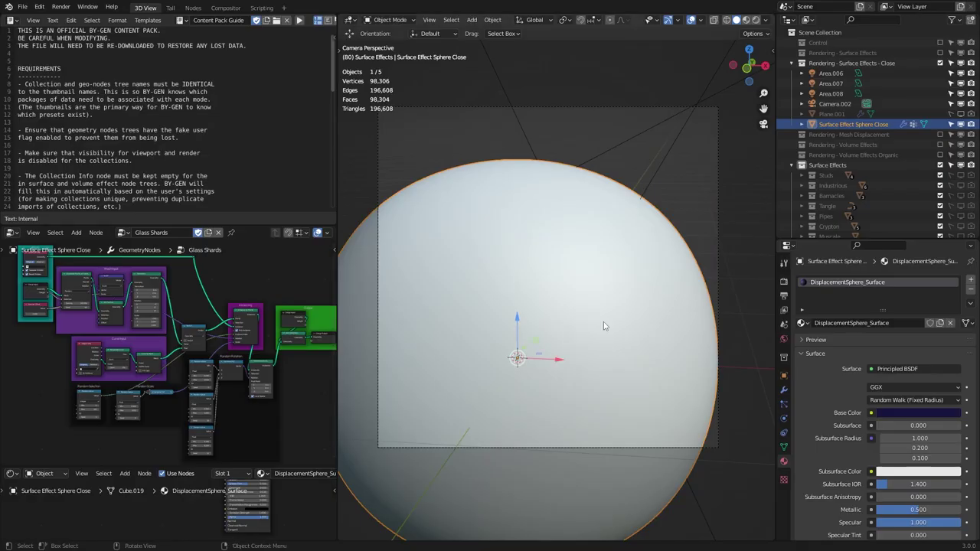
pyautogui.scroll(-4, 874, 215)
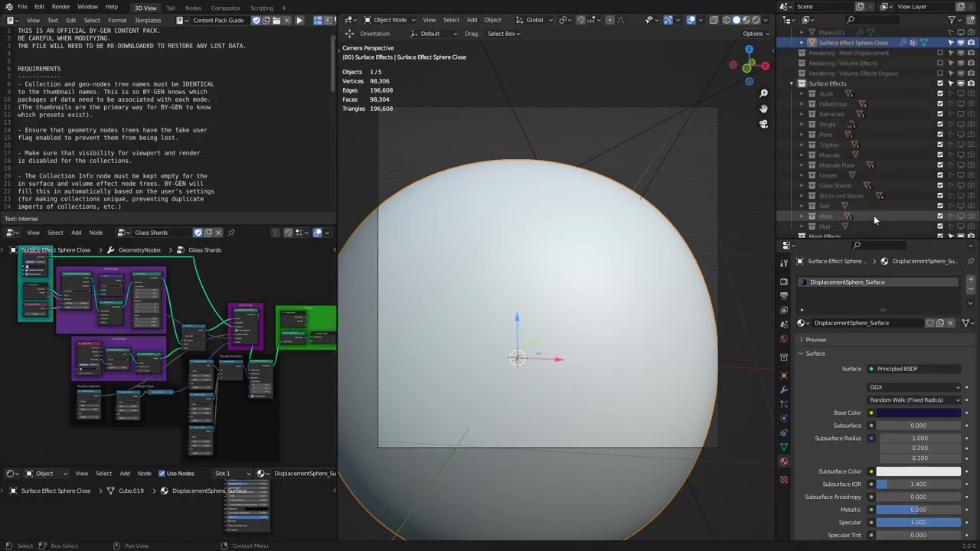
pyautogui.click(802, 156)
pyautogui.click(803, 156)
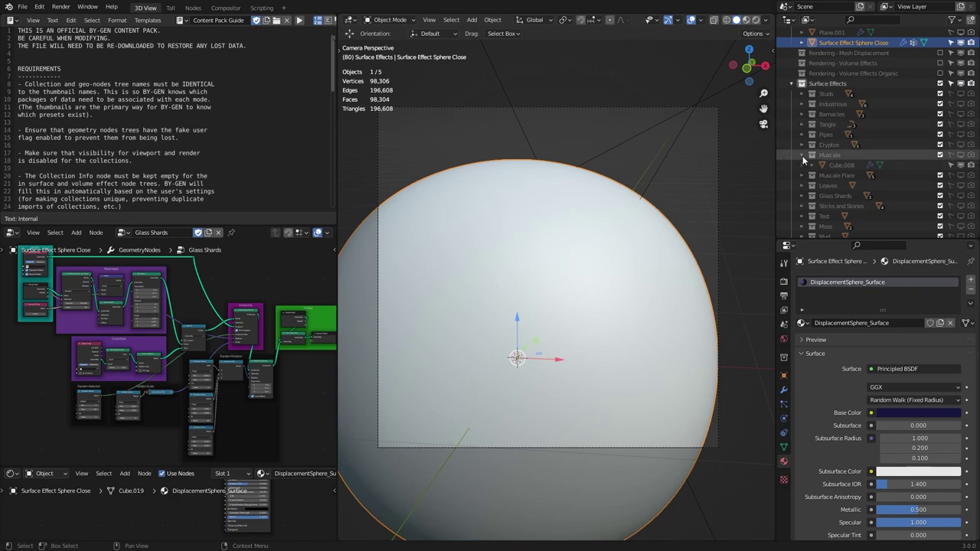
# Show the sphere in Rendered shading and assign the Glass Shards collection to the Collection Info node, leaving nothing selected
pyautogui.moveTo(152, 367); pyautogui.dragTo(290, 390, button='middle')
pyautogui.press('z')
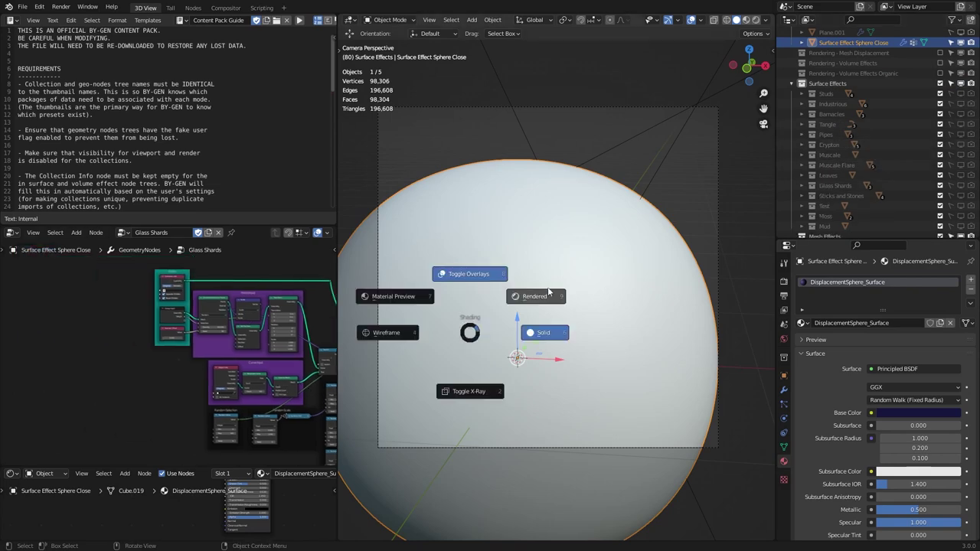
pyautogui.click(547, 291)
pyautogui.scroll(4, 202, 335)
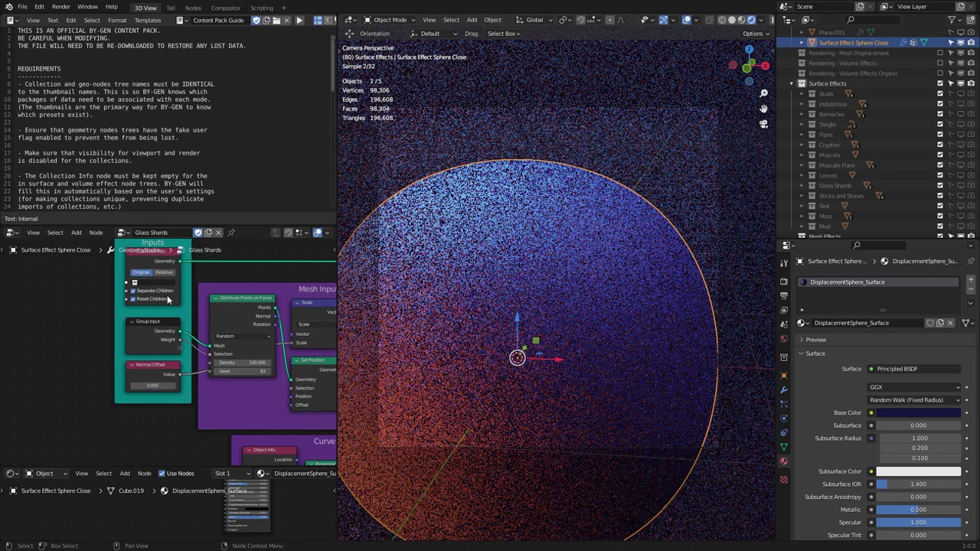
pyautogui.click(153, 283)
pyautogui.click(179, 317)
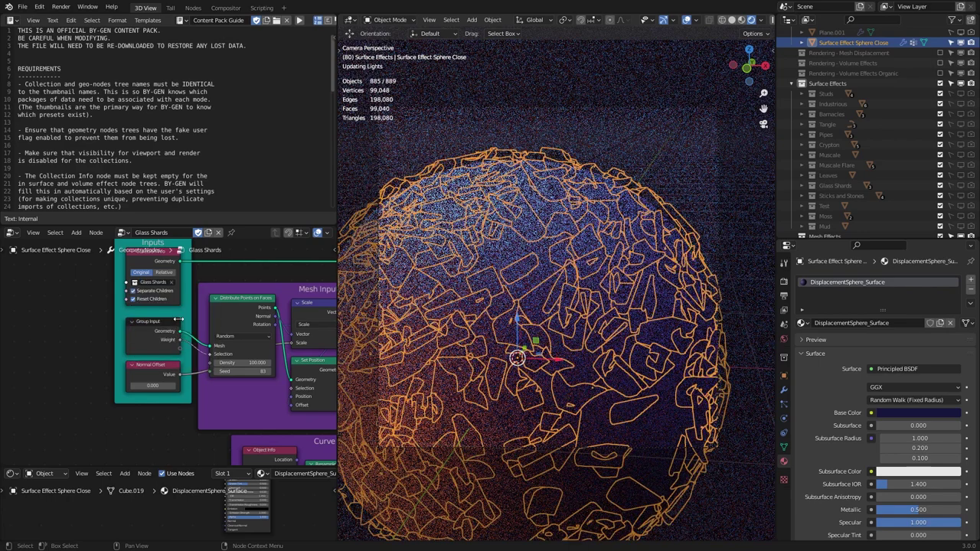
pyautogui.hotkey('alt', 'a')
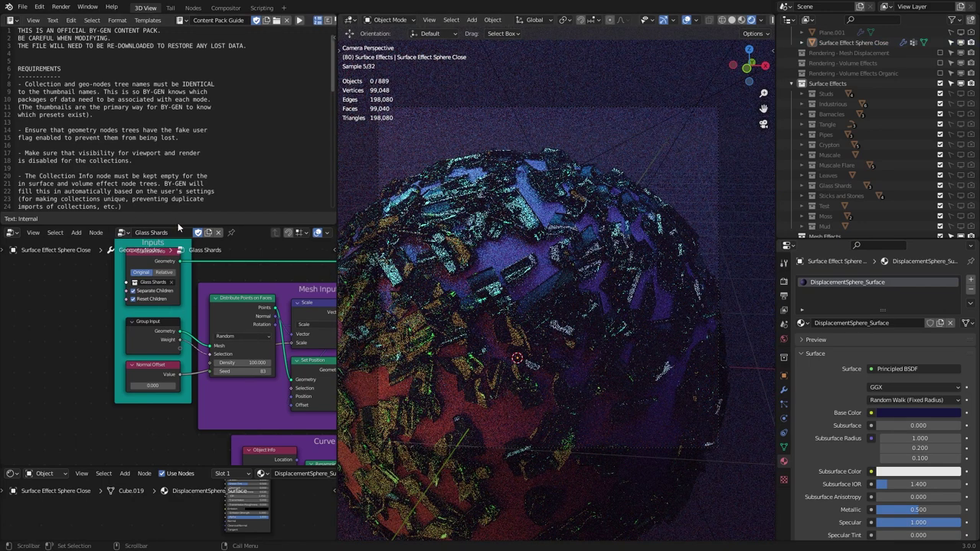
# Enlarge the Content Pack Guide area to read the guide, and switch the viewport to Solid shading
pyautogui.moveTo(177, 223); pyautogui.dragTo(177, 402)
pyautogui.press('z')
pyautogui.click(513, 373)
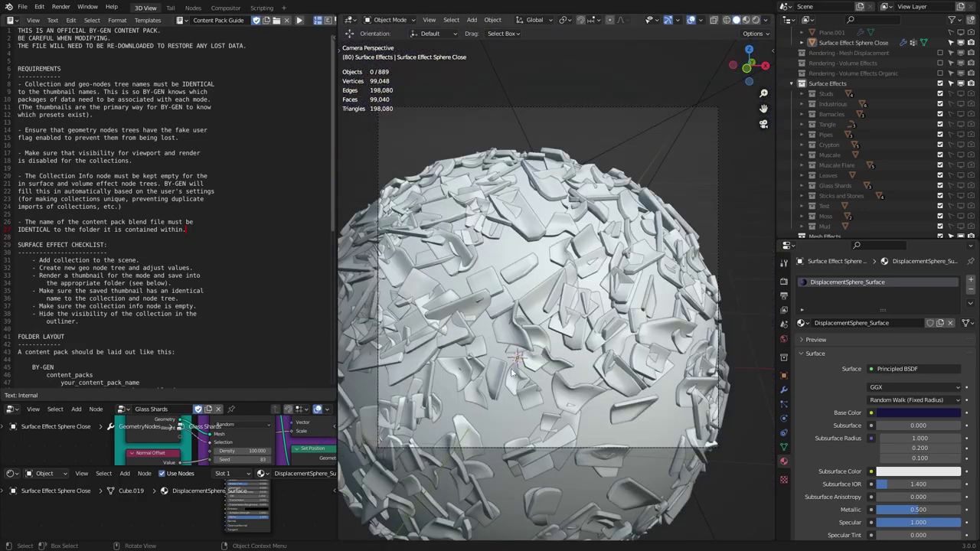
pyautogui.scroll(-6, 93, 222)
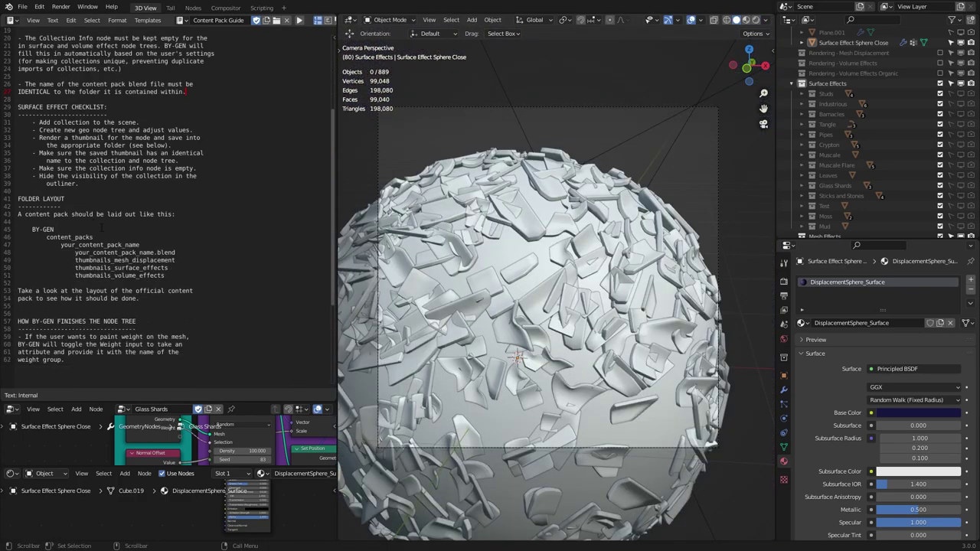
pyautogui.scroll(6, 101, 227)
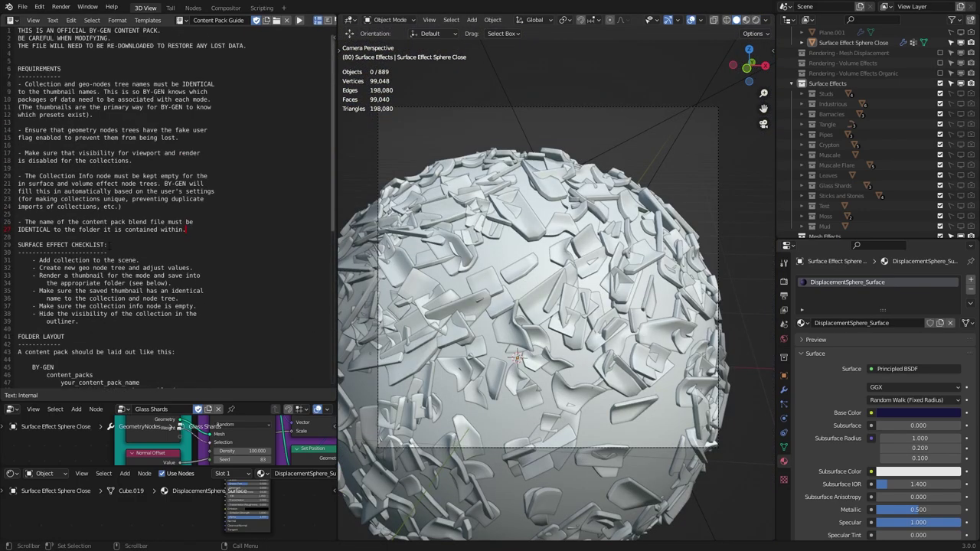
# Clear the Glass Shards collection from the Collection Info node so that the node is empty
pyautogui.scroll(4, 168, 423)
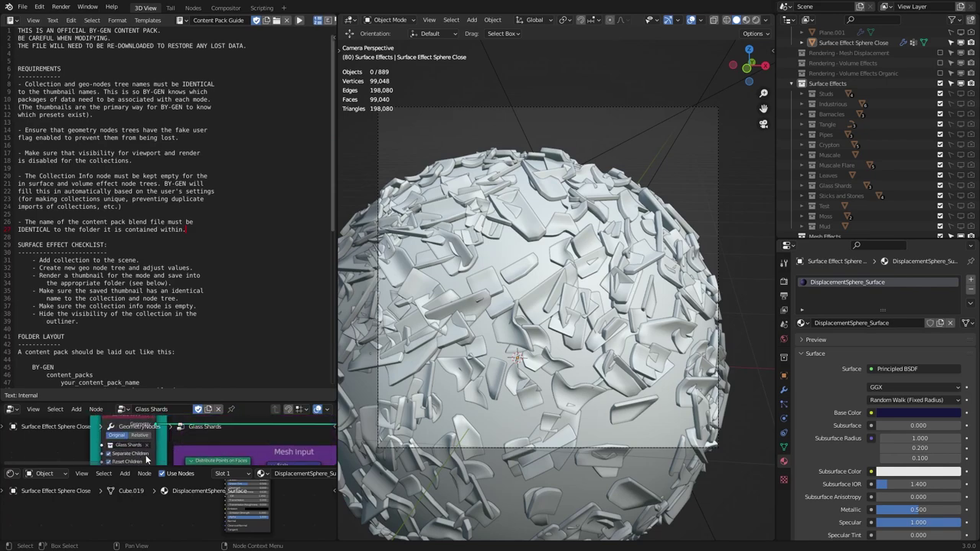
pyautogui.click(148, 447)
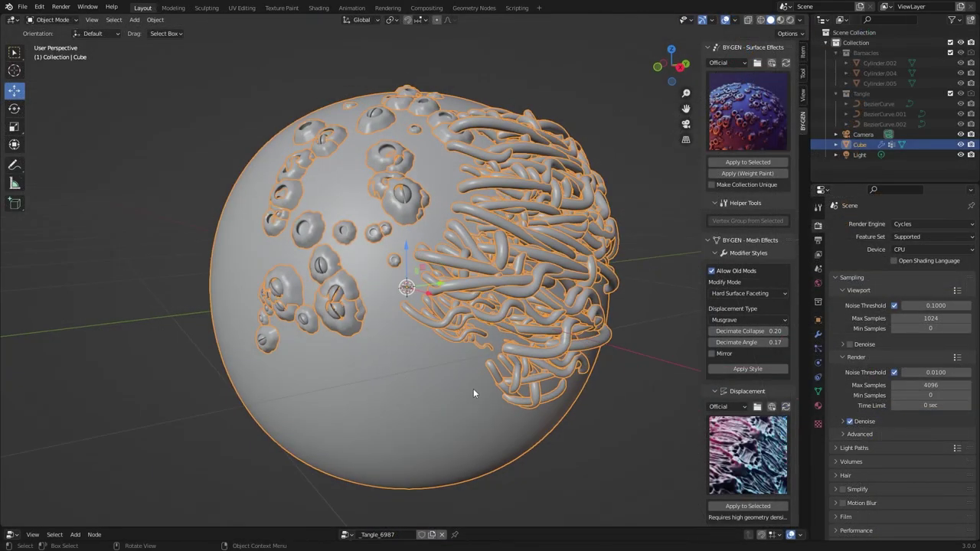
# Choose the Sticks and Stones surface effect and apply it to the sphere in weight paint mode
pyautogui.moveTo(433, 390); pyautogui.dragTo(507, 355, button='middle')
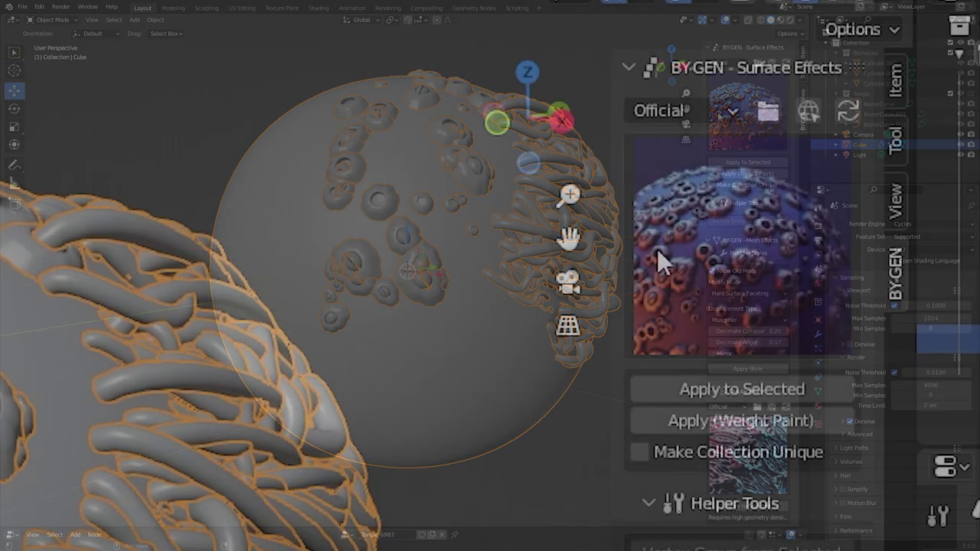
pyautogui.click(679, 306)
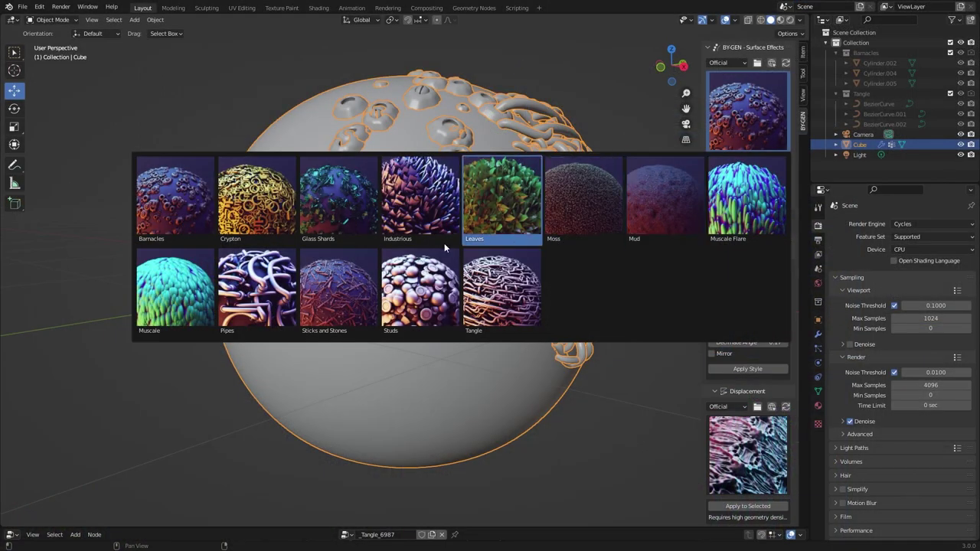
pyautogui.click(329, 295)
pyautogui.moveTo(312, 306); pyautogui.dragTo(562, 302, button='middle')
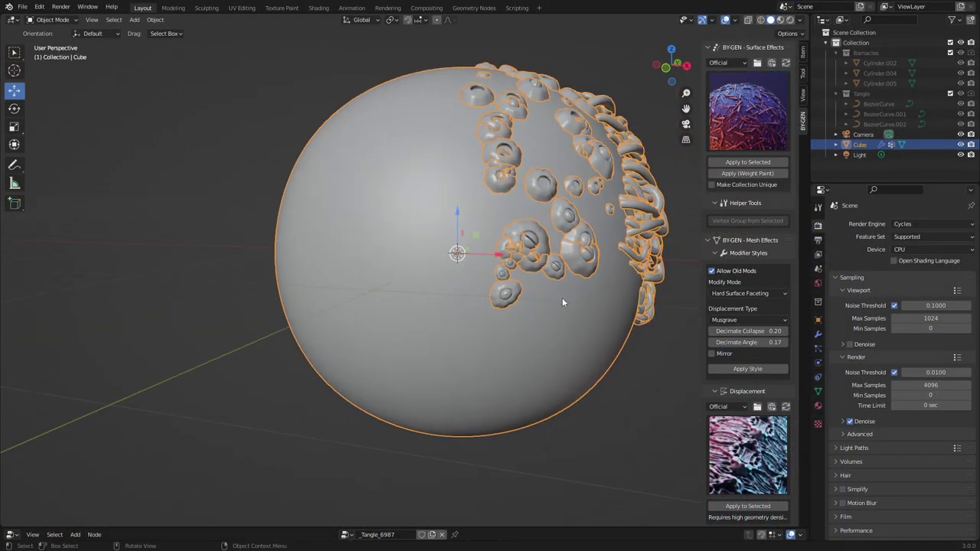
pyautogui.click(712, 174)
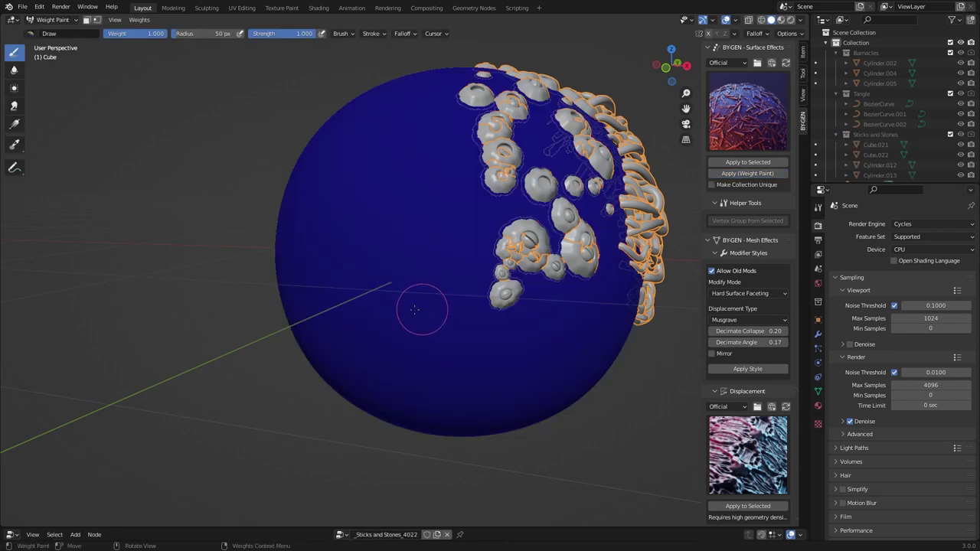
# Paint a first curved stroke of Sticks and Stones on the bare side of the sphere
pyautogui.moveTo(413, 310); pyautogui.dragTo(437, 295, button='middle')
pyautogui.moveTo(441, 303)
pyautogui.mouseDown()
pyautogui.moveTo(422, 195)
pyautogui.moveTo(448, 172)
pyautogui.mouseUp()
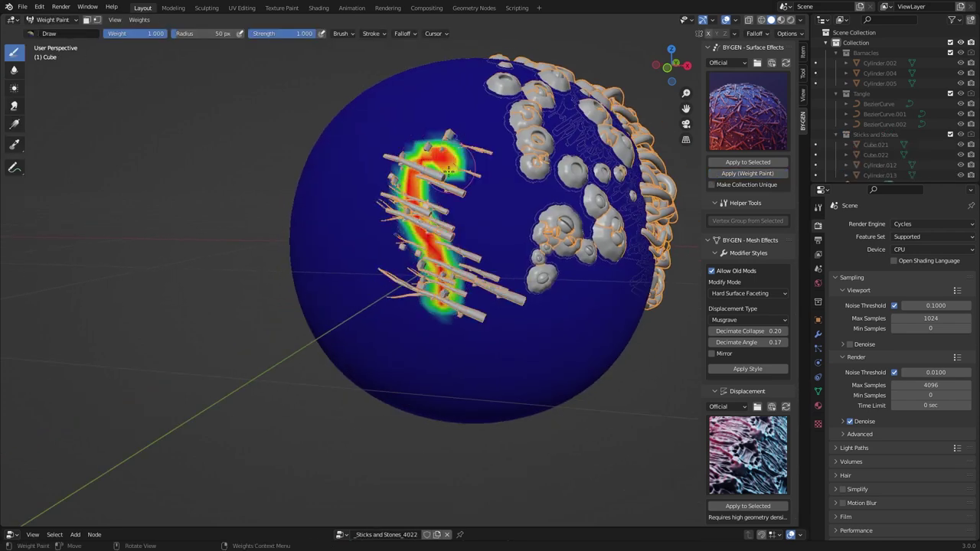
pyautogui.moveTo(449, 172); pyautogui.dragTo(460, 210, button='middle')
# Remove the Barnacles and Tangle Geometry Nodes modifiers from the sphere, keeping only Sticks and Stones
pyautogui.click(818, 335)
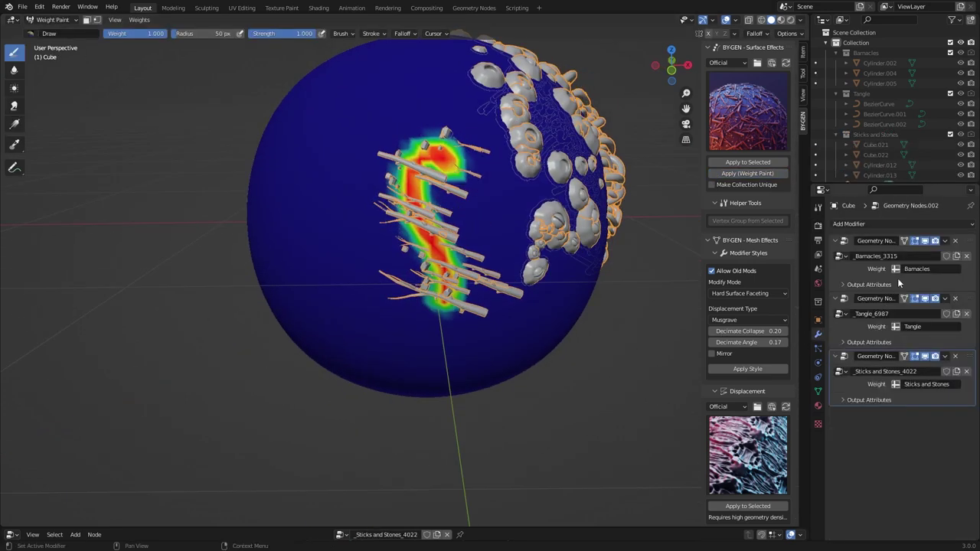
pyautogui.click(956, 241)
pyautogui.click(956, 241)
# Paint two more long Sticks and Stones strokes beside the first one on the sphere
pyautogui.moveTo(490, 260); pyautogui.dragTo(479, 289, button='middle')
pyautogui.moveTo(478, 291)
pyautogui.mouseDown()
pyautogui.moveTo(536, 180)
pyautogui.moveTo(496, 123)
pyautogui.mouseUp()
pyautogui.moveTo(496, 122); pyautogui.dragTo(628, 281, button='middle')
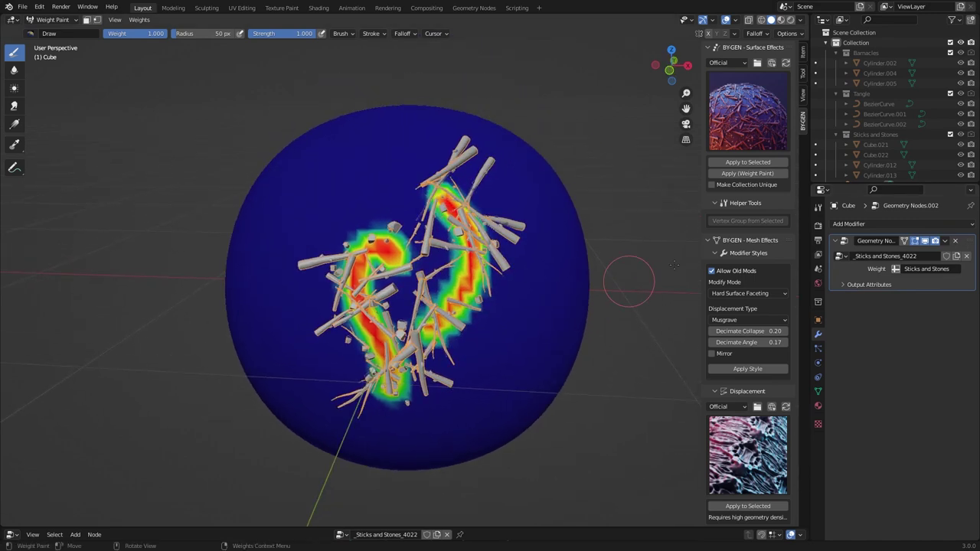
pyautogui.moveTo(621, 243); pyautogui.dragTo(564, 266, button='middle')
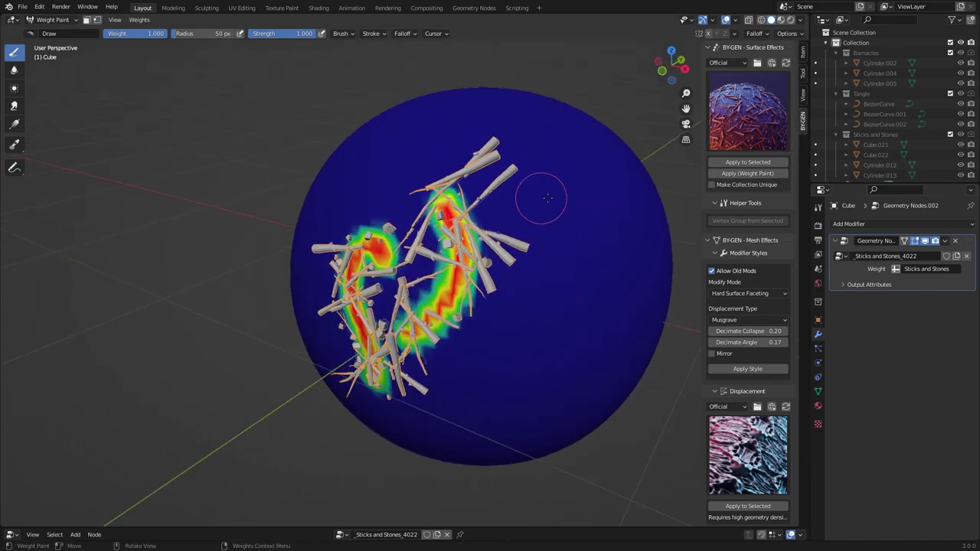
pyautogui.moveTo(548, 199)
pyautogui.mouseDown()
pyautogui.moveTo(533, 307)
pyautogui.moveTo(536, 375)
pyautogui.mouseUp()
pyautogui.moveTo(536, 375)
pyautogui.mouseDown(button='middle')
pyautogui.moveTo(588, 308)
pyautogui.moveTo(529, 356)
pyautogui.mouseUp(button='middle')
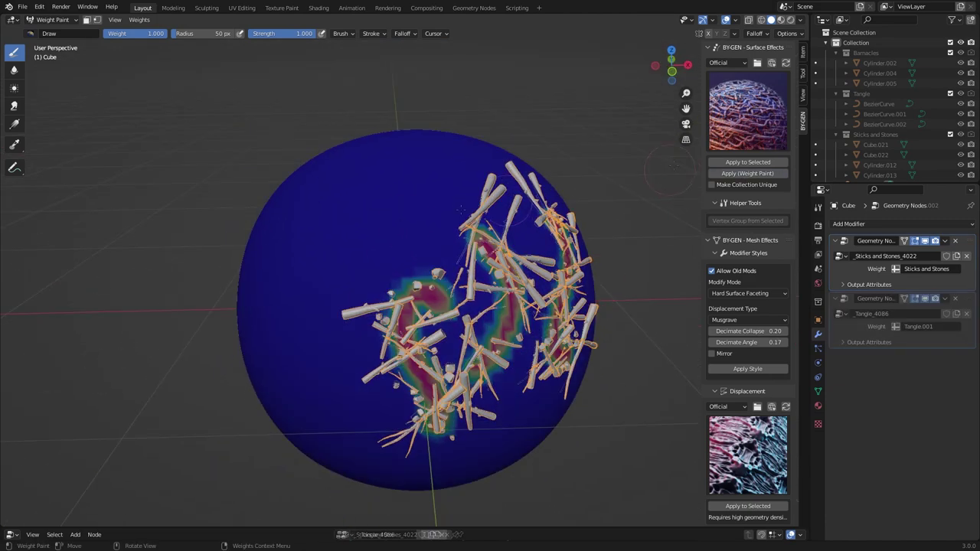
# Paint the Tangle effect over a broad patch of the sphere next to the Sticks and Stones strokes
pyautogui.moveTo(361, 258)
pyautogui.mouseDown()
pyautogui.moveTo(437, 192)
pyautogui.moveTo(334, 217)
pyautogui.moveTo(310, 272)
pyautogui.mouseUp()
pyautogui.keyDown('shift'); pyautogui.moveTo(310, 272); pyautogui.dragTo(391, 272, button='middle'); pyautogui.keyUp('shift')
pyautogui.moveTo(329, 307)
pyautogui.mouseDown()
pyautogui.moveTo(372, 345)
pyautogui.moveTo(358, 299)
pyautogui.mouseUp()
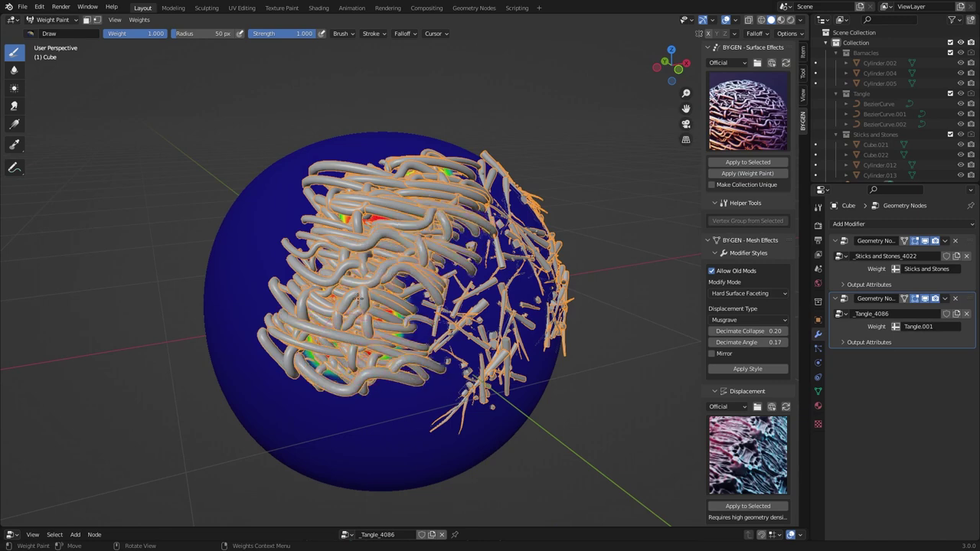
pyautogui.moveTo(358, 300); pyautogui.dragTo(339, 361, button='middle')
pyautogui.moveTo(339, 360)
pyautogui.mouseDown()
pyautogui.moveTo(360, 345)
pyautogui.moveTo(326, 334)
pyautogui.mouseUp()
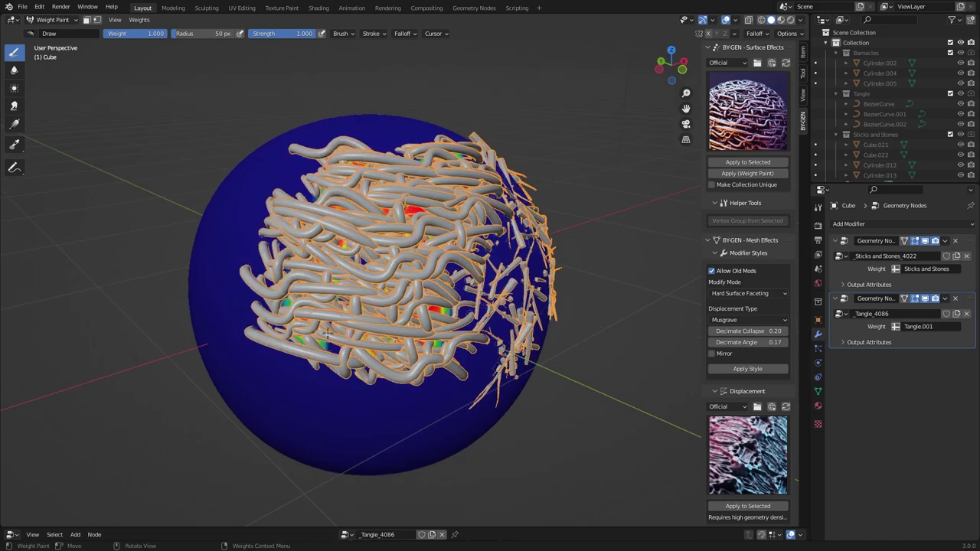
pyautogui.moveTo(327, 334); pyautogui.dragTo(349, 322, button='middle')
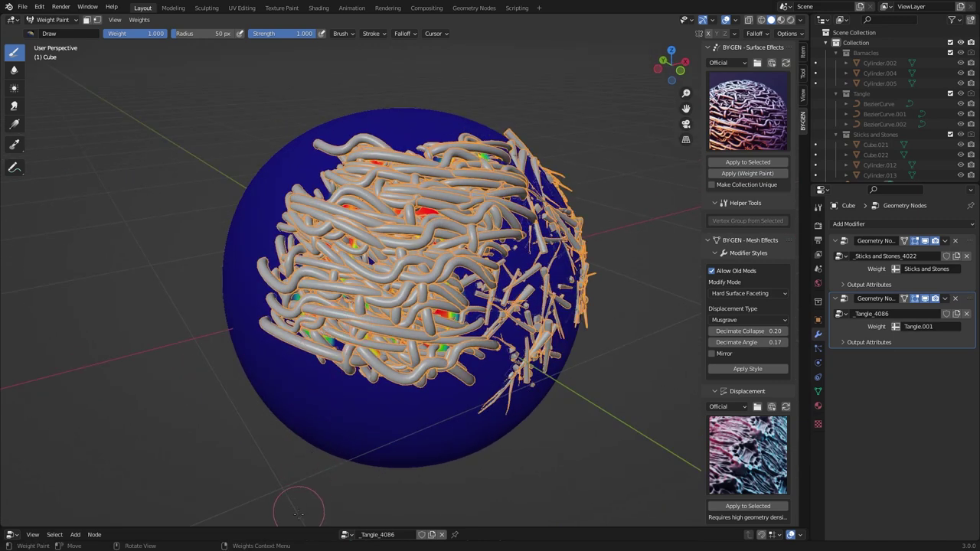
# Enlarge the node editor area and examine the Tangle node tree, including its Curve Input, Random Scale and Random Rotation frames
pyautogui.moveTo(298, 526); pyautogui.dragTo(299, 323)
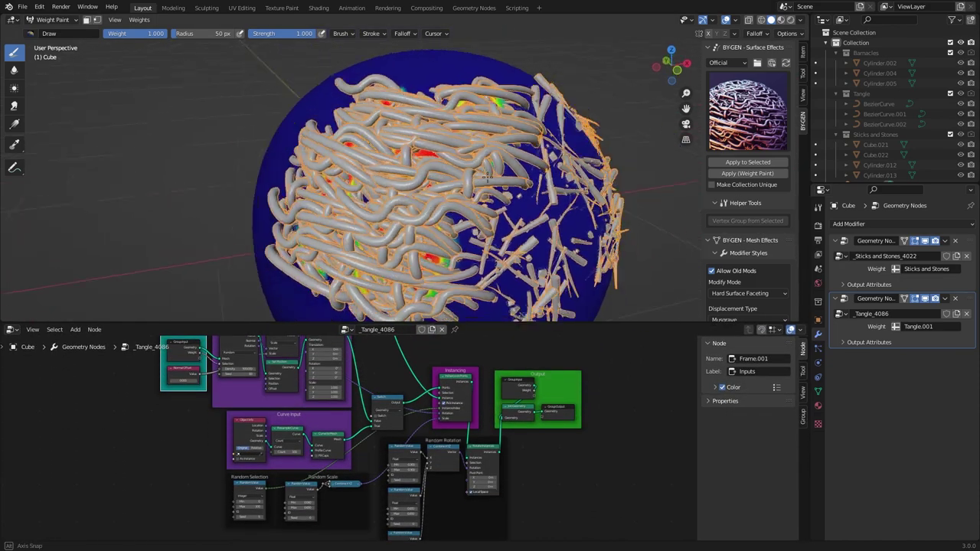
pyautogui.moveTo(314, 408); pyautogui.dragTo(360, 438, button='middle')
pyautogui.scroll(2, 343, 427)
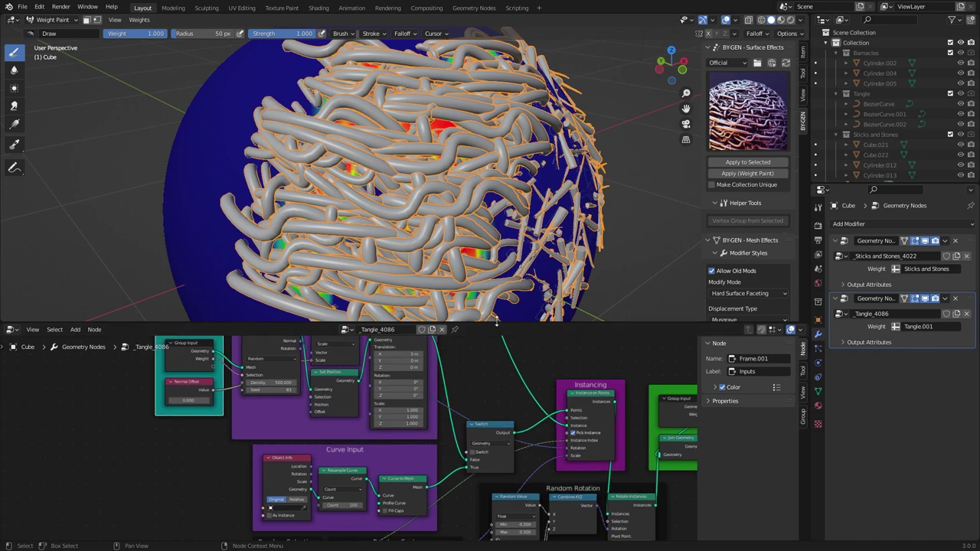
pyautogui.moveTo(496, 321); pyautogui.dragTo(493, 193)
pyautogui.moveTo(509, 360); pyautogui.dragTo(429, 316, button='middle')
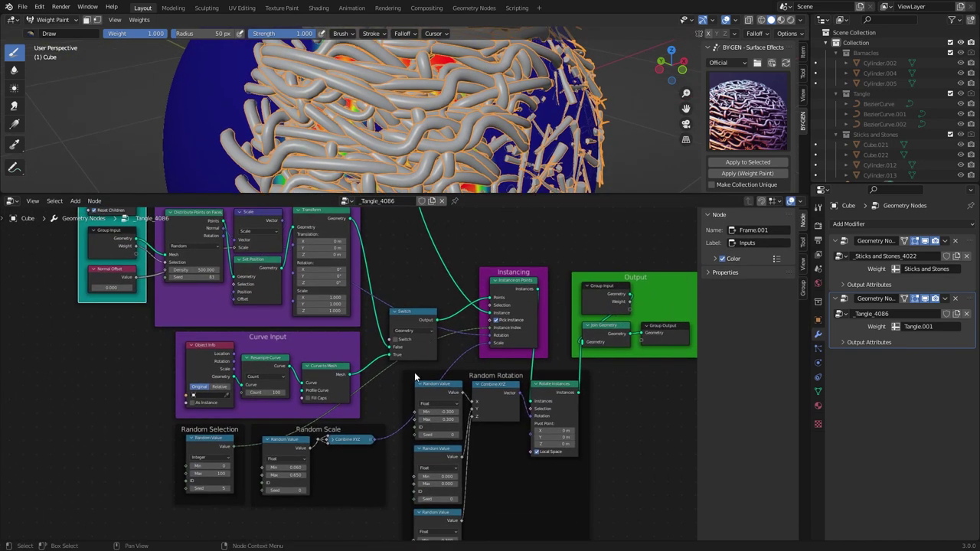
pyautogui.moveTo(415, 377); pyautogui.dragTo(406, 347, button='middle')
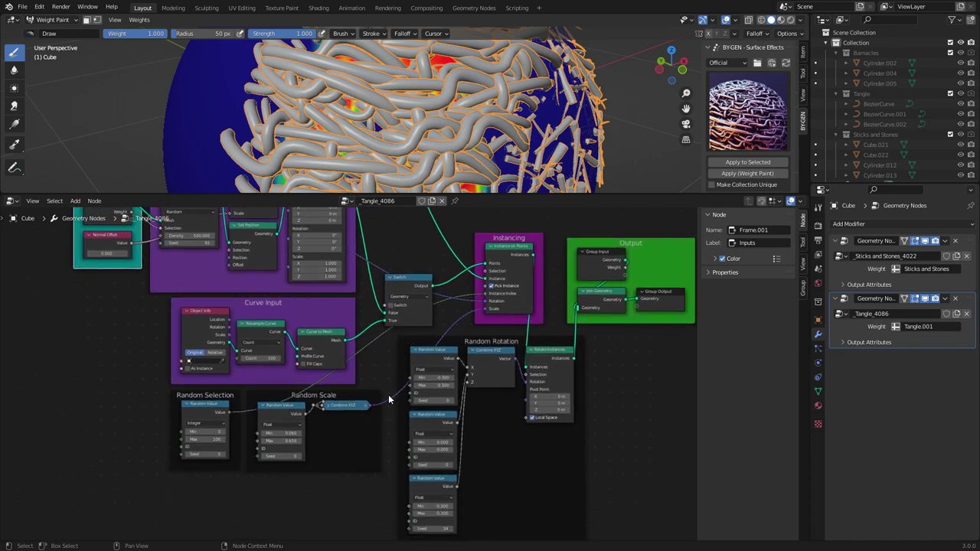
pyautogui.moveTo(383, 384); pyautogui.dragTo(409, 385, button='middle')
pyautogui.scroll(4, 374, 342)
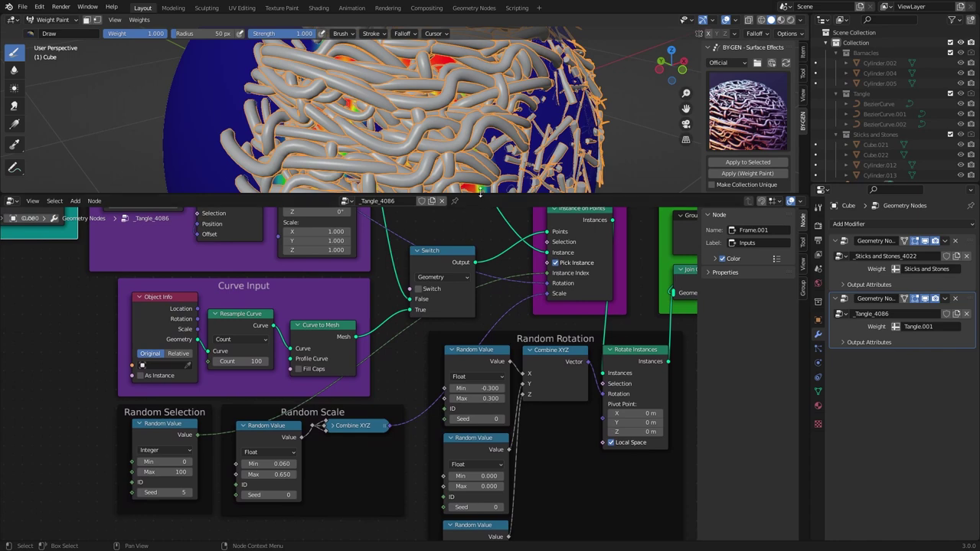
pyautogui.moveTo(480, 193); pyautogui.dragTo(481, 205)
pyautogui.moveTo(381, 424); pyautogui.dragTo(301, 352, button='middle')
pyautogui.moveTo(454, 282)
pyautogui.mouseDown()
pyautogui.moveTo(428, 285)
pyautogui.moveTo(442, 277)
pyautogui.mouseUp()
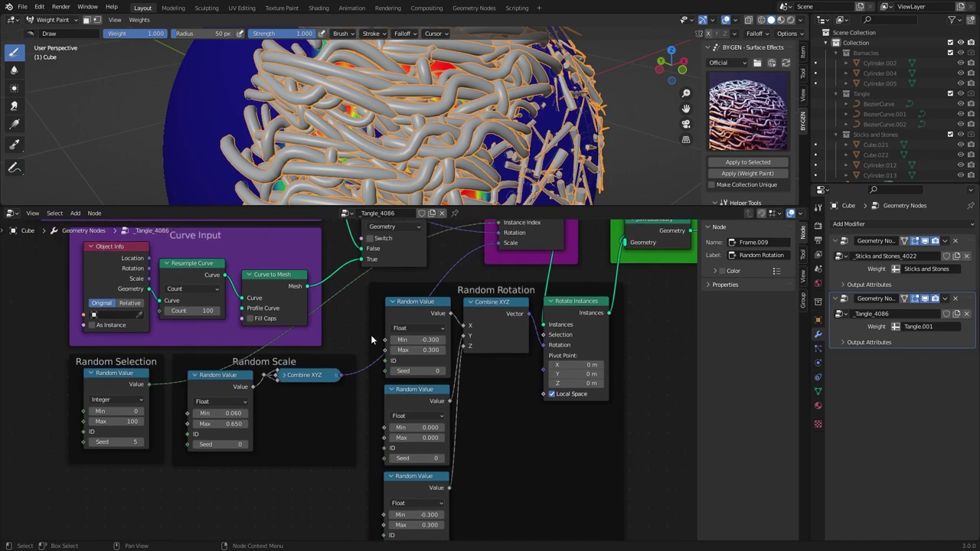
# Set the maximum value of the Random Scale node in the Tangle tree to 0.480
pyautogui.moveTo(429, 138); pyautogui.dragTo(457, 144, button='middle')
pyautogui.scroll(3, 320, 358)
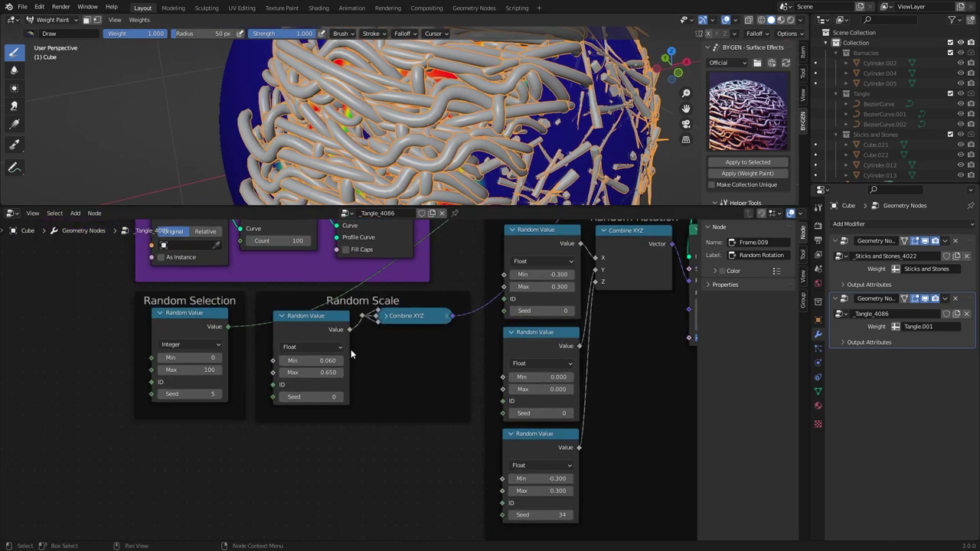
pyautogui.moveTo(295, 381); pyautogui.dragTo(317, 387)
pyautogui.moveTo(351, 324); pyautogui.dragTo(354, 360, button='middle')
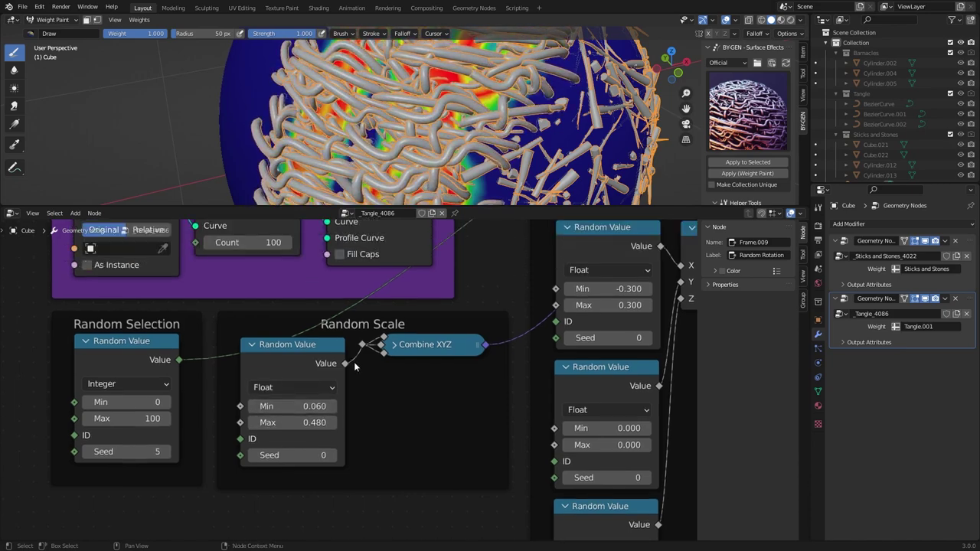
# Maximize the node editor to examine the Tangle tree's Curve Input, Mesh Input and Instancing frames, and restore the layout
pyautogui.press('F3')
pyautogui.press('Escape')
pyautogui.hotkey('ctrl', 'space')
pyautogui.scroll(-4, 379, 341)
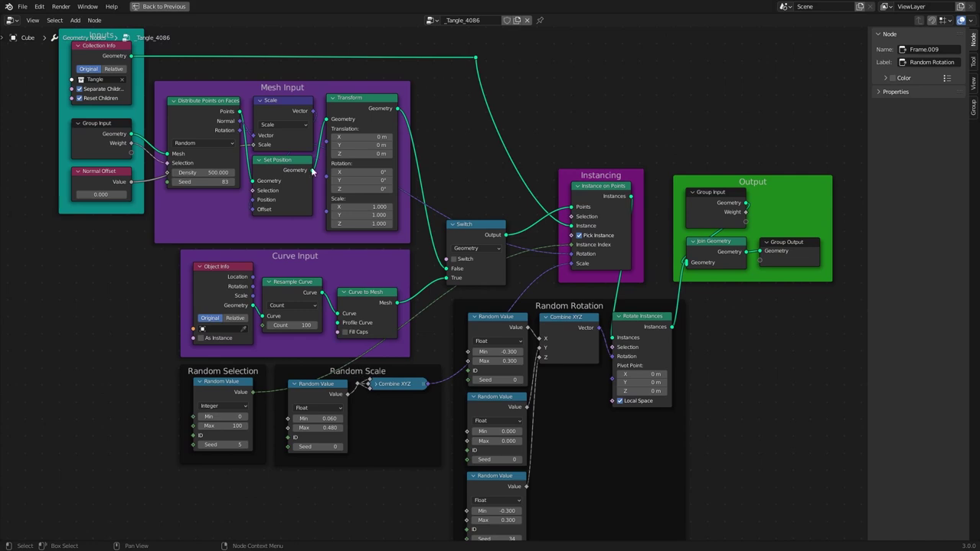
pyautogui.moveTo(311, 172); pyautogui.dragTo(366, 149, button='middle')
pyautogui.moveTo(396, 236)
pyautogui.mouseDown()
pyautogui.moveTo(132, 237)
pyautogui.moveTo(392, 233)
pyautogui.mouseUp()
pyautogui.moveTo(392, 233); pyautogui.dragTo(360, 312, button='middle')
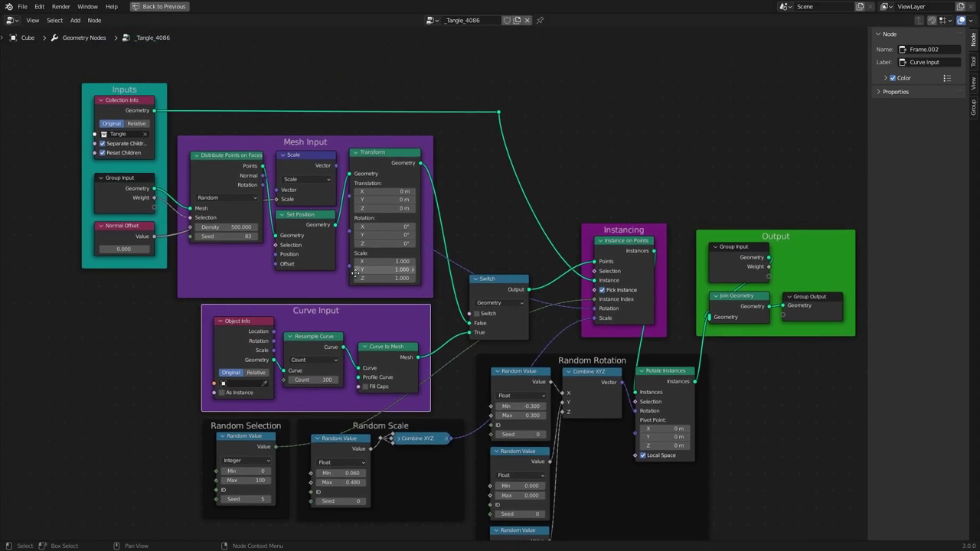
pyautogui.click(320, 147)
pyautogui.moveTo(319, 148)
pyautogui.mouseDown()
pyautogui.moveTo(325, 164)
pyautogui.moveTo(328, 134)
pyautogui.moveTo(307, 140)
pyautogui.mouseUp()
pyautogui.hotkey('ctrl', 'z')
pyautogui.moveTo(508, 223); pyautogui.dragTo(443, 175, button='middle')
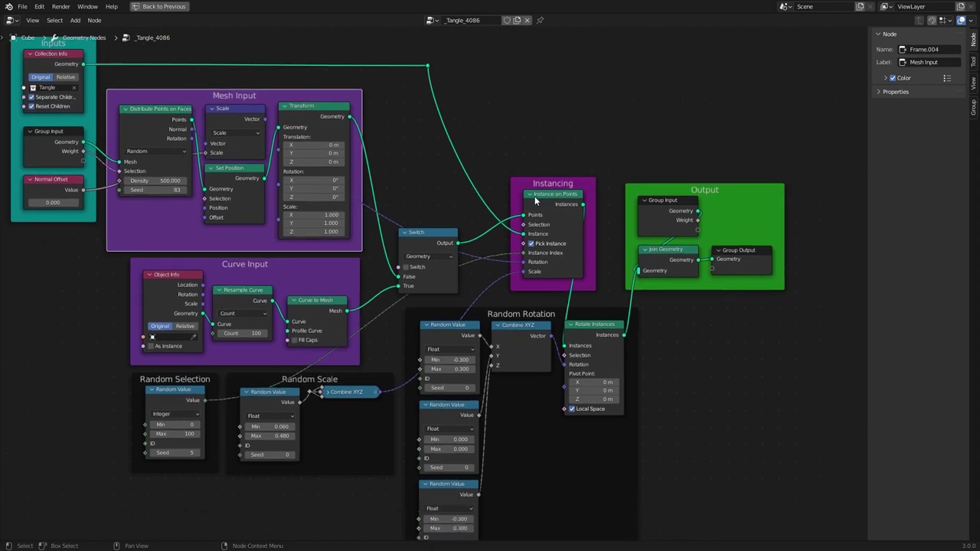
pyautogui.moveTo(536, 200)
pyautogui.mouseDown()
pyautogui.moveTo(621, 56)
pyautogui.moveTo(434, 80)
pyautogui.moveTo(725, 90)
pyautogui.moveTo(691, 96)
pyautogui.moveTo(539, 203)
pyautogui.mouseUp()
pyautogui.moveTo(422, 234); pyautogui.dragTo(560, 219, button='middle')
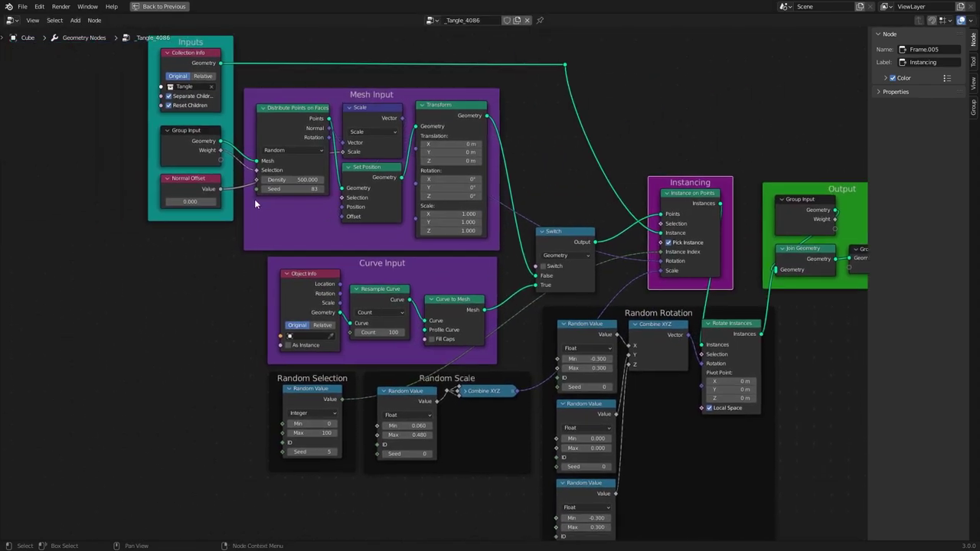
pyautogui.scroll(2, 254, 199)
pyautogui.hotkey('ctrl', 'space')
# Examine the Inputs and Mesh Input frames of the Tangle tree and compare it with the Sticks and Stones modifier
pyautogui.moveTo(220, 291); pyautogui.dragTo(357, 408, button='middle')
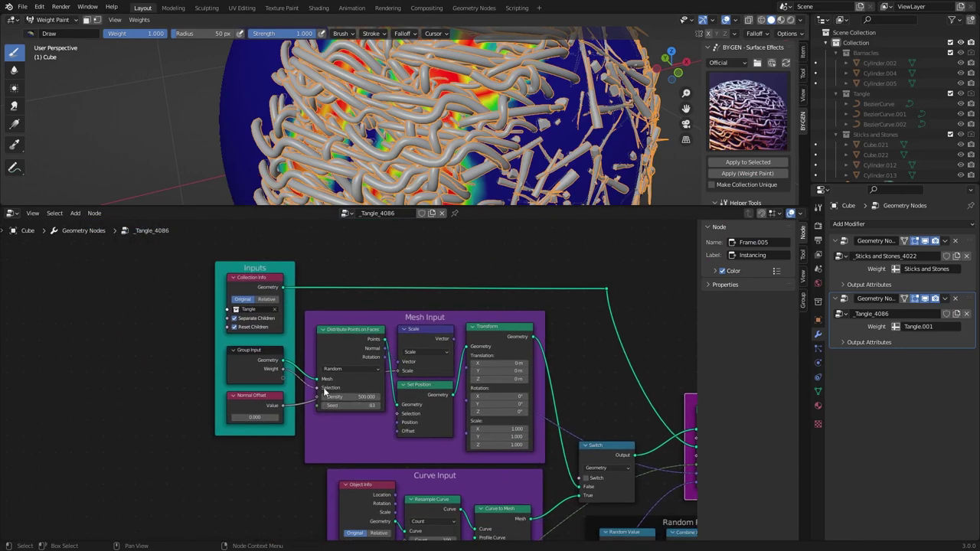
pyautogui.scroll(2, 261, 381)
pyautogui.moveTo(504, 370); pyautogui.dragTo(423, 338, button='middle')
pyautogui.moveTo(442, 178); pyautogui.dragTo(467, 164, button='middle')
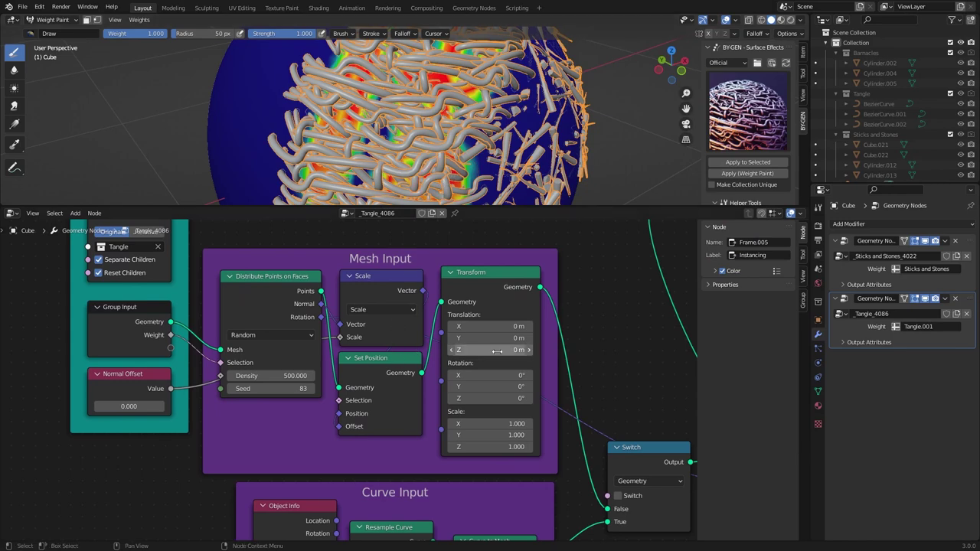
pyautogui.click(853, 279)
pyautogui.click(854, 328)
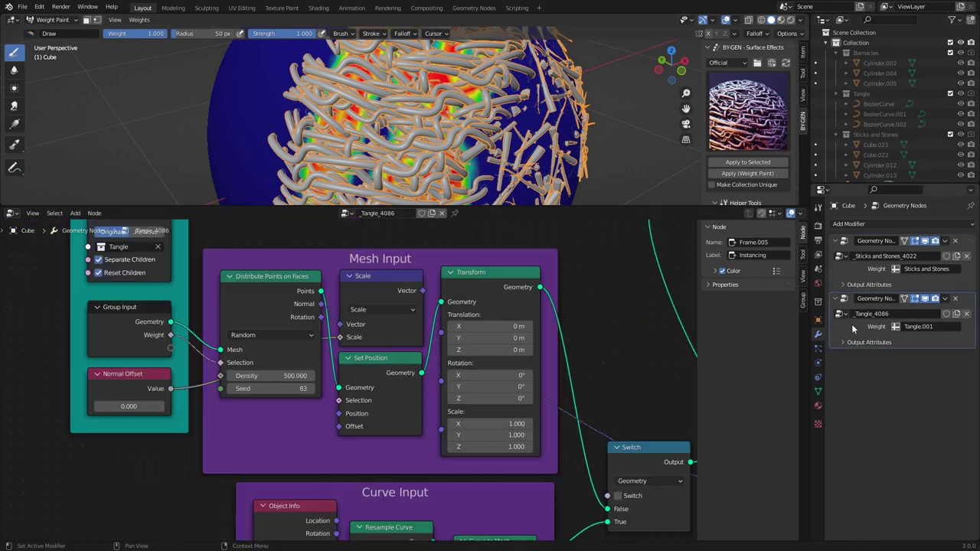
# Show the Sticks and Stones node tree and set its Distribute Points on Faces density to 323.9
pyautogui.click(841, 281)
pyautogui.moveTo(491, 138); pyautogui.dragTo(417, 111, button='middle')
pyautogui.moveTo(350, 358); pyautogui.dragTo(499, 434, button='middle')
pyautogui.scroll(-3, 499, 435)
pyautogui.moveTo(276, 301); pyautogui.dragTo(289, 301)
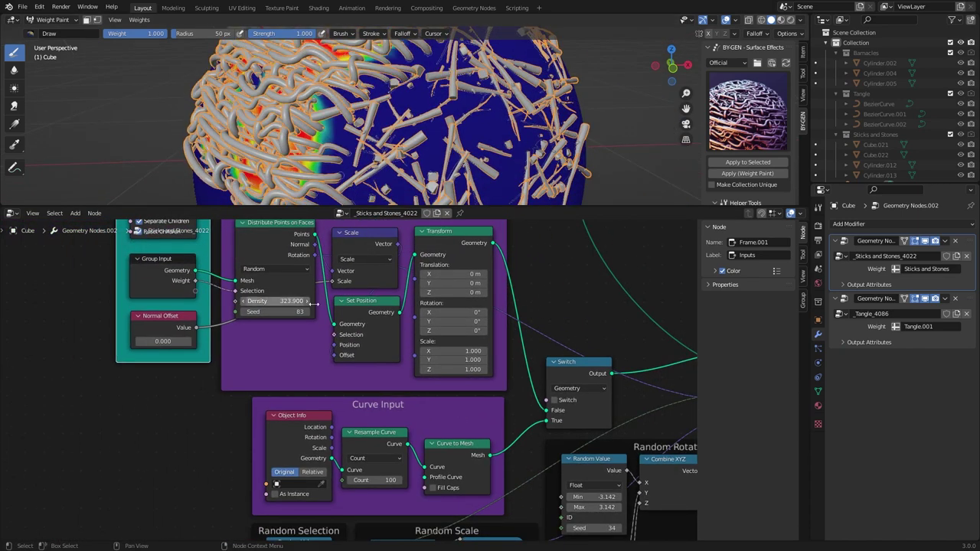
# Expand the Sticks and Stones modifier's Output Attributes and raise the effect's point density further
pyautogui.click(862, 284)
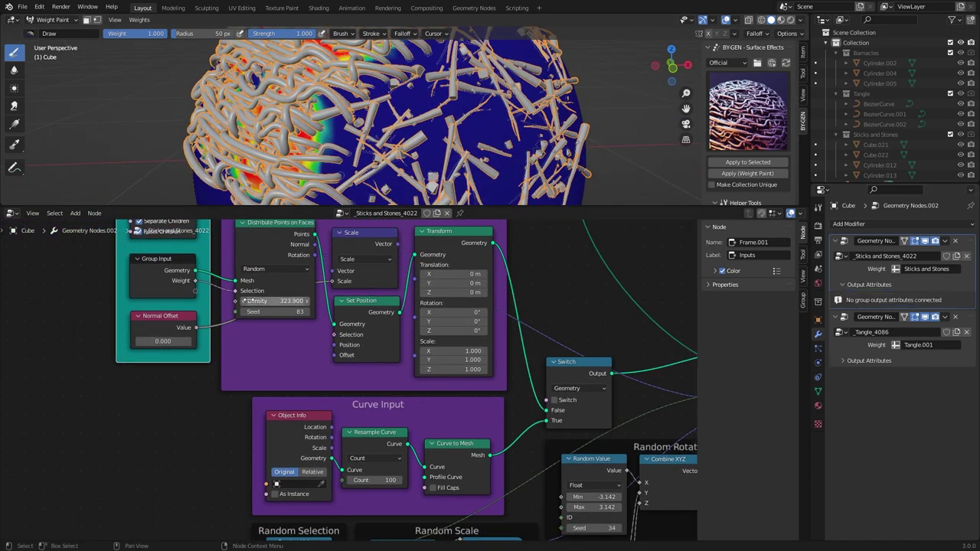
pyautogui.moveTo(246, 301); pyautogui.dragTo(273, 309, button='middle')
pyautogui.moveTo(273, 309); pyautogui.dragTo(322, 308)
pyautogui.moveTo(465, 104); pyautogui.dragTo(335, 103, button='middle')
# Show the Tangle node tree and try a point density of 210.9 before setting it to 670.3
pyautogui.click(865, 362)
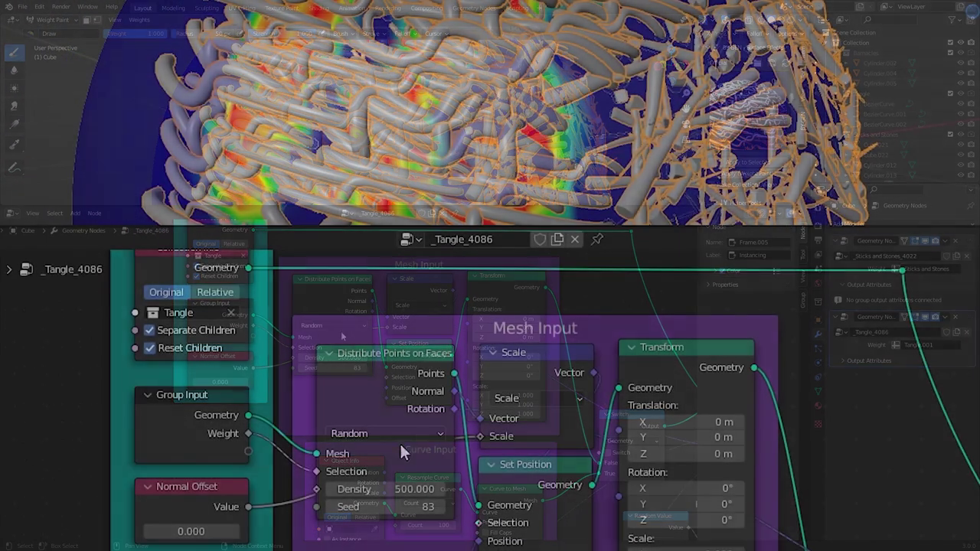
pyautogui.moveTo(383, 488); pyautogui.dragTo(273, 488)
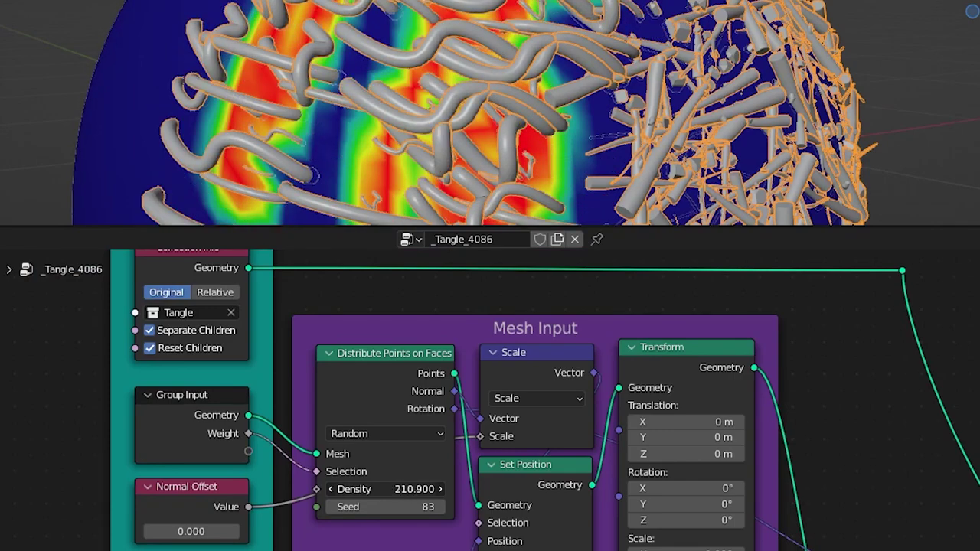
pyautogui.moveTo(383, 489); pyautogui.dragTo(461, 488)
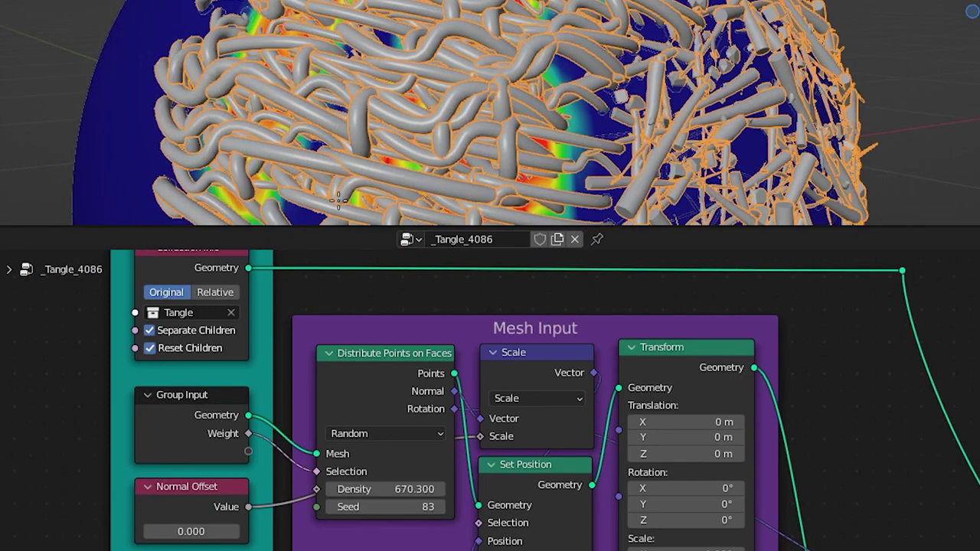
pyautogui.moveTo(338, 201); pyautogui.dragTo(268, 138, button='middle')
pyautogui.moveTo(382, 429); pyautogui.dragTo(354, 429, button='middle')
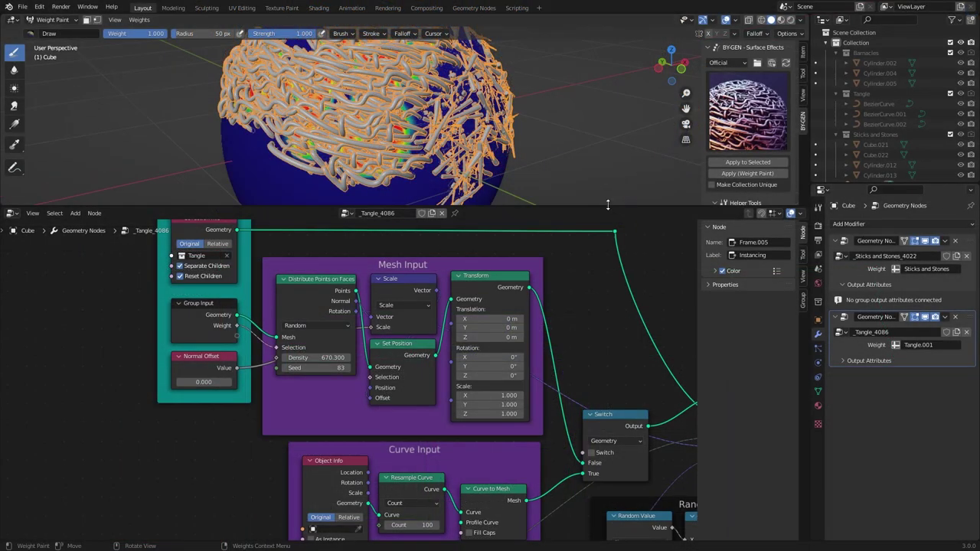
# Enlarge the 3D viewport by shrinking the node editor and bring the BY-GEN mesh and volume effects into view
pyautogui.moveTo(608, 204); pyautogui.dragTo(606, 491)
pyautogui.scroll(-5, 782, 373)
pyautogui.scroll(-5, 781, 373)
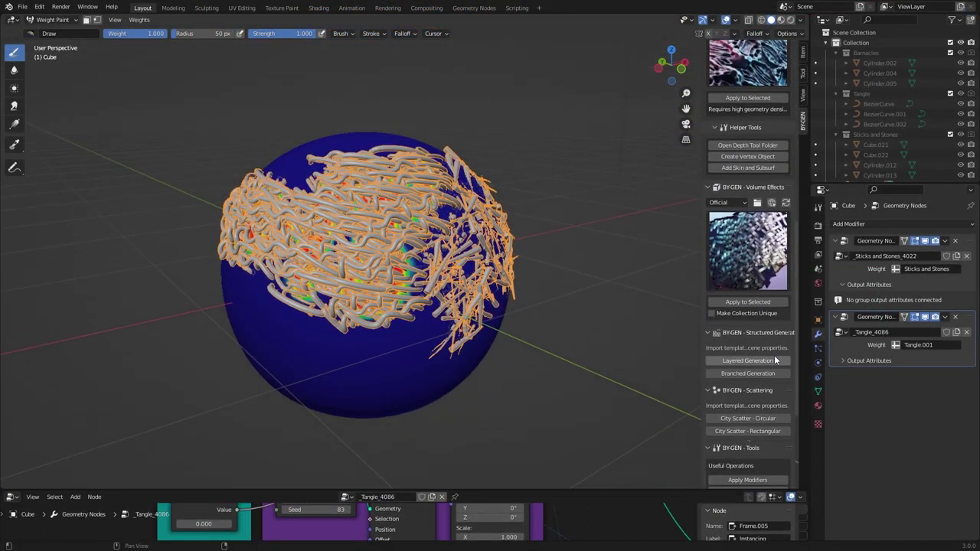
pyautogui.moveTo(297, 231); pyautogui.dragTo(255, 230, button='middle')
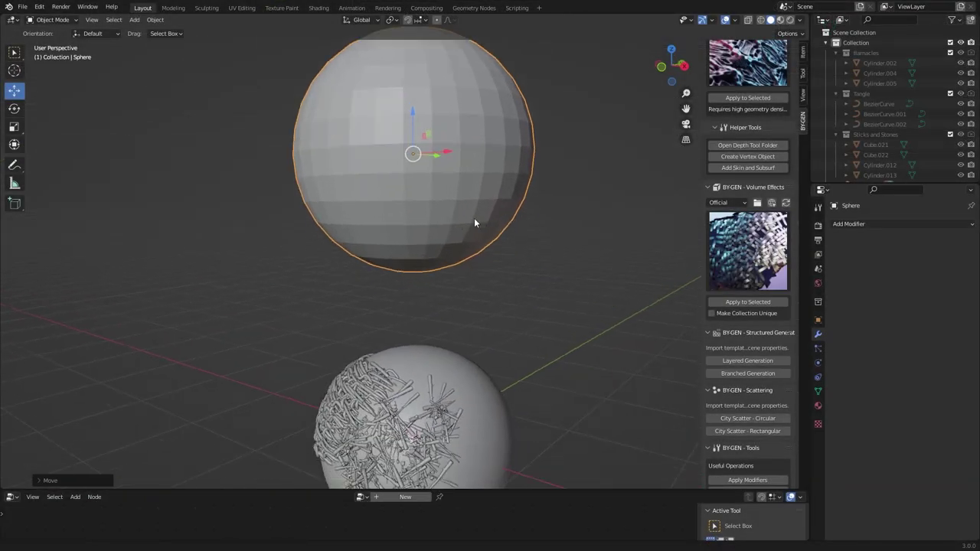
pyautogui.moveTo(474, 222); pyautogui.dragTo(579, 302, button='middle')
pyautogui.scroll(10, 706, 159)
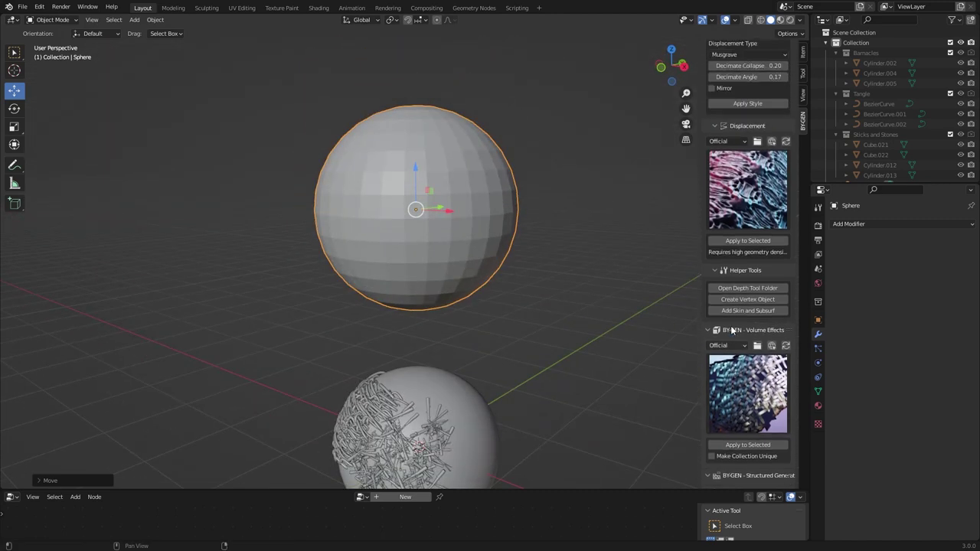
# Collapse Modifier Styles and the Helper Tools sections of the surface and mesh effects to tidy the BY-GEN options
pyautogui.click(710, 155)
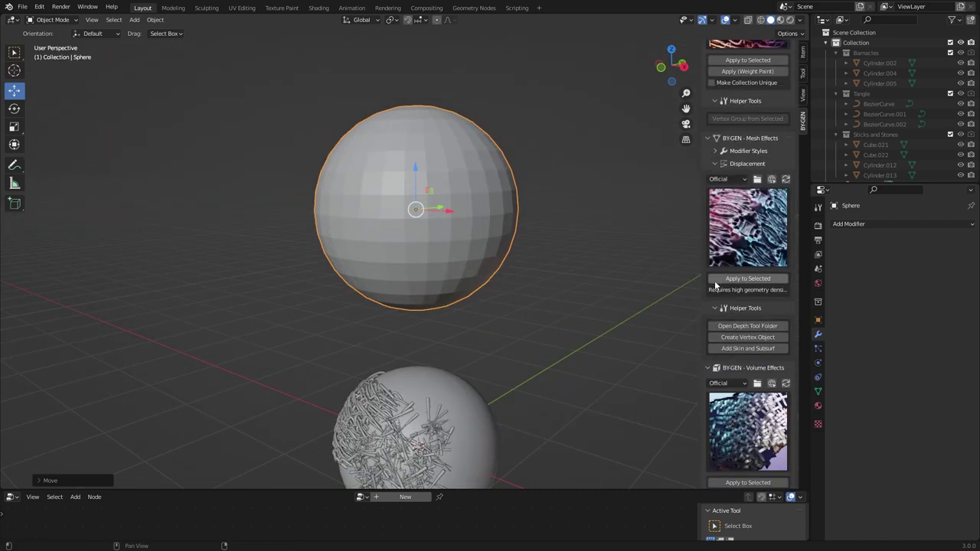
pyautogui.click(713, 308)
pyautogui.scroll(-3, 709, 253)
pyautogui.scroll(6, 709, 230)
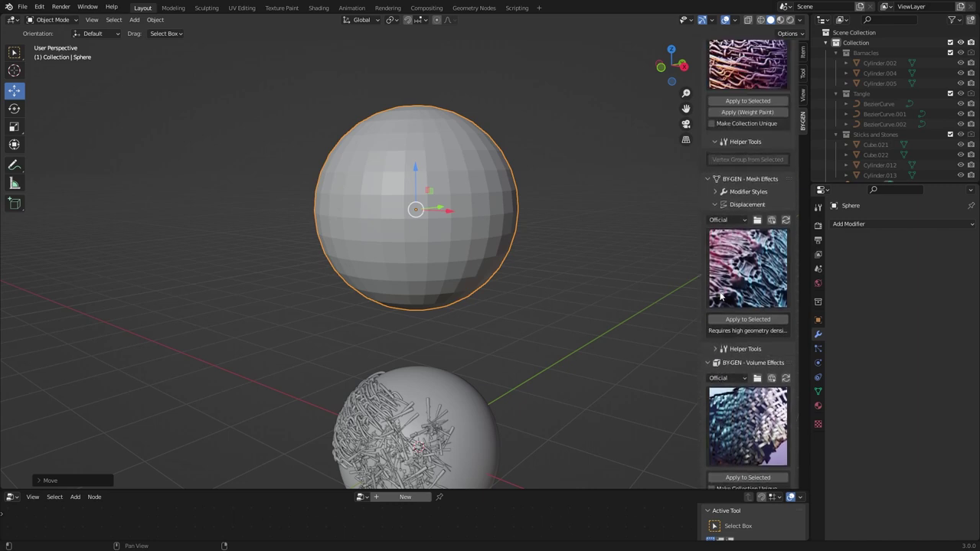
pyautogui.click(714, 201)
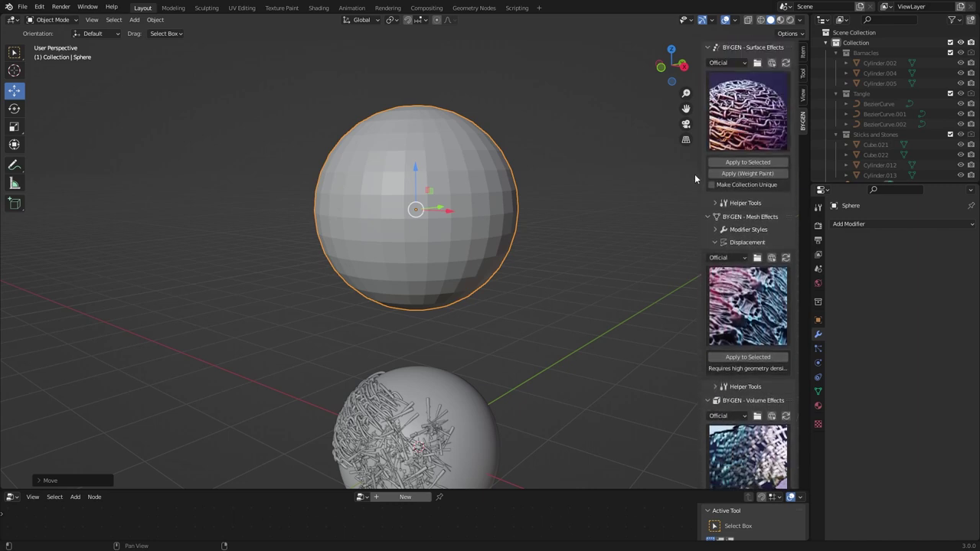
pyautogui.scroll(-3, 742, 267)
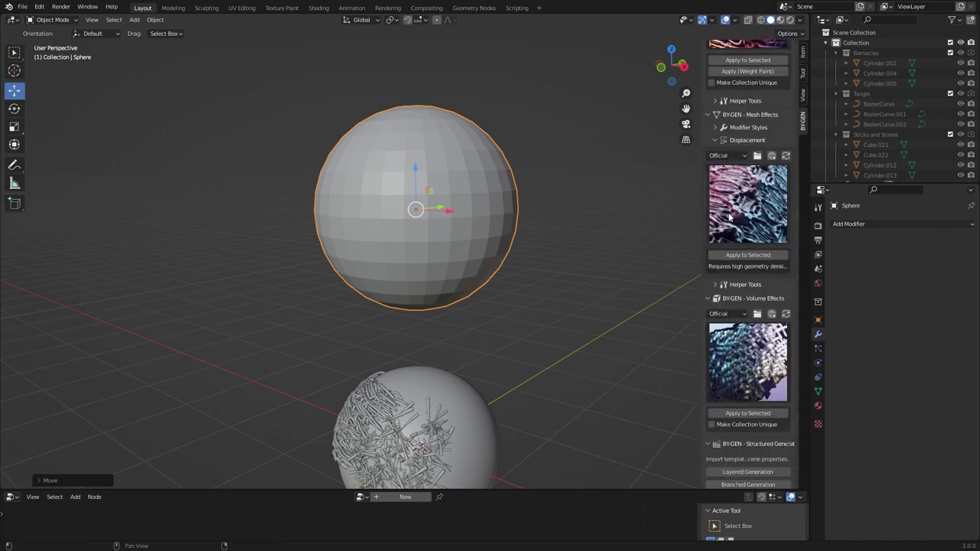
pyautogui.click(715, 128)
pyautogui.click(716, 130)
pyautogui.scroll(-2, 736, 280)
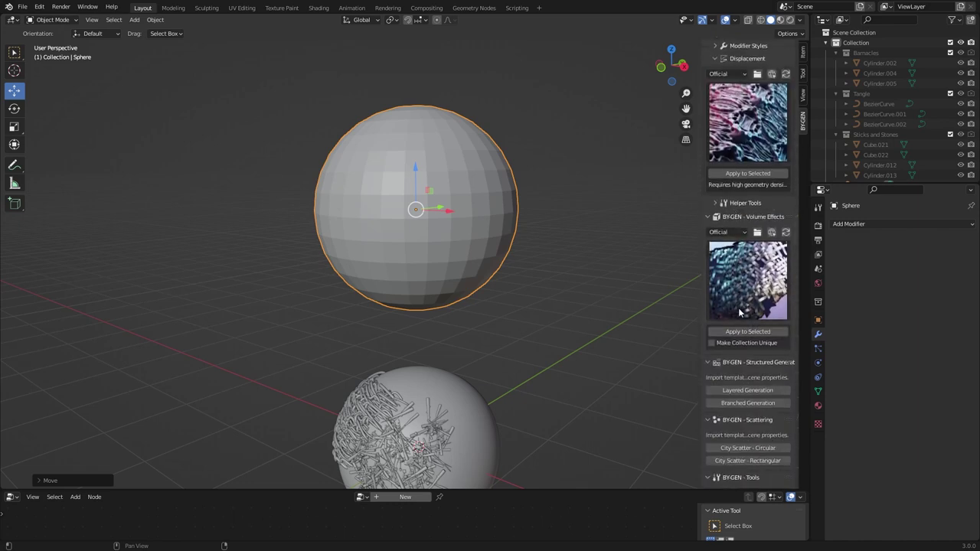
# Apply the Synthetic Mesh volume effect to the upper sphere, check it up close and deselect everything
pyautogui.keyDown('shift'); pyautogui.moveTo(577, 394); pyautogui.dragTo(576, 357, button='middle'); pyautogui.keyUp('shift')
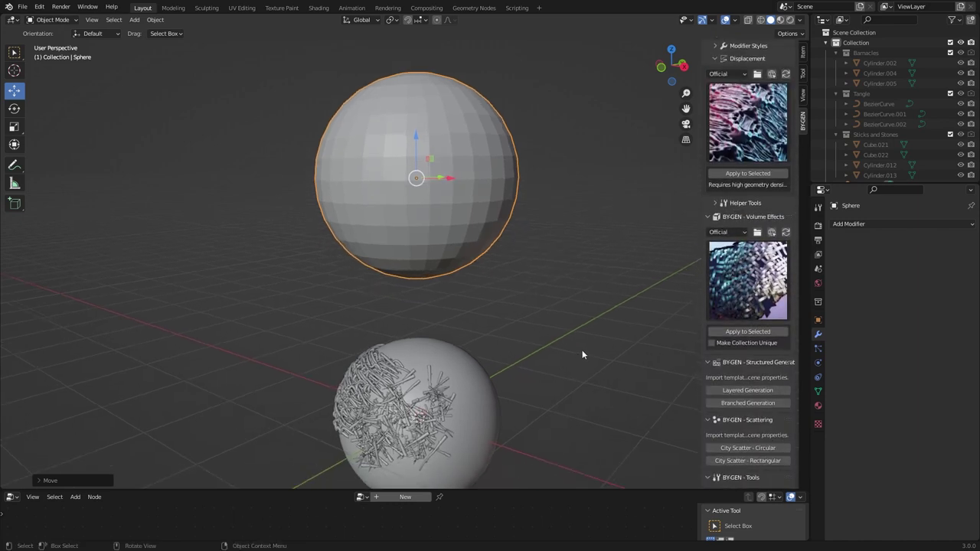
pyautogui.click(750, 278)
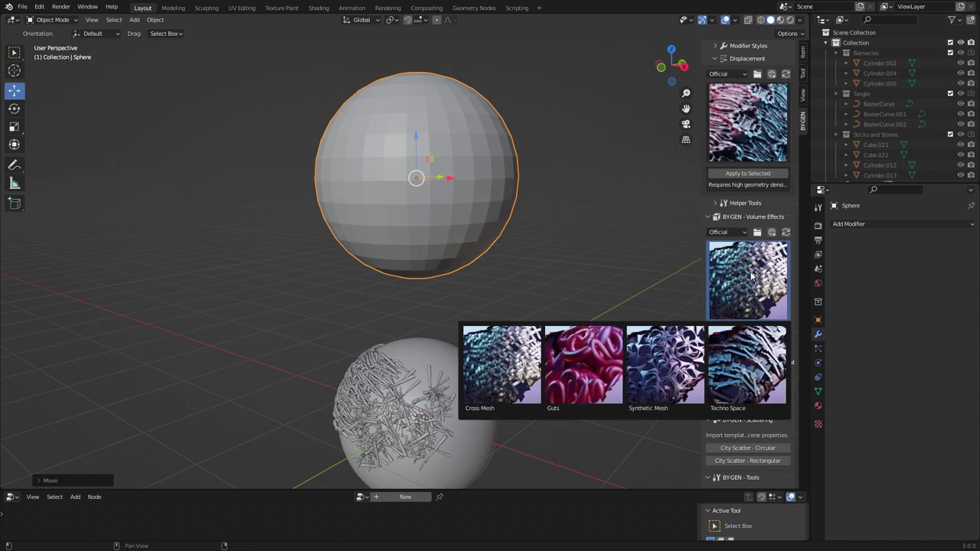
pyautogui.click(697, 360)
pyautogui.click(721, 330)
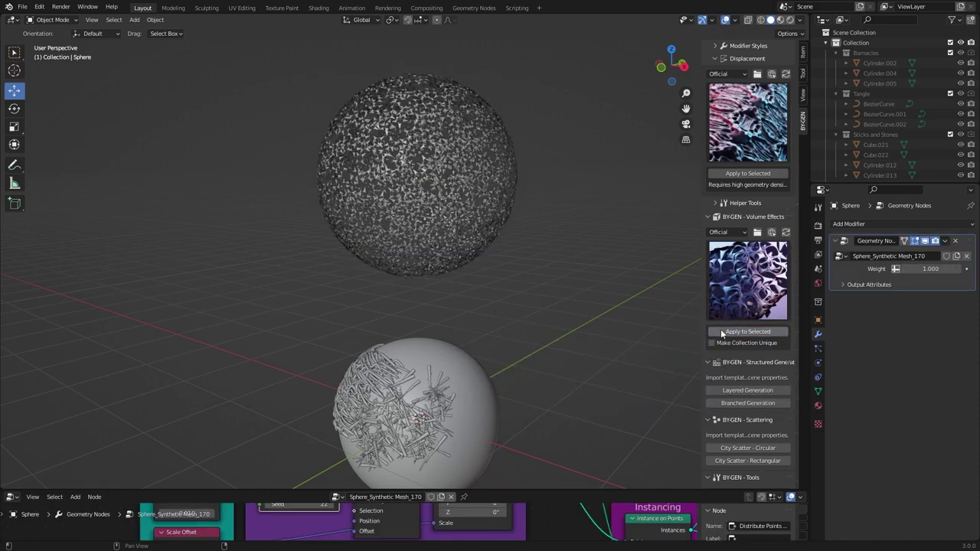
pyautogui.keyDown('shift'); pyautogui.moveTo(401, 194); pyautogui.dragTo(464, 289, button='middle'); pyautogui.keyUp('shift')
pyautogui.scroll(3, 418, 230)
pyautogui.click(446, 235)
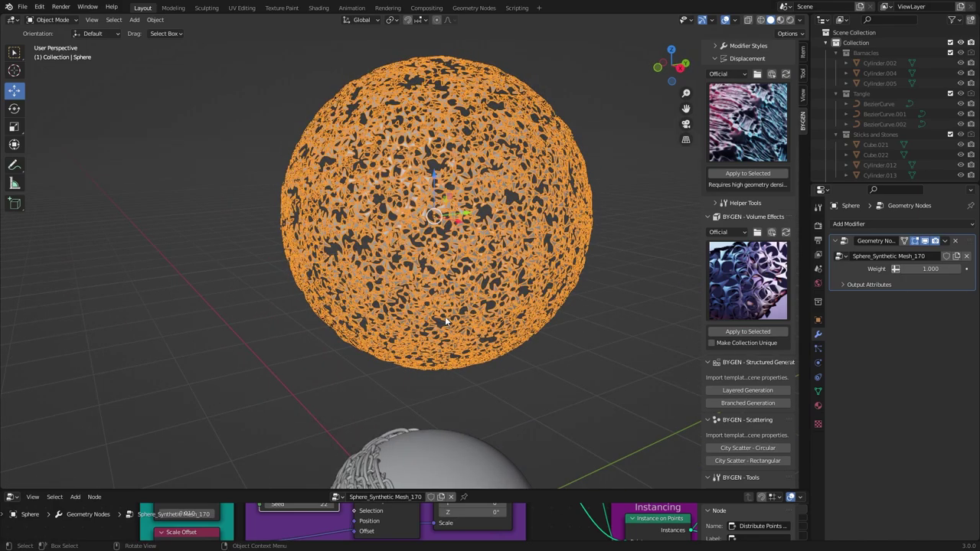
pyautogui.hotkey('alt', 'a')
# Enlarge the node editor and examine the Normal Offset, Scale Offset and Mesh Input nodes of the Synthetic Mesh tree
pyautogui.moveTo(502, 491); pyautogui.dragTo(504, 269)
pyautogui.scroll(2, 310, 417)
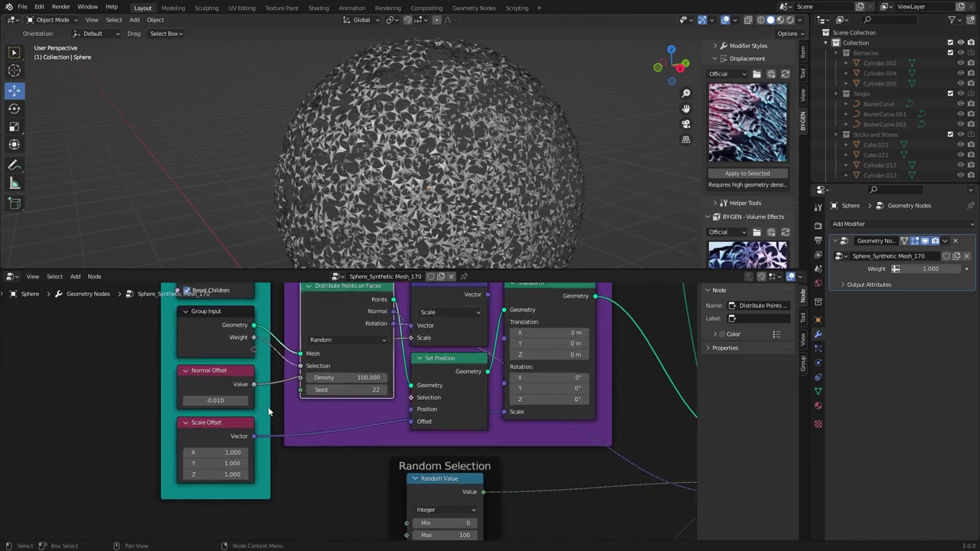
pyautogui.moveTo(204, 400); pyautogui.dragTo(227, 400)
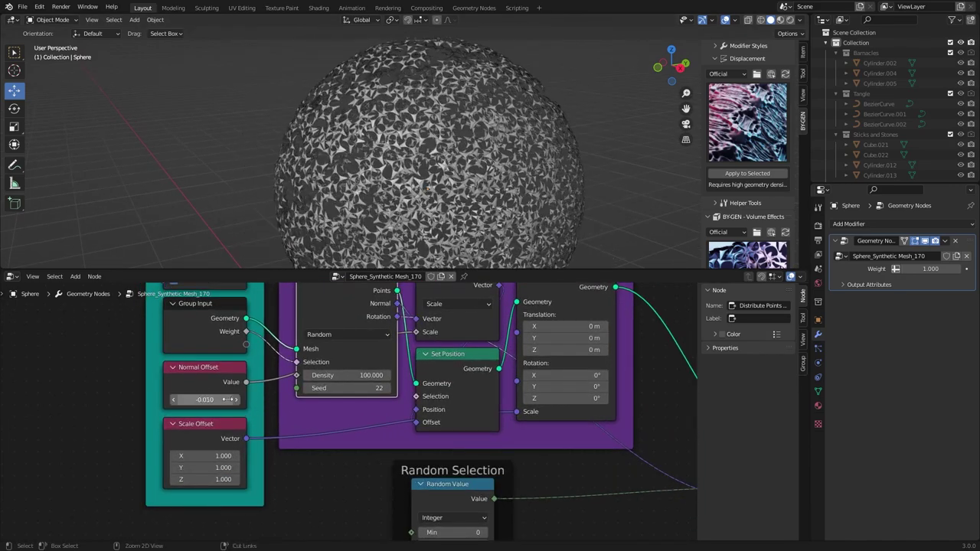
pyautogui.moveTo(304, 389); pyautogui.dragTo(312, 392, button='middle')
pyautogui.hotkey('ctrl', 'space')
pyautogui.scroll(-6, 364, 329)
pyautogui.moveTo(430, 349); pyautogui.dragTo(412, 334, button='middle')
pyautogui.scroll(3, 412, 334)
pyautogui.moveTo(281, 230); pyautogui.dragTo(283, 239)
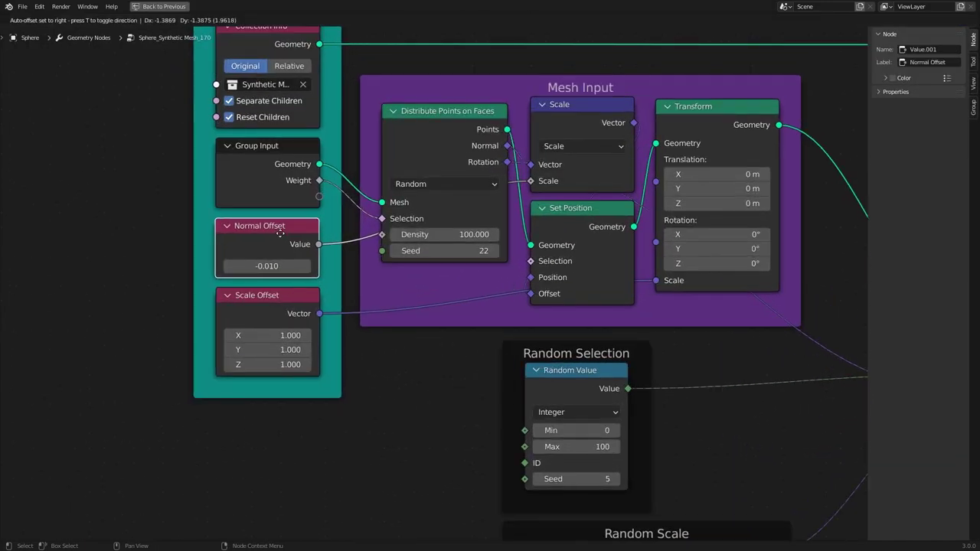
pyautogui.hotkey('ctrl', 'space')
pyautogui.moveTo(348, 253); pyautogui.dragTo(385, 237, button='middle')
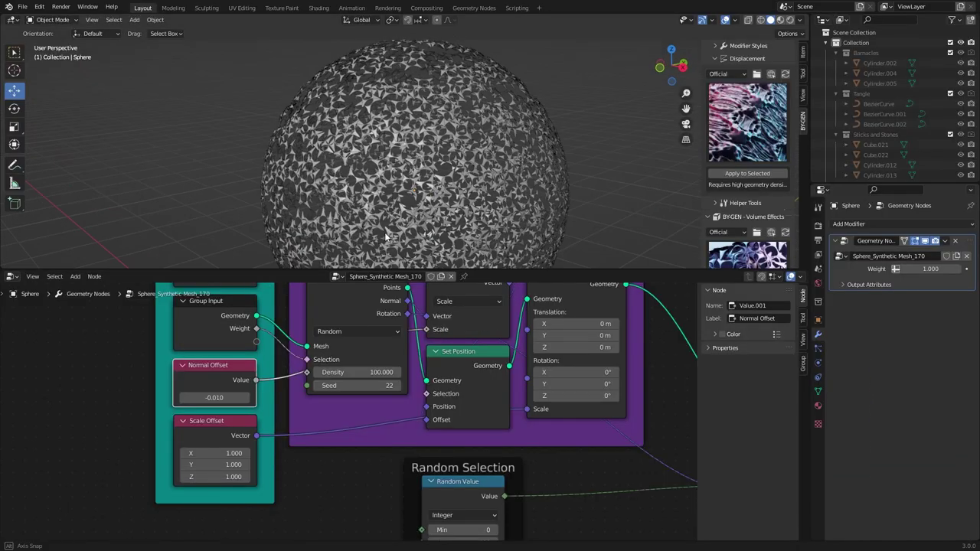
# Set the Synthetic Mesh tree's Distribute Points on Faces density to 292 and inspect the sphere
pyautogui.moveTo(348, 372); pyautogui.dragTo(445, 372)
pyautogui.scroll(4, 398, 195)
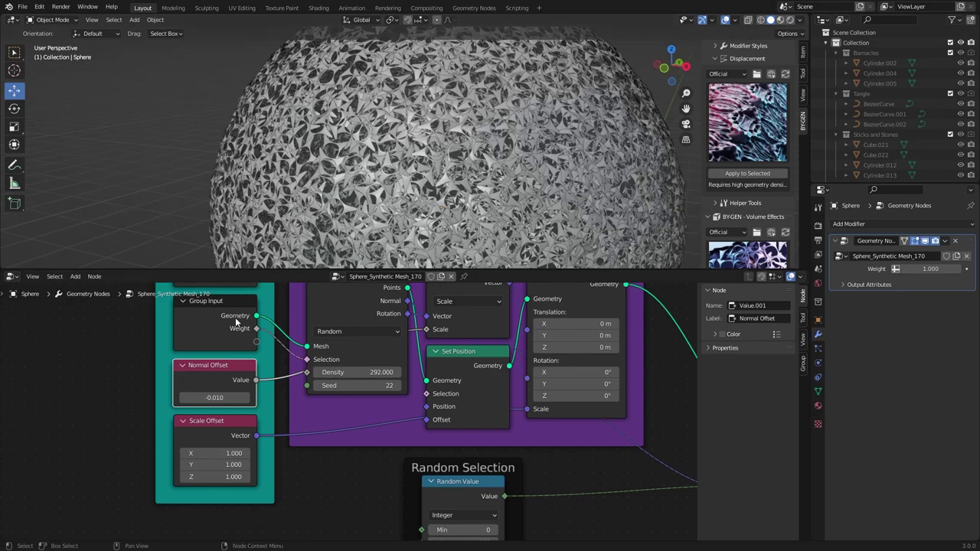
pyautogui.scroll(-4, 416, 228)
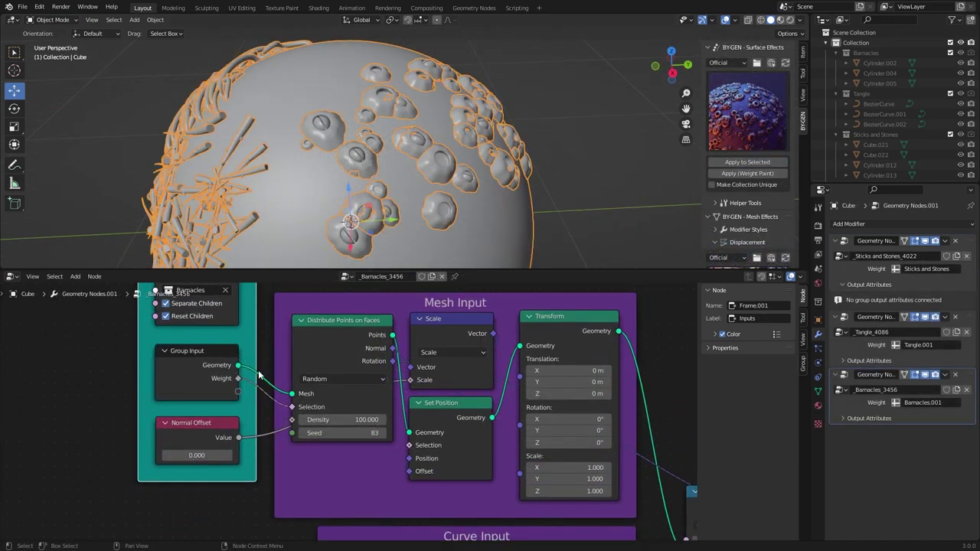
# Examine the Inputs and Mesh Input frames of the Barnacles node tree and the barnacles on the painted sphere
pyautogui.moveTo(258, 375); pyautogui.dragTo(287, 377, button='middle')
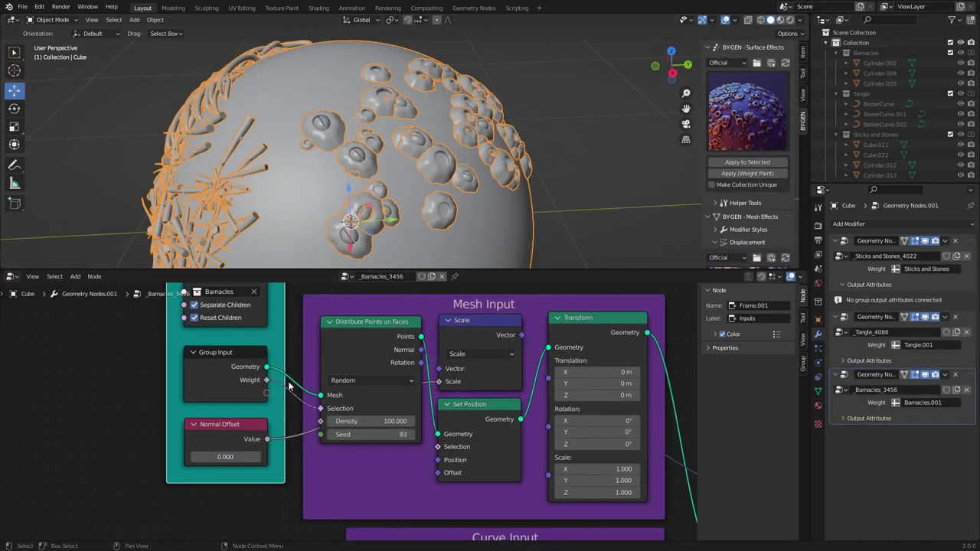
pyautogui.moveTo(240, 442); pyautogui.dragTo(250, 467)
pyautogui.moveTo(383, 264); pyautogui.dragTo(494, 179, button='middle')
pyautogui.hotkey('ctrl', 'space')
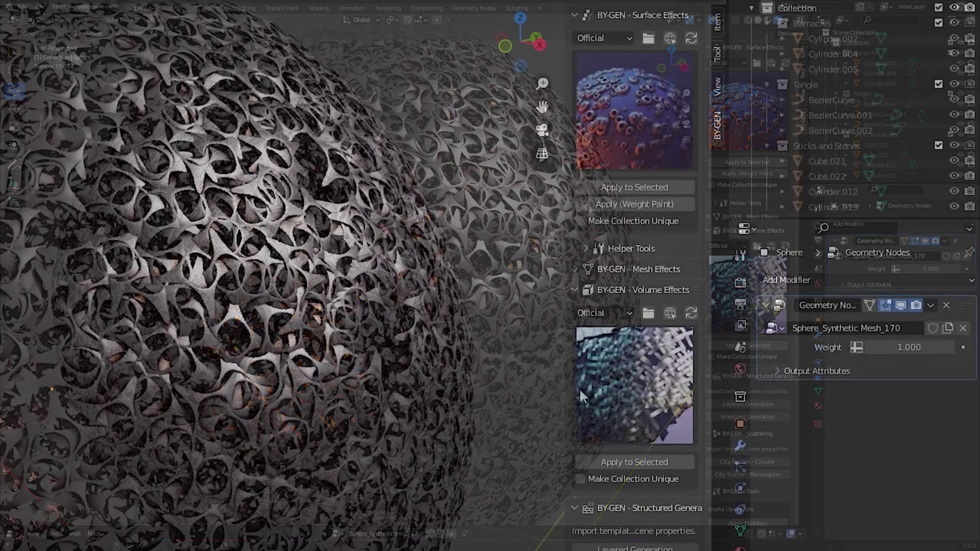
# Review the Surface Effects preset and inspect the rendered Synthetic Mesh sphere up close and from a distance
pyautogui.click(740, 296)
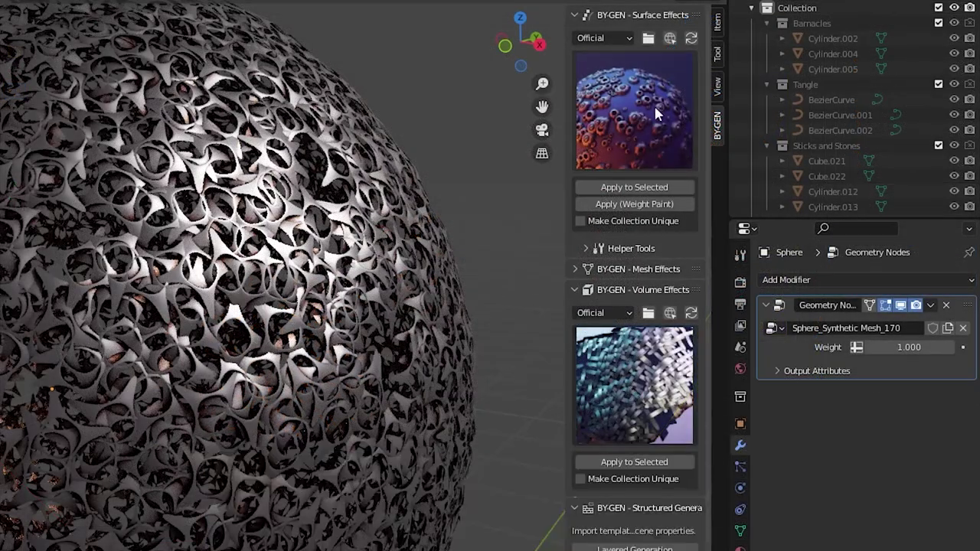
pyautogui.click(759, 99)
pyautogui.click(653, 94)
pyautogui.scroll(-5, 602, 400)
pyautogui.scroll(5, 602, 400)
pyautogui.scroll(-6, 372, 375)
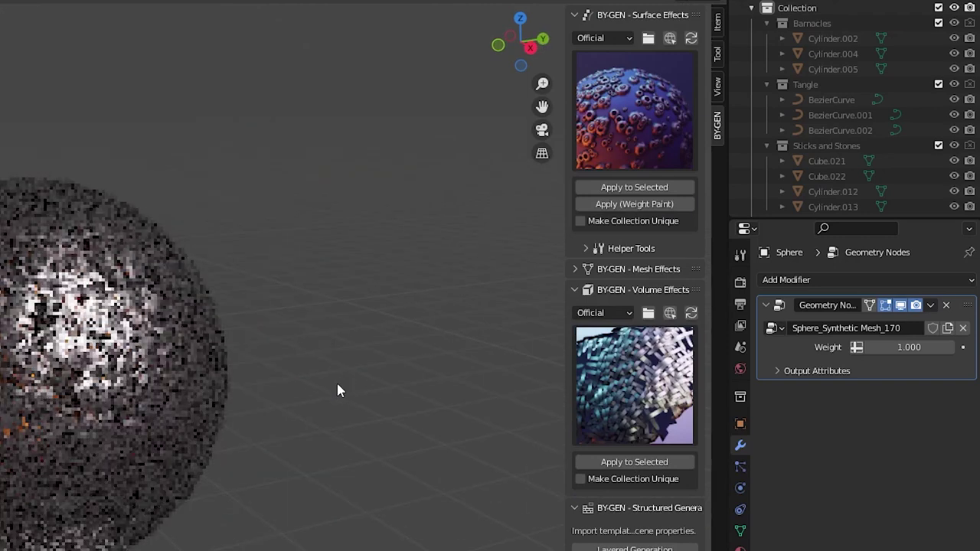
pyautogui.keyDown('shift'); pyautogui.moveTo(458, 365); pyautogui.dragTo(478, 358, button='middle'); pyautogui.keyUp('shift')
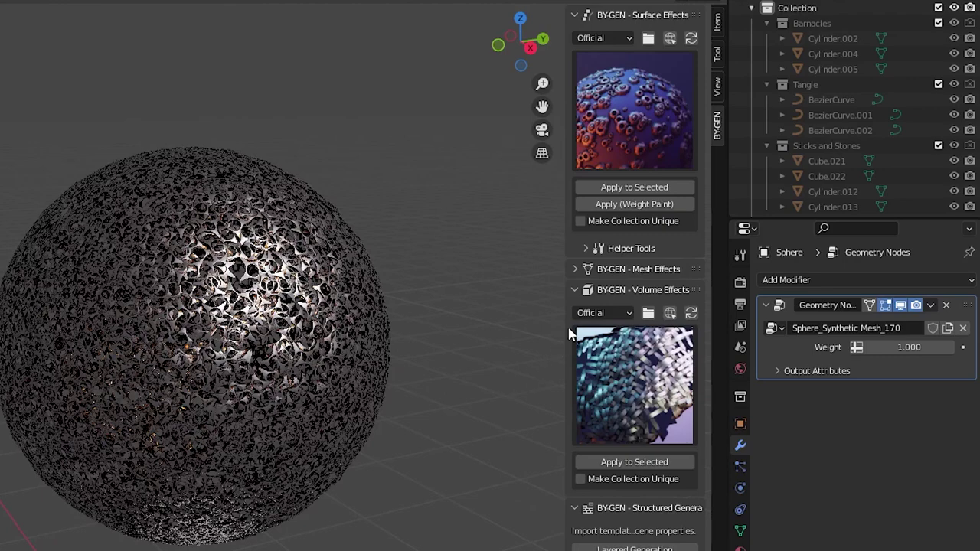
# Collapse Volume Effects and Surface Effects, expand Mesh Effects and open the Displacement preset gallery
pyautogui.click(582, 289)
pyautogui.click(582, 269)
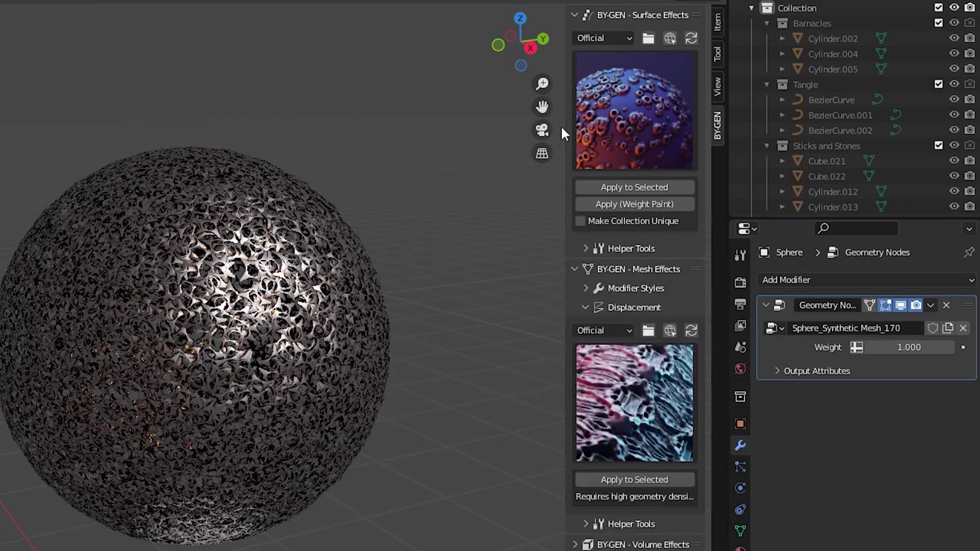
pyautogui.click(575, 15)
pyautogui.click(634, 164)
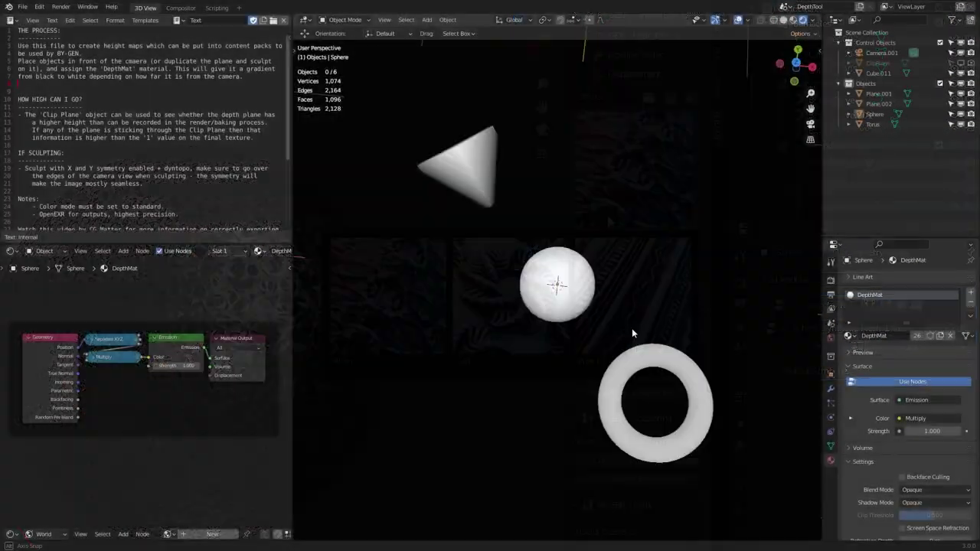
# View the depth-shaded height map objects of the DepthTool scene through its camera
pyautogui.moveTo(616, 280); pyautogui.dragTo(688, 267, button='middle')
pyautogui.press('KP_0')
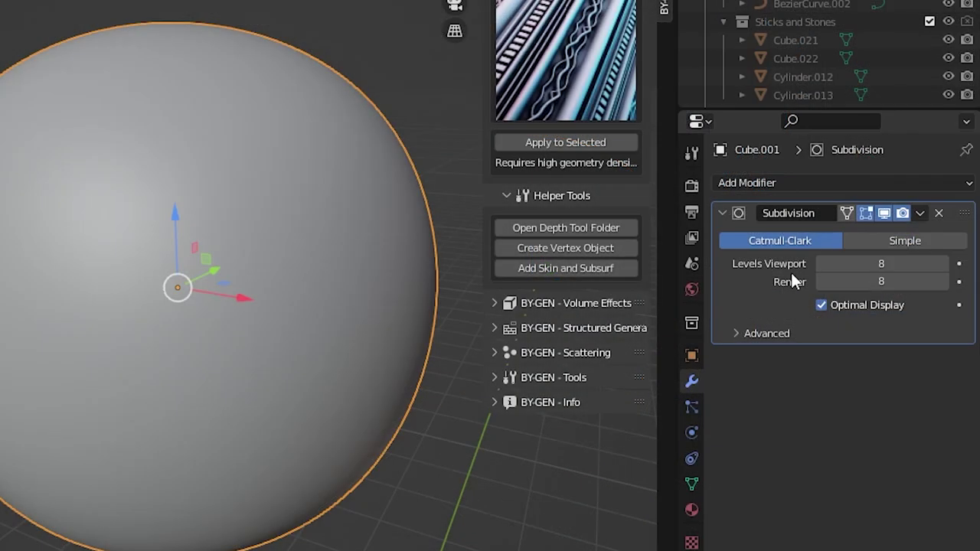
# Apply the Pipe Panels displacement effect to the sphere with the level 8 Subdivision modifier
pyautogui.click(721, 213)
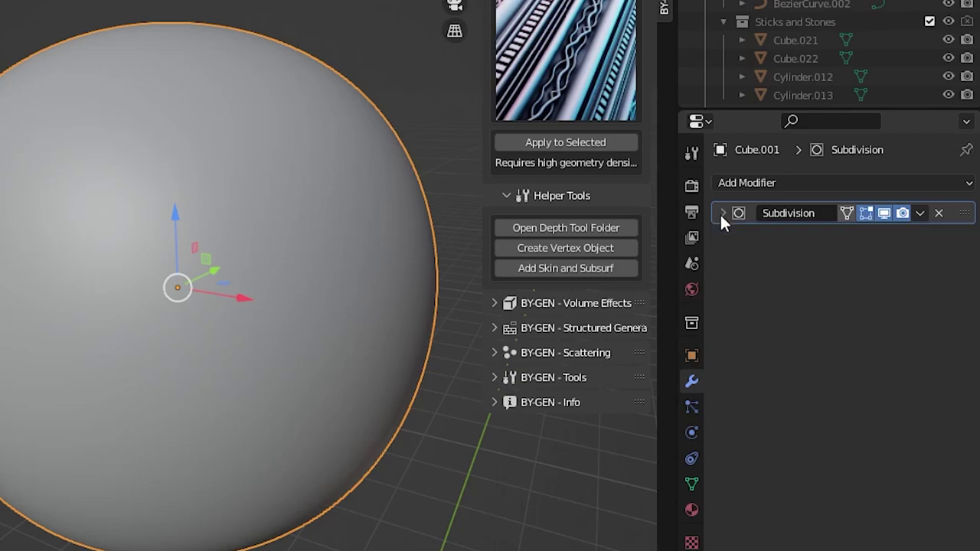
pyautogui.click(720, 213)
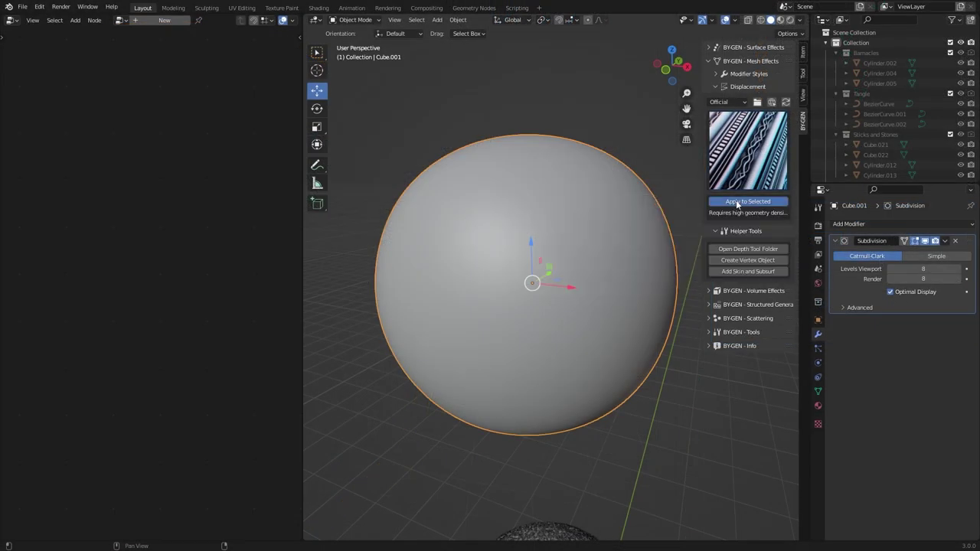
pyautogui.click(736, 202)
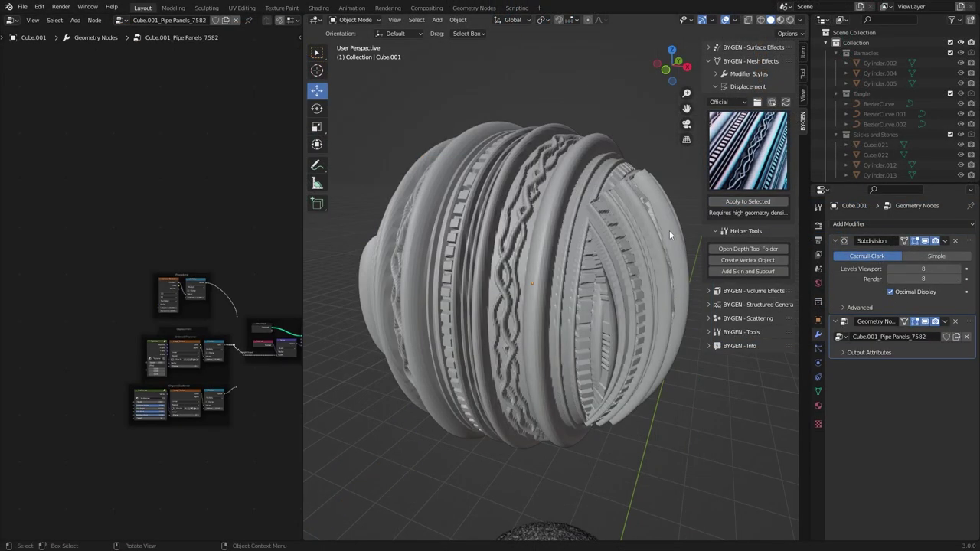
pyautogui.moveTo(515, 294); pyautogui.dragTo(534, 277, button='middle')
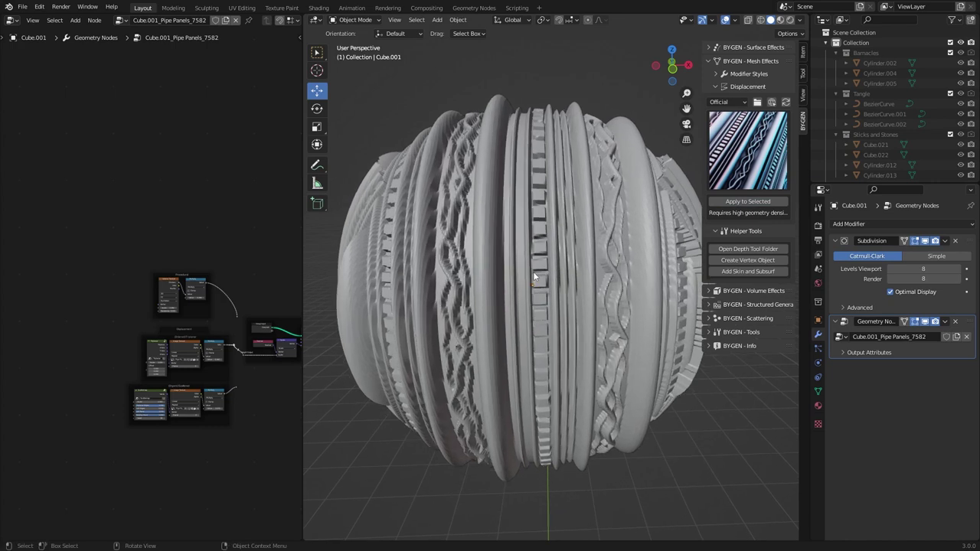
# Widen the node editor and examine the Procedural, Triplanar and Scattered displacement frames of the Pipe Panels tree
pyautogui.moveTo(239, 299); pyautogui.dragTo(203, 267, button='middle')
pyautogui.scroll(5, 207, 269)
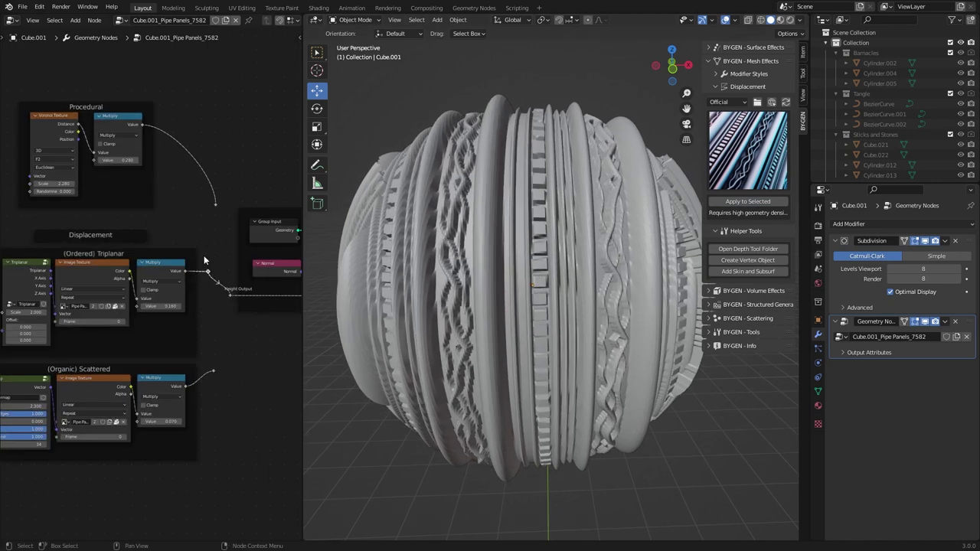
pyautogui.scroll(1, 220, 270)
pyautogui.moveTo(188, 310); pyautogui.dragTo(225, 303, button='middle')
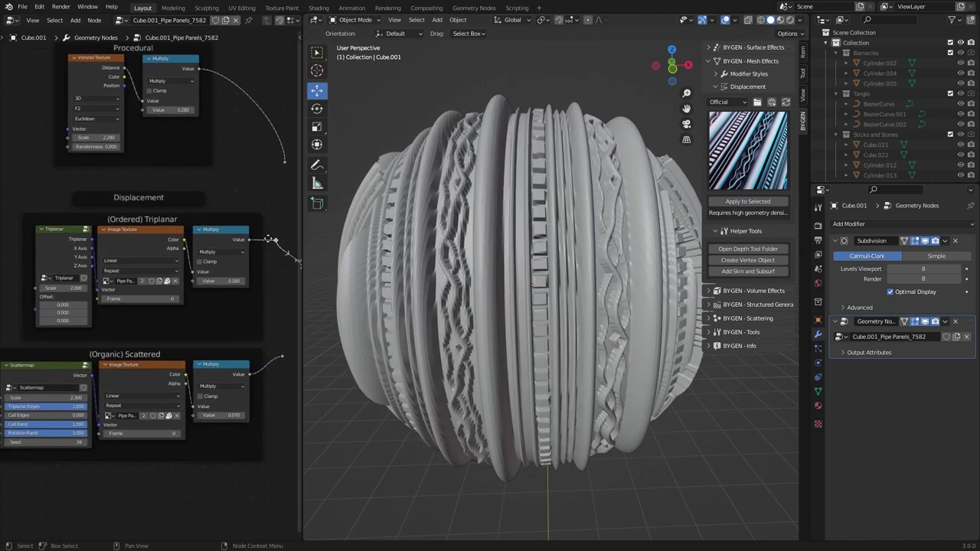
pyautogui.moveTo(268, 239); pyautogui.dragTo(245, 211, button='middle')
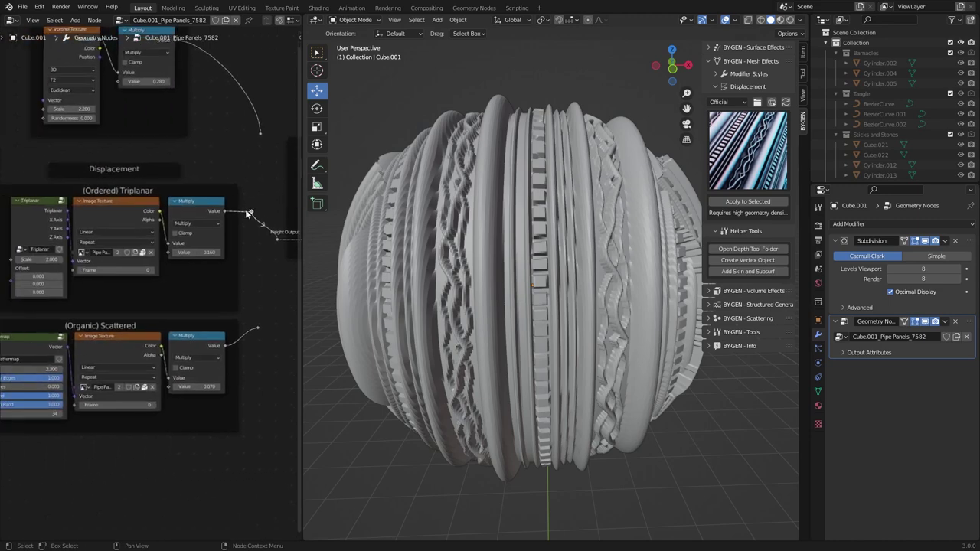
pyautogui.moveTo(190, 230); pyautogui.dragTo(198, 208, button='middle')
pyautogui.scroll(2, 232, 222)
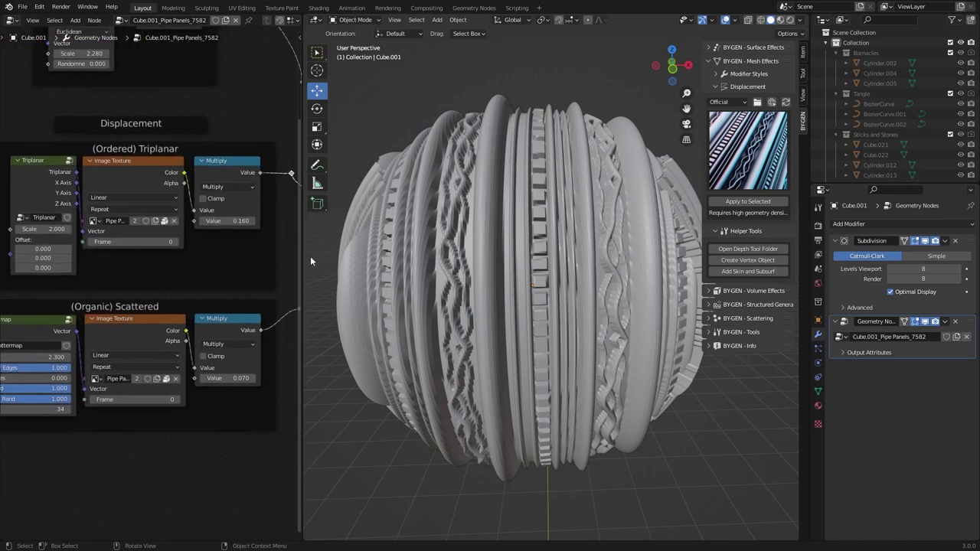
pyautogui.moveTo(301, 261); pyautogui.dragTo(381, 260)
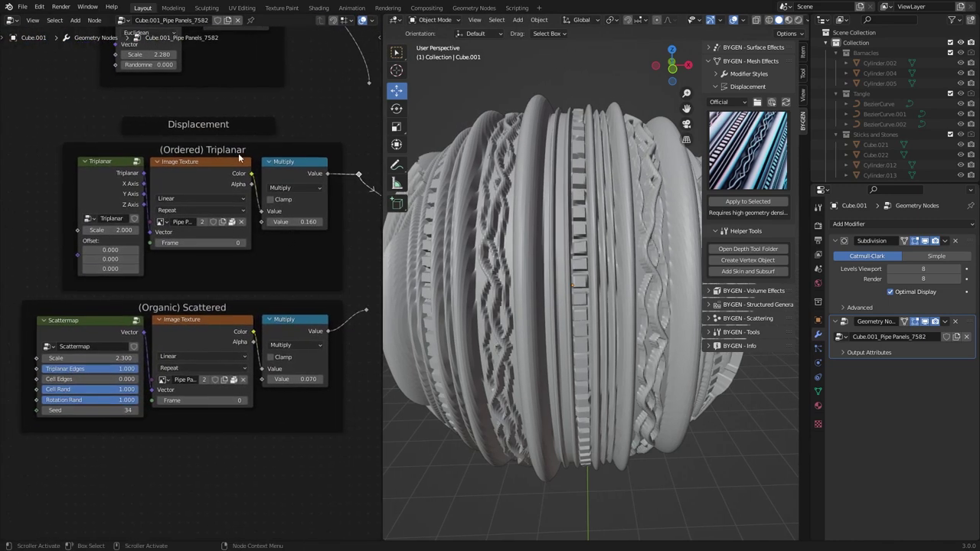
# Compare the Scattered and Triplanar displacement frames and shift the (Ordered) Triplanar frame slightly farther from the Height Output
pyautogui.click(248, 308)
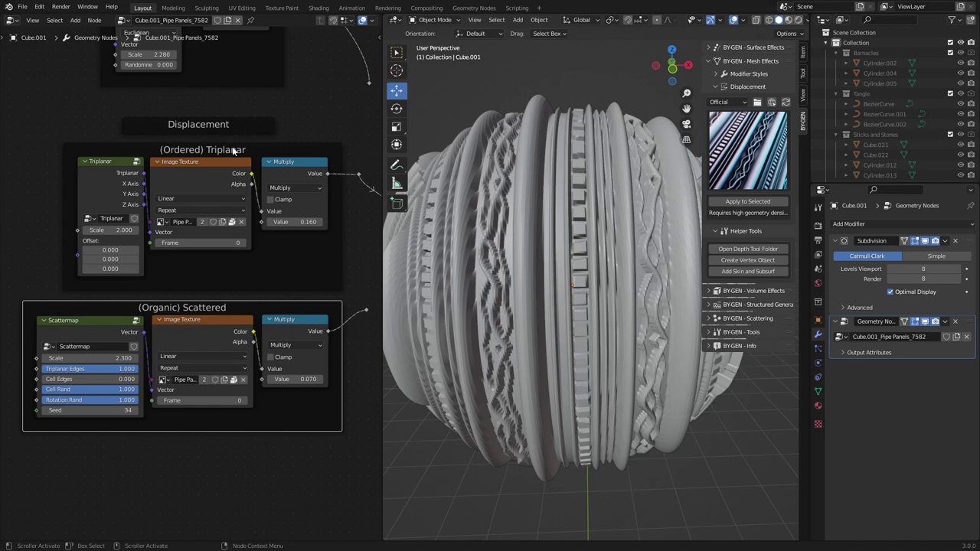
pyautogui.moveTo(351, 328); pyautogui.dragTo(311, 329, button='middle')
pyautogui.moveTo(567, 346); pyautogui.dragTo(547, 331, button='middle')
pyautogui.click(729, 175)
pyautogui.moveTo(200, 327); pyautogui.dragTo(217, 339, button='middle')
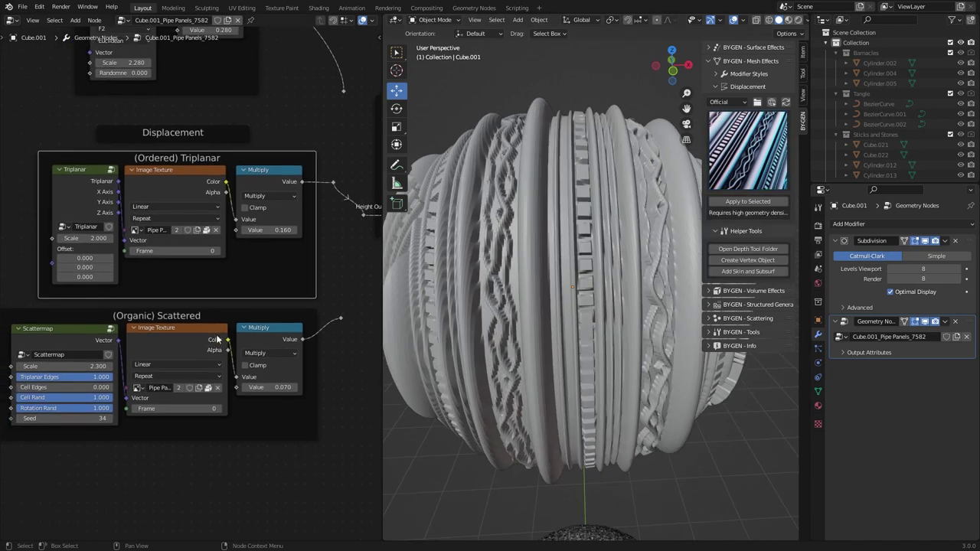
pyautogui.moveTo(205, 162)
pyautogui.mouseDown()
pyautogui.moveTo(216, 157)
pyautogui.moveTo(190, 164)
pyautogui.mouseUp()
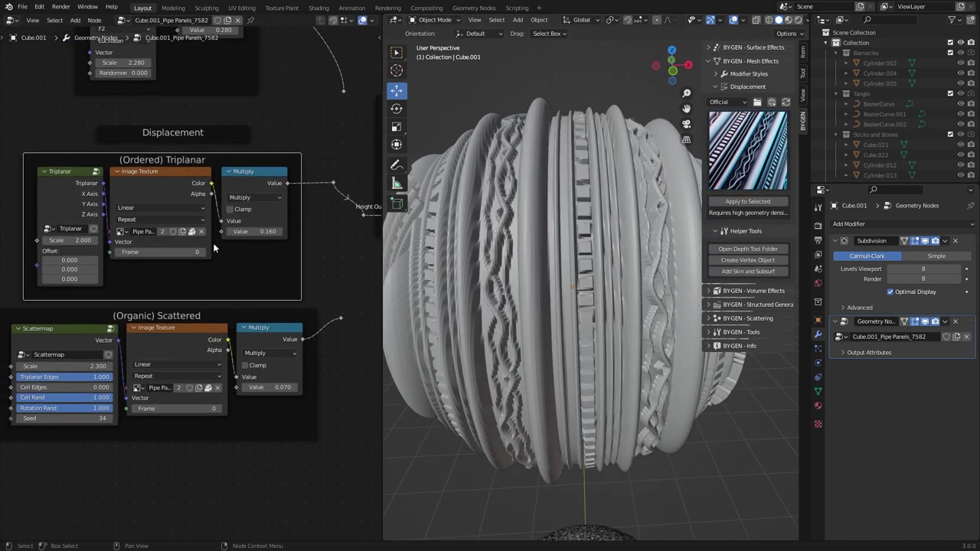
# Try a Multiply value of 0.070 in the (Ordered) Triplanar frame and undo the change
pyautogui.doubleClick(255, 232)
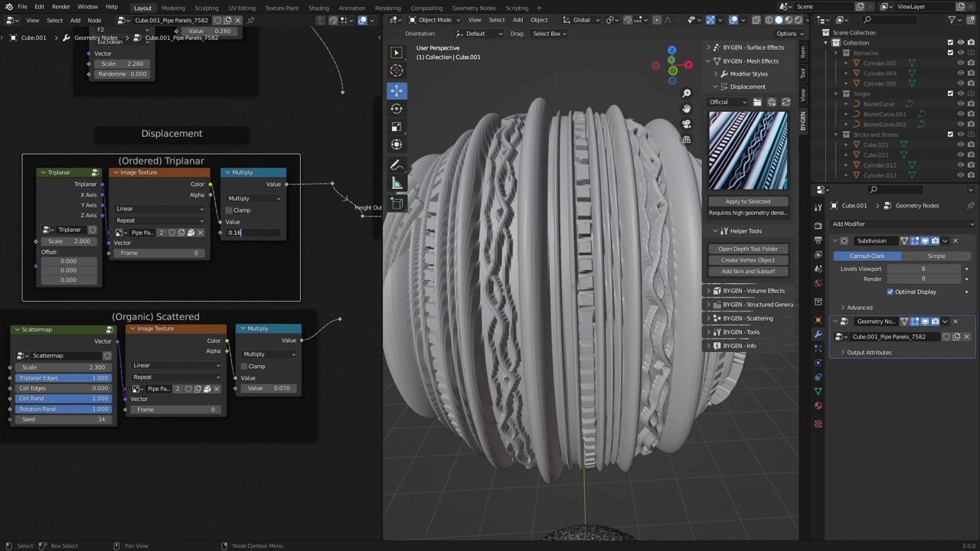
pyautogui.moveTo(255, 233); pyautogui.dragTo(229, 233)
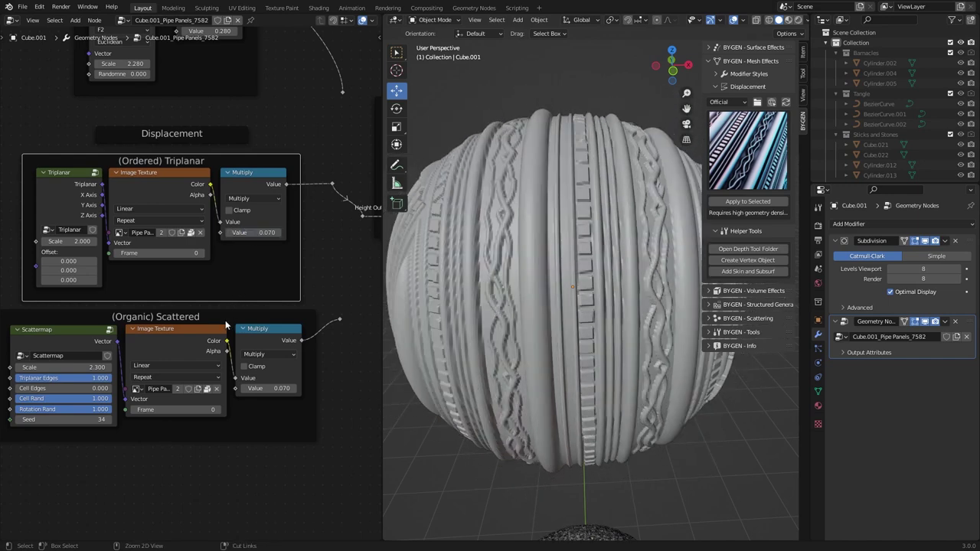
pyautogui.hotkey('ctrl', 'z')
# Link the (Organic) Scattered displacement to the Height Output, inspect the sphere, and relink the (Ordered) Triplanar displacement
pyautogui.moveTo(237, 314); pyautogui.dragTo(227, 288, button='middle')
pyautogui.moveTo(305, 287); pyautogui.dragTo(255, 294, button='middle')
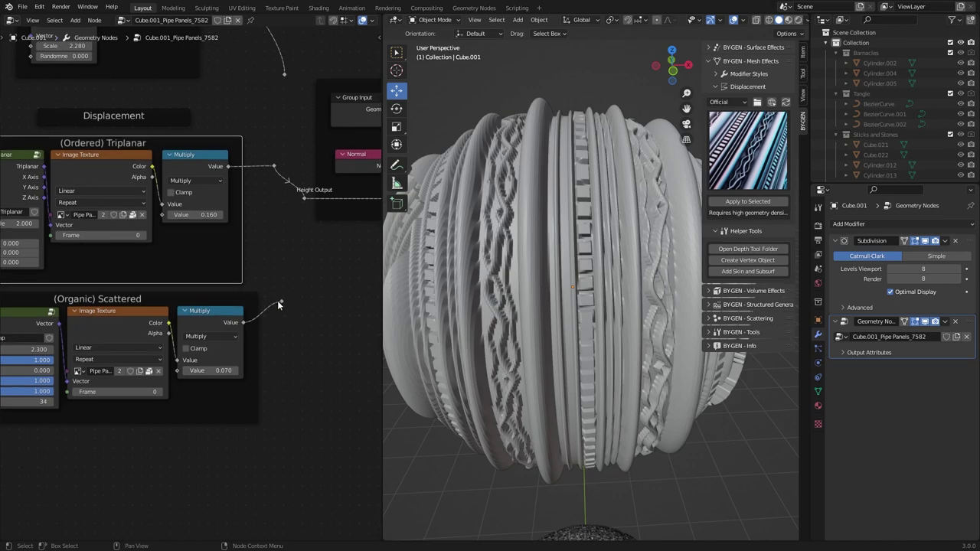
pyautogui.moveTo(304, 200); pyautogui.dragTo(304, 199)
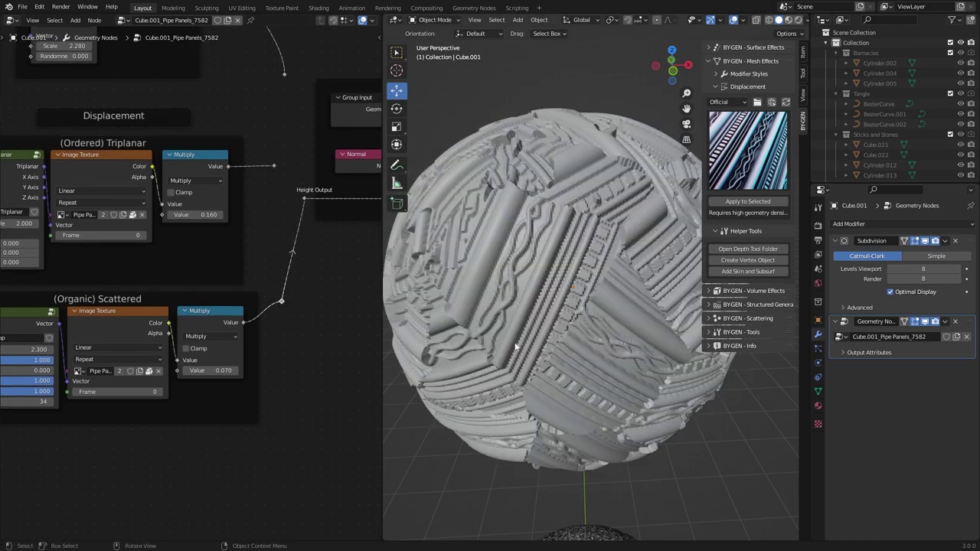
pyautogui.moveTo(521, 346); pyautogui.dragTo(558, 345, button='middle')
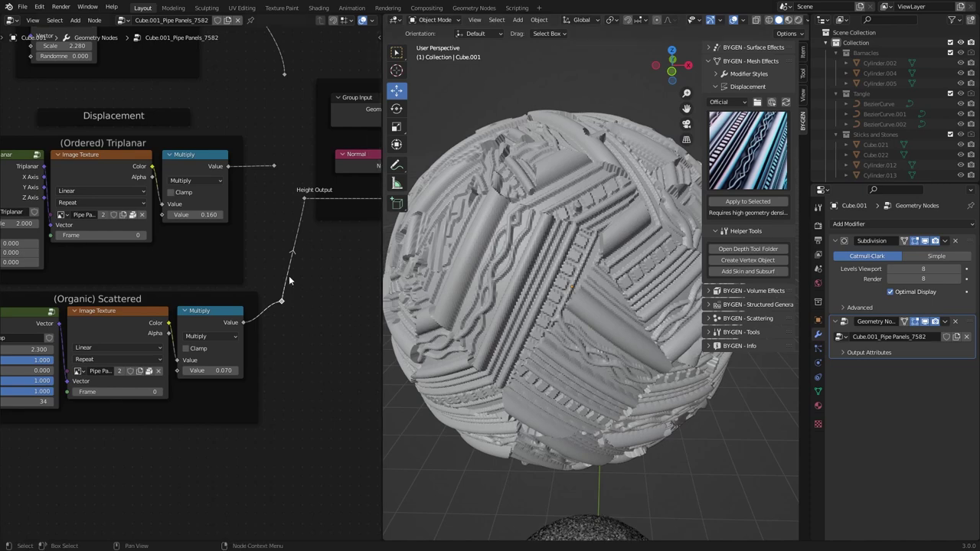
pyautogui.moveTo(216, 313); pyautogui.dragTo(233, 280, button='middle')
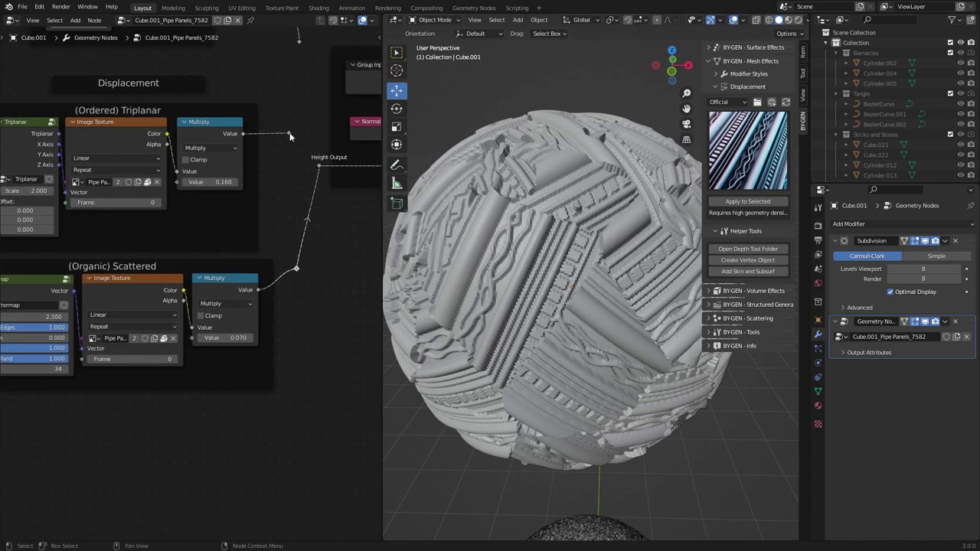
pyautogui.moveTo(318, 167); pyautogui.dragTo(317, 170)
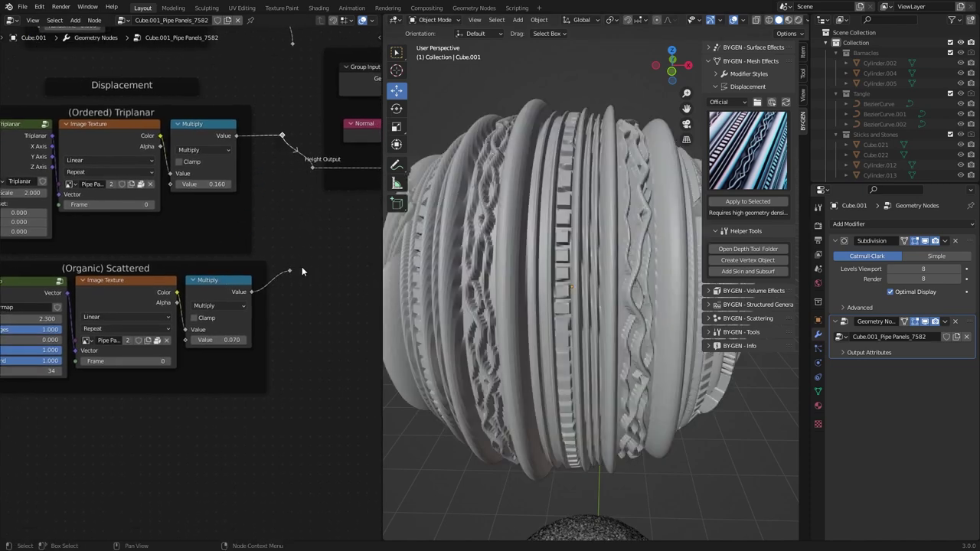
# Remove the Pipe Panels Geometry Nodes modifier and apply the Alien displacement effect to the sphere
pyautogui.click(957, 322)
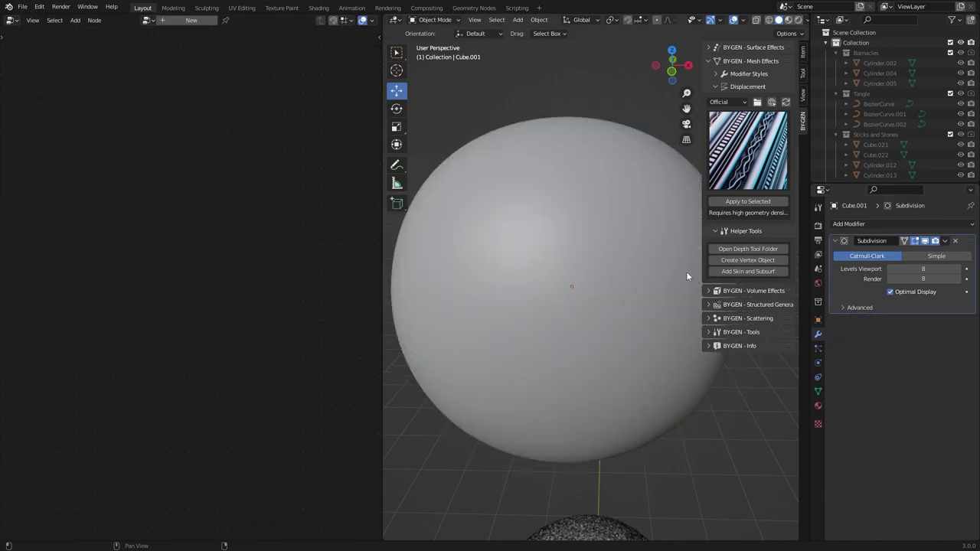
pyautogui.click(741, 158)
pyautogui.click(596, 244)
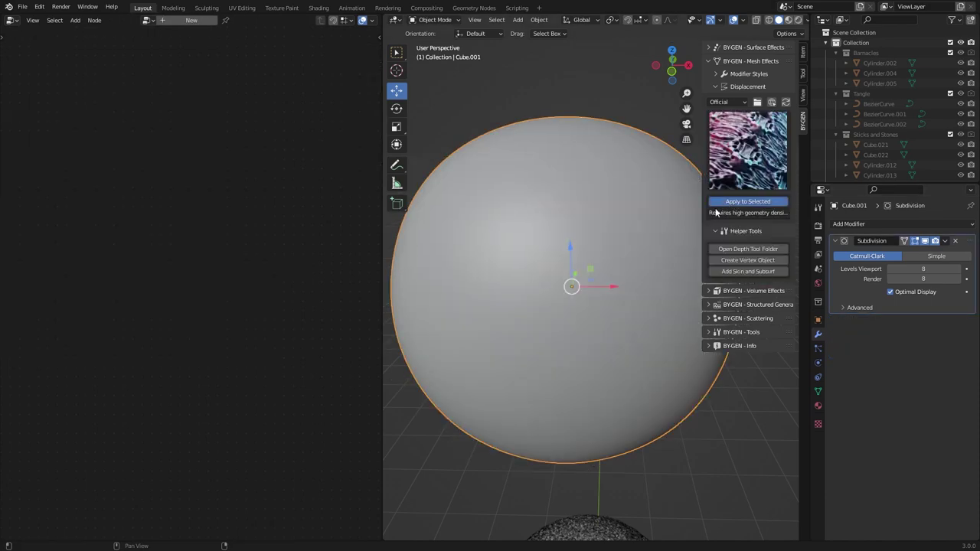
pyautogui.click(716, 203)
pyautogui.moveTo(602, 297); pyautogui.dragTo(568, 287, button='middle')
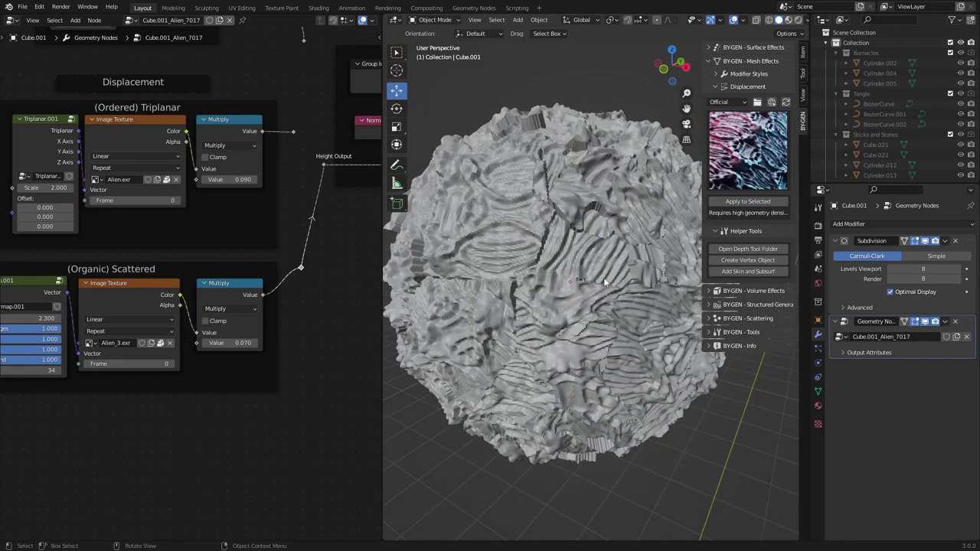
# Remove the Alien Geometry Nodes modifier from the sphere and browse the displacement preset gallery
pyautogui.click(956, 322)
pyautogui.click(748, 150)
pyautogui.click(748, 239)
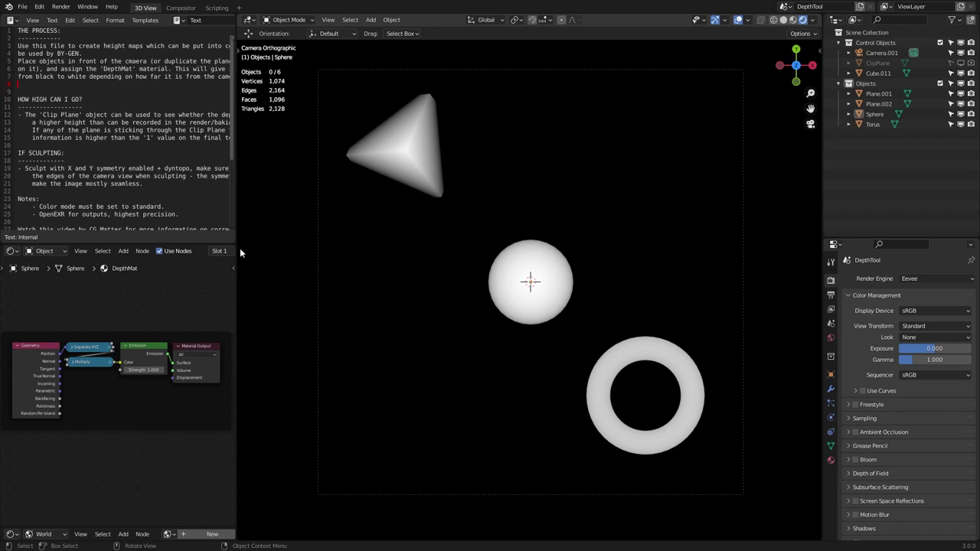
# In the DepthTool file, widen the text editor and show the DepthMat material settings of the plane beneath the objects
pyautogui.moveTo(237, 249); pyautogui.dragTo(275, 250)
pyautogui.moveTo(552, 334); pyautogui.dragTo(516, 219, button='middle')
pyautogui.hotkey('shift', 'alt', 'z')
pyautogui.scroll(-5, 523, 236)
pyautogui.hotkey('shift', 'alt', 'z')
pyautogui.click(612, 289)
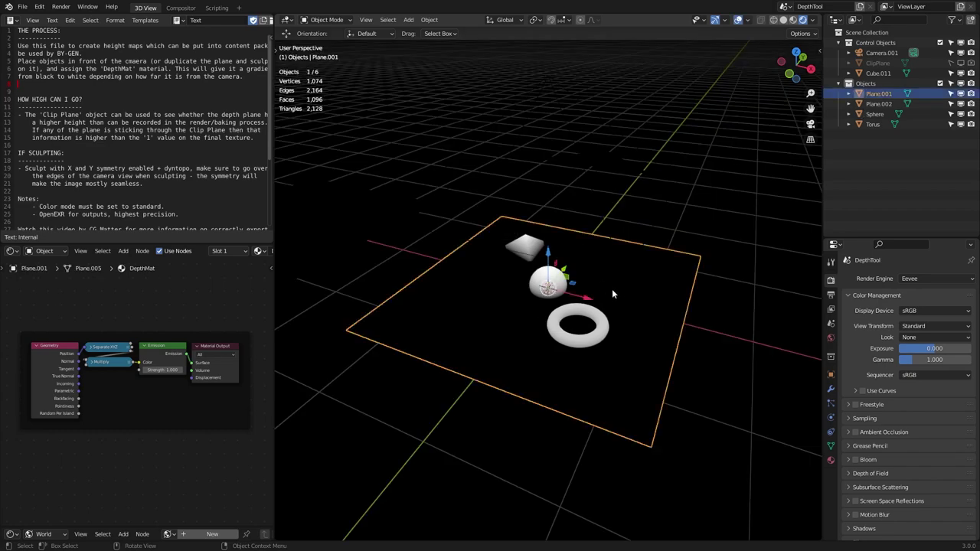
pyautogui.moveTo(611, 289); pyautogui.dragTo(823, 446, button='middle')
pyautogui.click(831, 460)
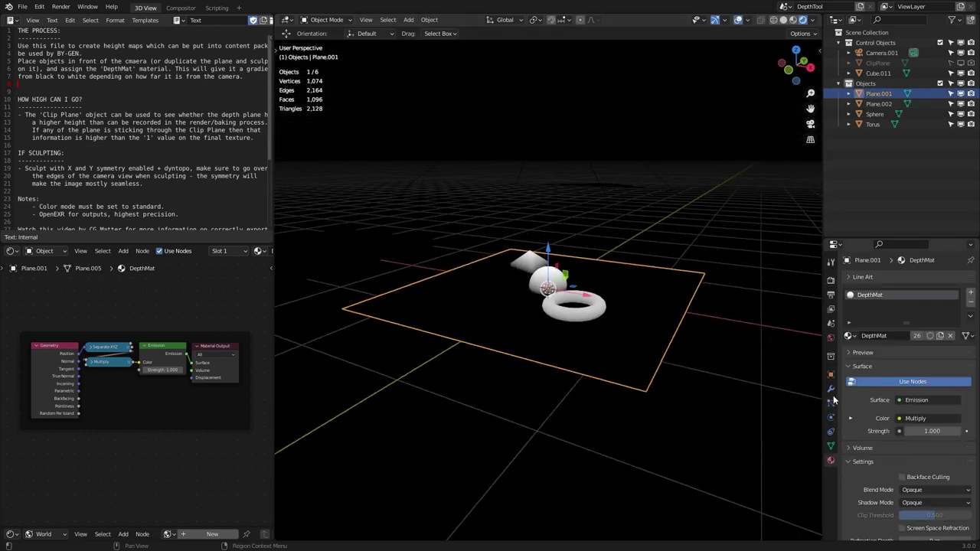
# Select the orthographic camera above the height map objects and examine its placement and settings
pyautogui.moveTo(656, 291); pyautogui.dragTo(647, 318, button='middle')
pyautogui.moveTo(635, 262); pyautogui.dragTo(598, 277, button='middle')
pyautogui.click(620, 156)
pyautogui.moveTo(619, 154); pyautogui.dragTo(689, 165, button='middle')
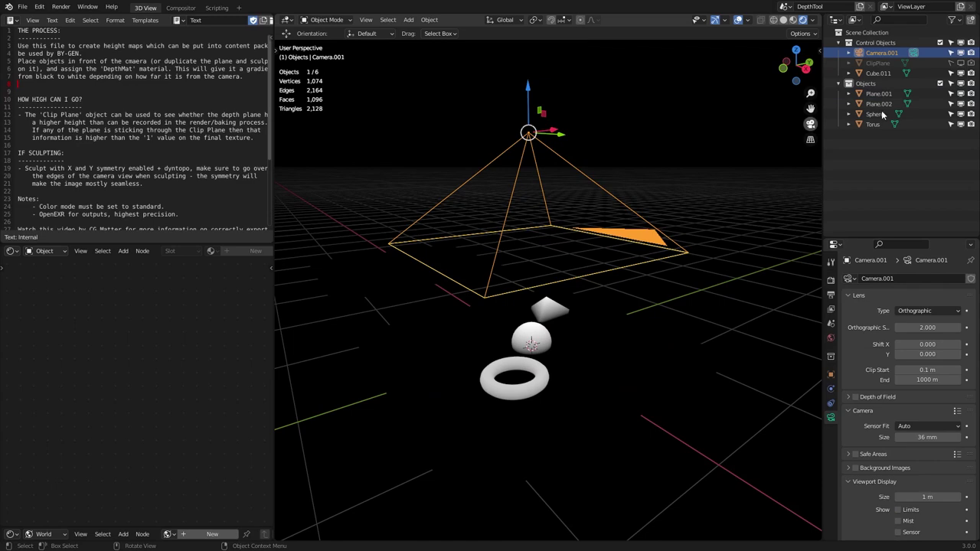
# Show the ClipPlane in solid shading, compare it with the object heights from the side, and hide it again
pyautogui.click(962, 64)
pyautogui.click(894, 65)
pyautogui.moveTo(709, 269)
pyautogui.mouseDown(button='middle')
pyautogui.moveTo(723, 225)
pyautogui.moveTo(711, 244)
pyautogui.mouseUp(button='middle')
pyautogui.press('z')
pyautogui.click(747, 271)
pyautogui.moveTo(748, 276); pyautogui.dragTo(557, 285, button='middle')
pyautogui.click(962, 64)
pyautogui.scroll(4, 555, 284)
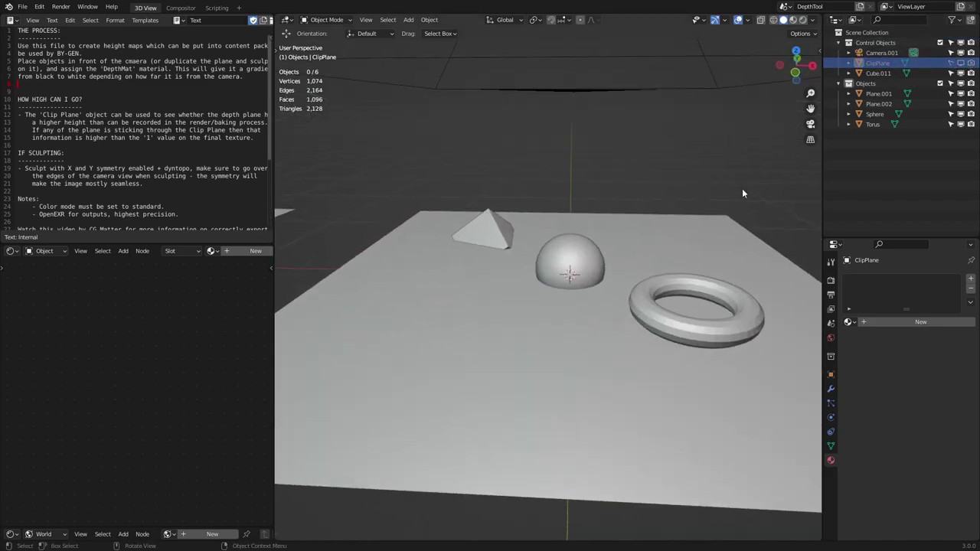
pyautogui.click(961, 64)
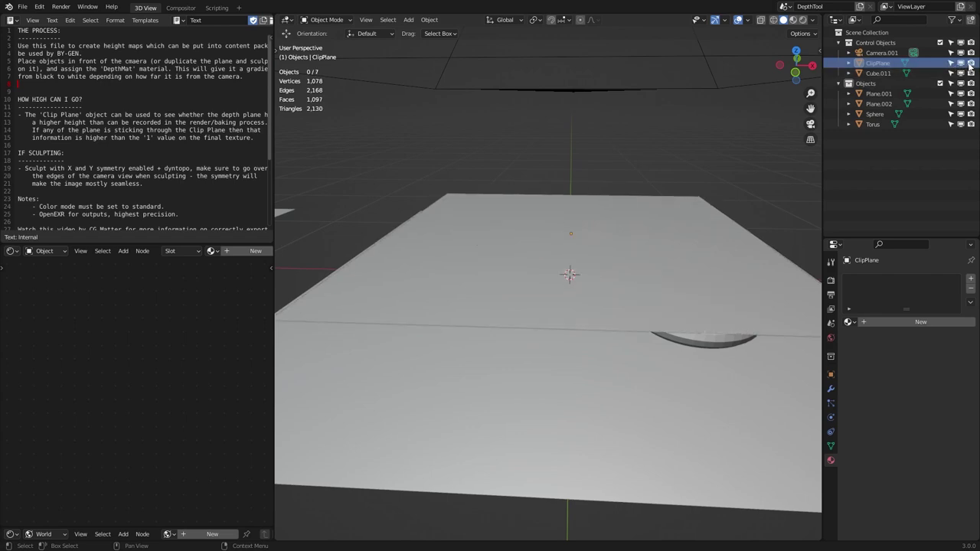
pyautogui.moveTo(677, 279); pyautogui.dragTo(683, 249, button='middle')
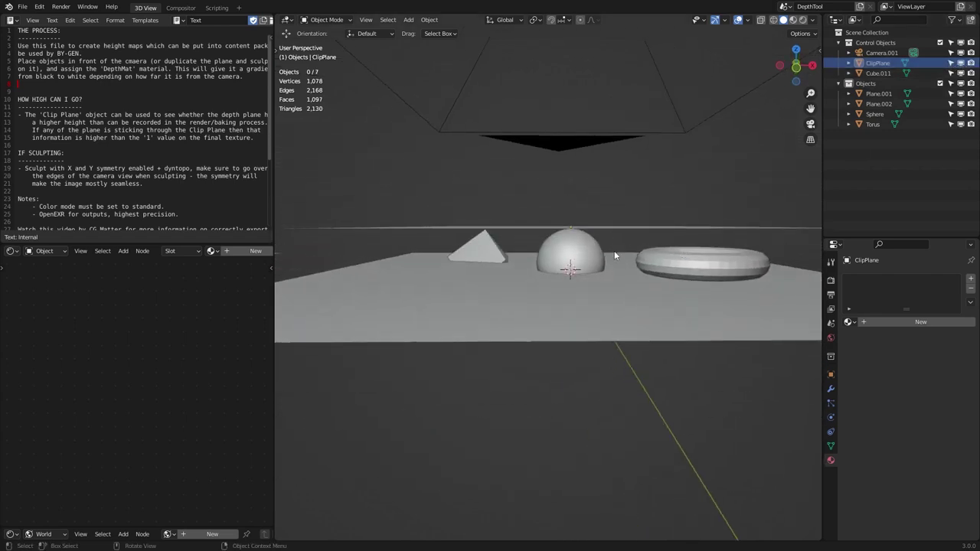
pyautogui.click(962, 64)
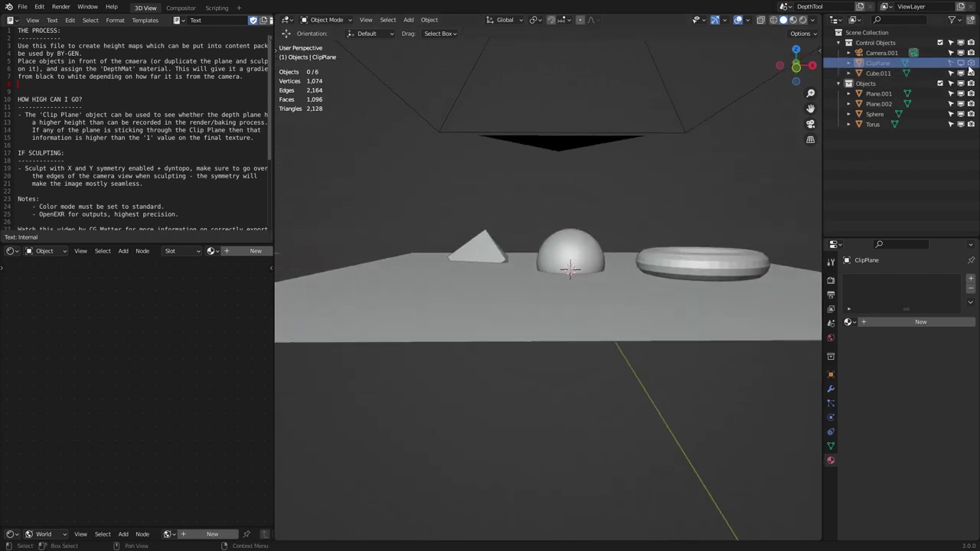
# View the scene through the camera in rendered shading with the sphere selected and its DepthMat nodes enlarged
pyautogui.moveTo(619, 191); pyautogui.dragTo(568, 263, button='middle')
pyautogui.click(567, 263)
pyautogui.click(588, 276)
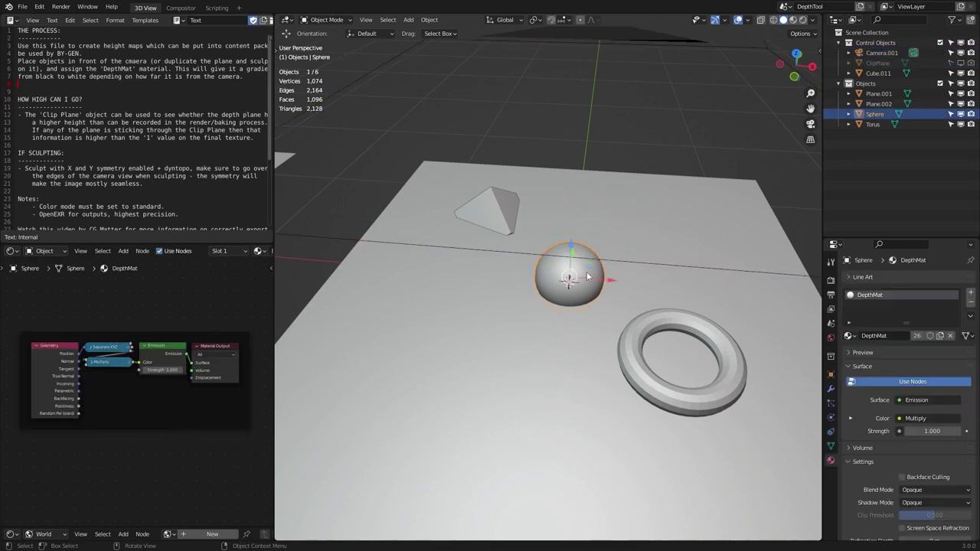
pyautogui.press('KP_0')
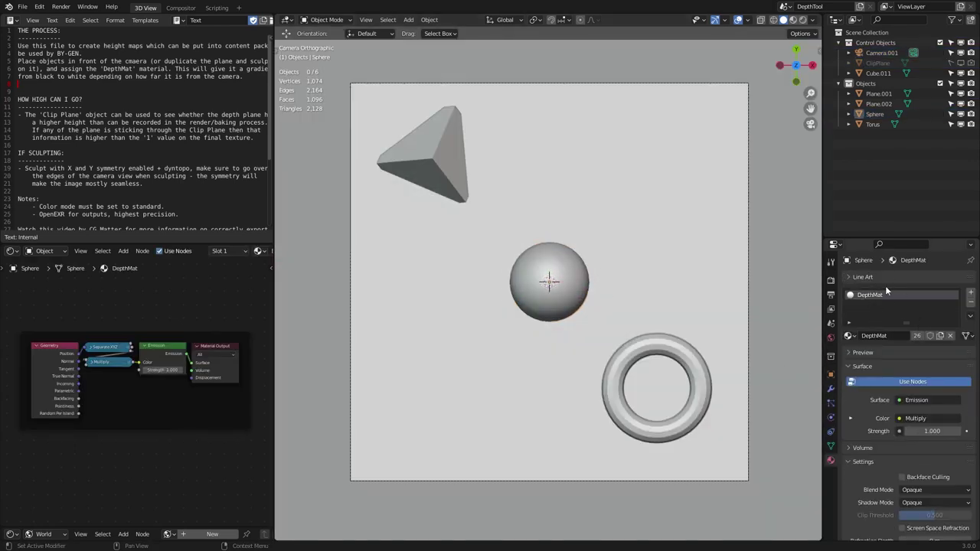
pyautogui.press('z')
pyautogui.click(502, 234)
pyautogui.click(559, 278)
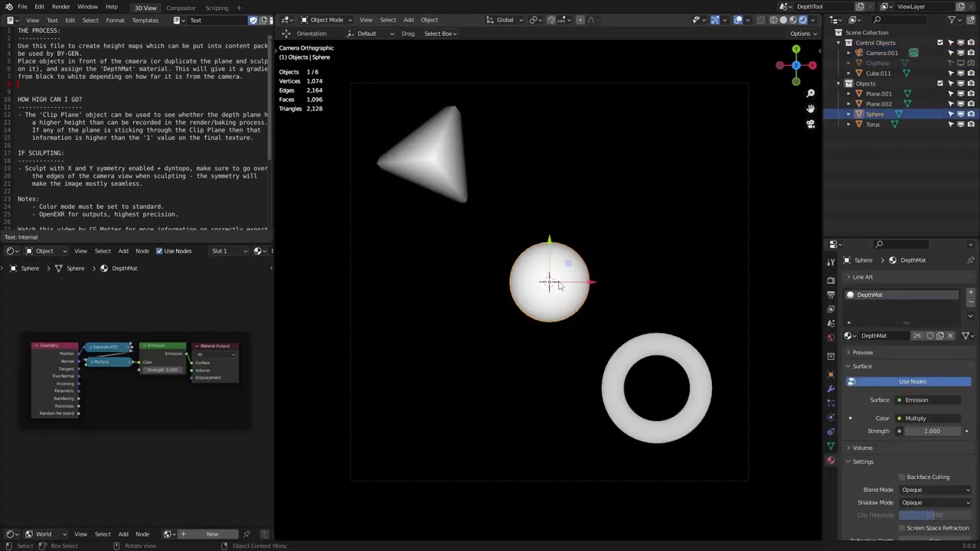
pyautogui.scroll(1, 350, 320)
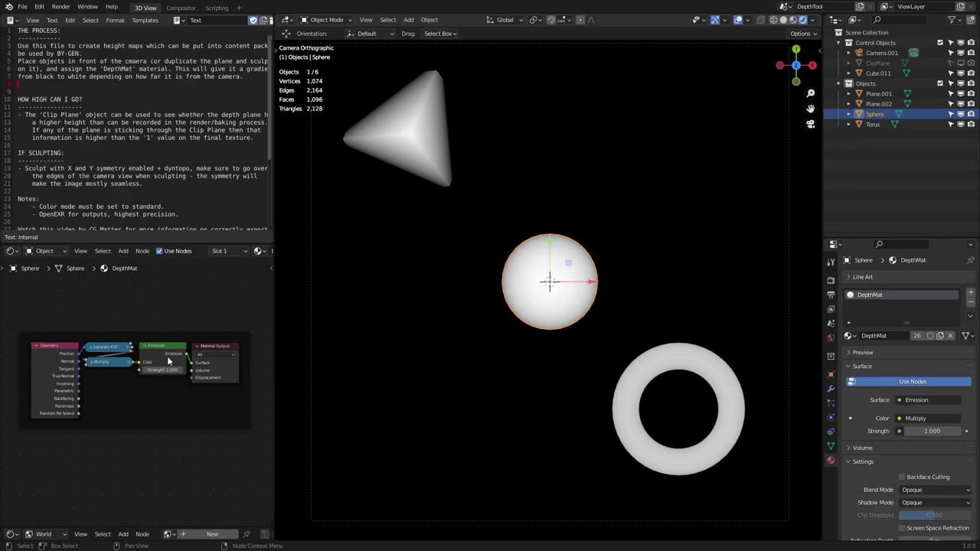
pyautogui.scroll(2, 167, 355)
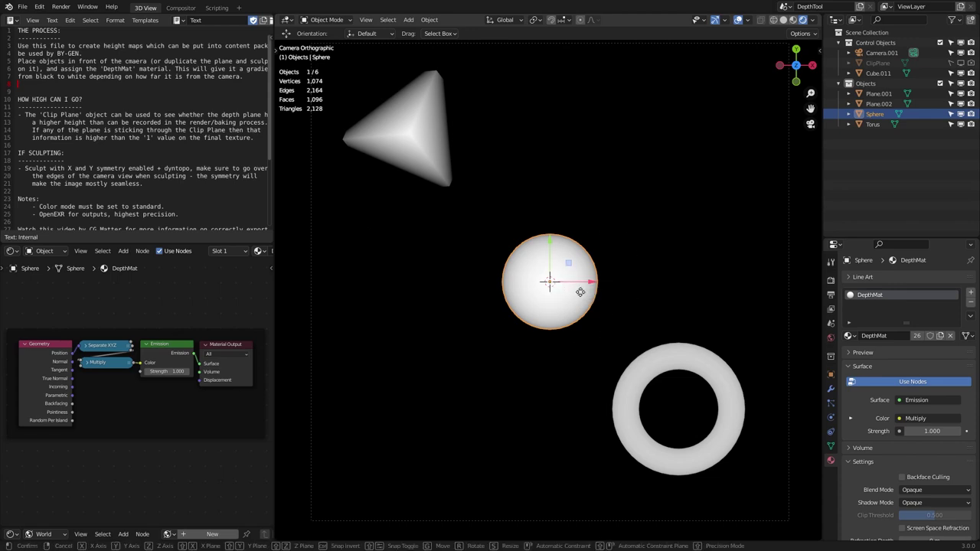
# Try moving the sphere along the global Z axis to vary its depth shading, leaving its original position in place
pyautogui.press('g')
pyautogui.press('z')
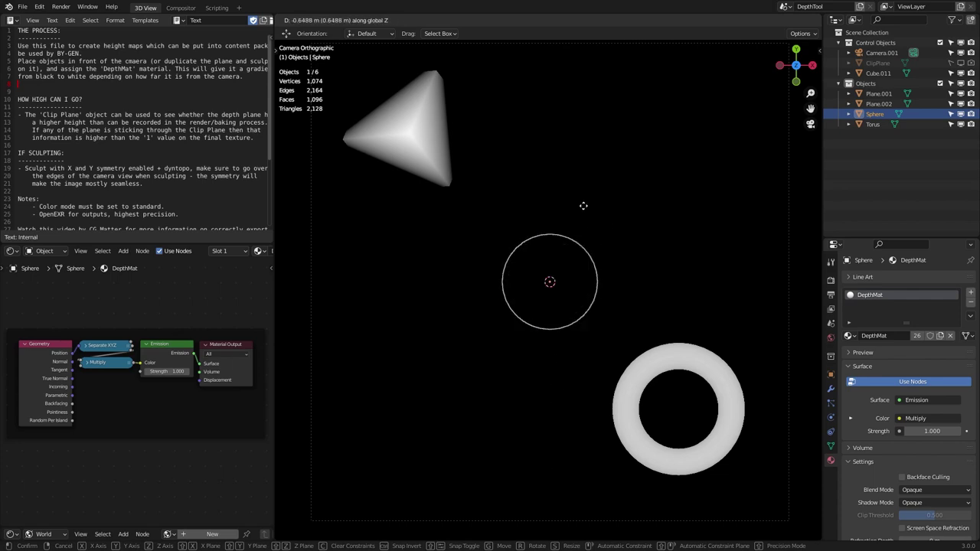
pyautogui.click(557, 423)
pyautogui.moveTo(556, 419); pyautogui.dragTo(551, 326, button='middle')
pyautogui.scroll(-4, 551, 326)
pyautogui.press('KP_0')
pyautogui.press('g')
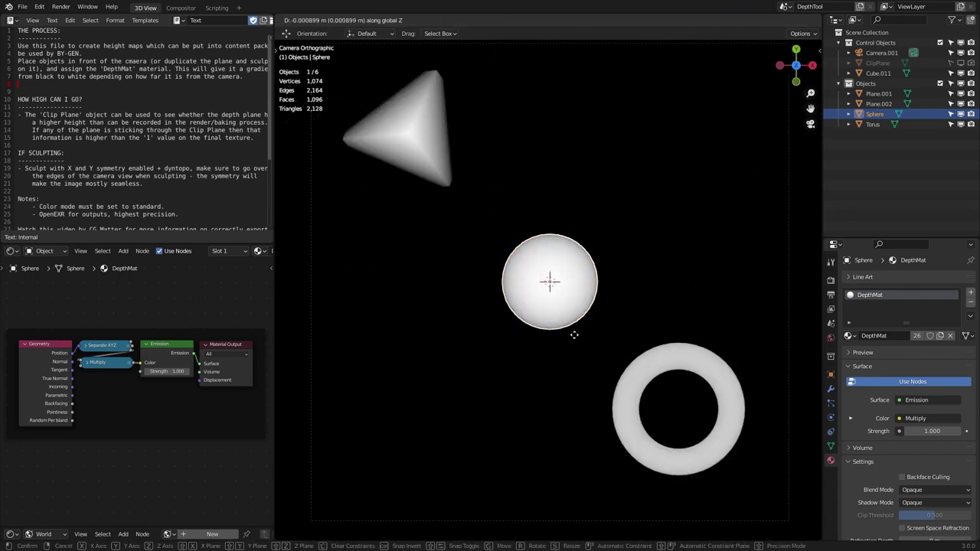
pyautogui.rightClick(452, 214)
# Try a free trackball rotation of the Cube.011 object to vary its depth gradient
pyautogui.click(404, 149)
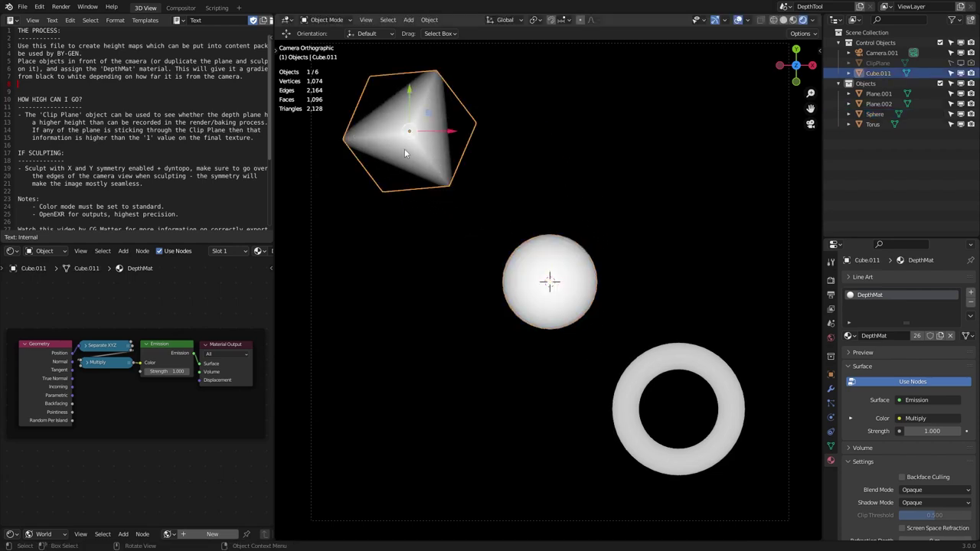
pyautogui.press('r')
pyautogui.press('r')
# Show the ClipPlane, try moving the sphere along Z relative to it, and undo the move
pyautogui.click(549, 281)
pyautogui.click(970, 64)
pyautogui.moveTo(576, 417)
pyautogui.mouseDown(button='middle')
pyautogui.moveTo(577, 264)
pyautogui.moveTo(593, 306)
pyautogui.moveTo(544, 324)
pyautogui.moveTo(545, 278)
pyautogui.moveTo(558, 248)
pyautogui.moveTo(594, 275)
pyautogui.moveTo(582, 284)
pyautogui.moveTo(581, 273)
pyautogui.mouseUp(button='middle')
pyautogui.click(577, 264)
pyautogui.press('g')
pyautogui.press('z')
pyautogui.click(598, 280)
pyautogui.press('z')
pyautogui.hotkey('ctrl', 'z')
# Return to the rendered camera view and hide the ClipPlane
pyautogui.press('KP_0')
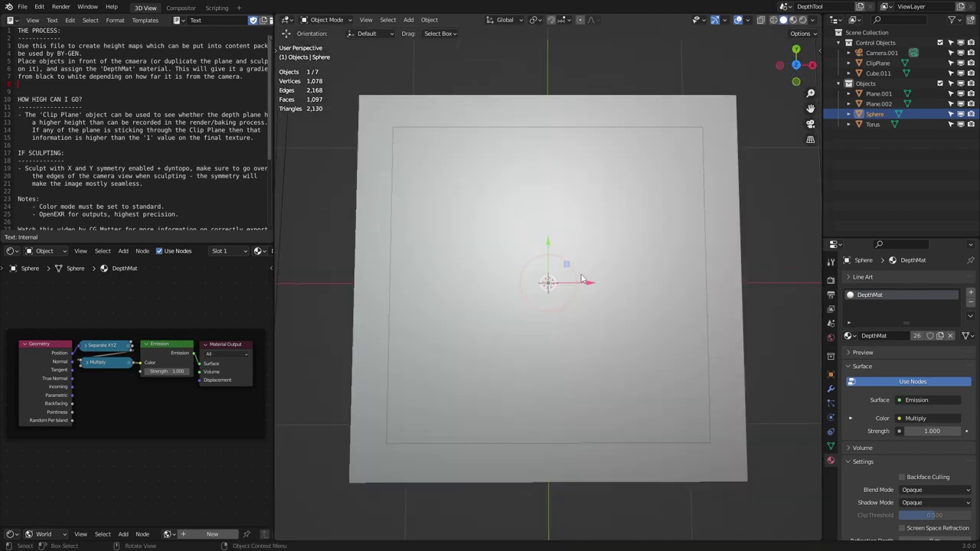
pyautogui.press('z')
pyautogui.click(525, 298)
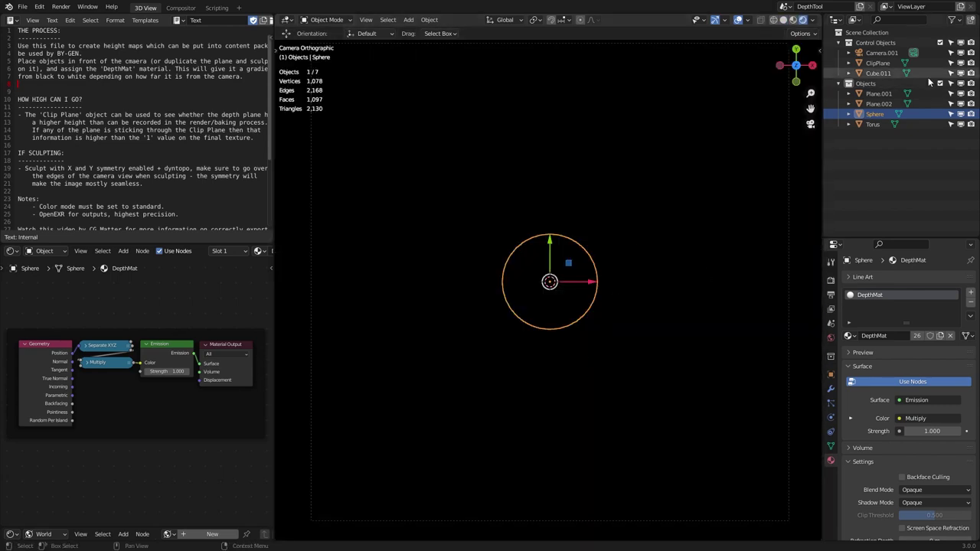
pyautogui.click(961, 62)
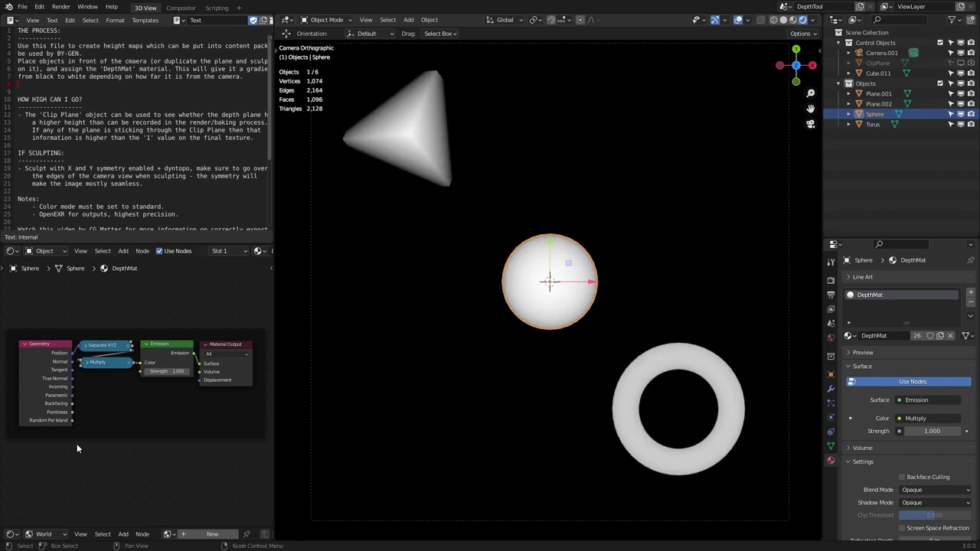
# Expand the Multiply node of the DepthMat material and try lowering its value
pyautogui.scroll(2, 149, 386)
pyautogui.click(63, 349)
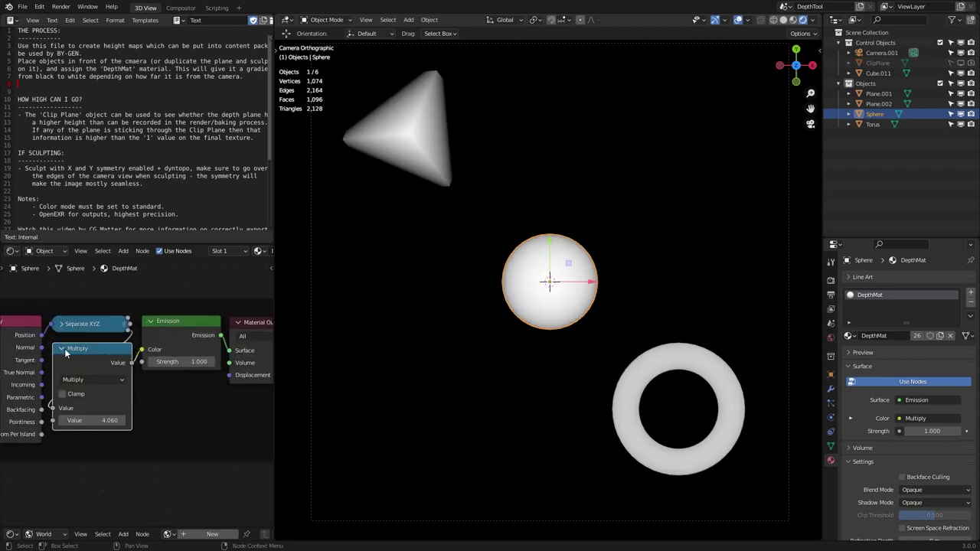
pyautogui.moveTo(85, 420); pyautogui.dragTo(46, 420)
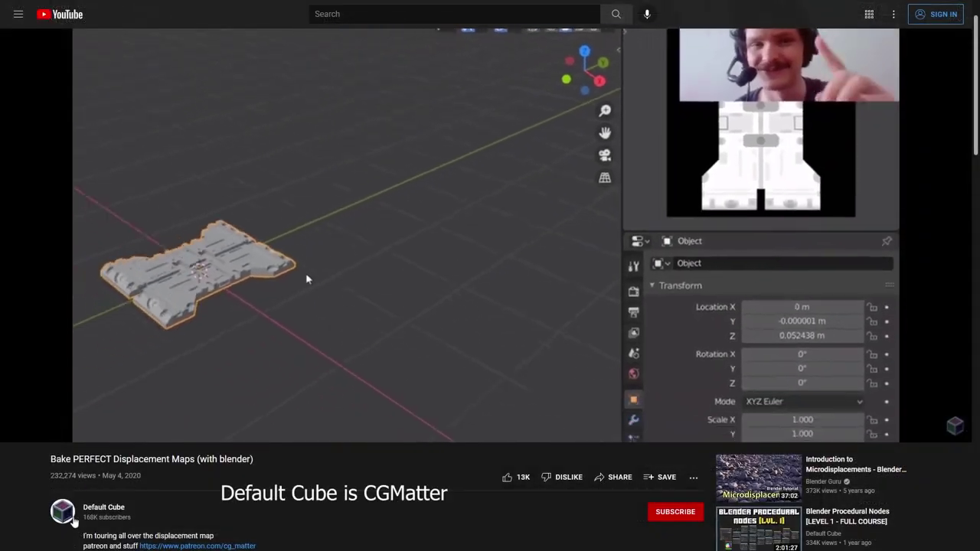
pyautogui.scroll(1, 309, 503)
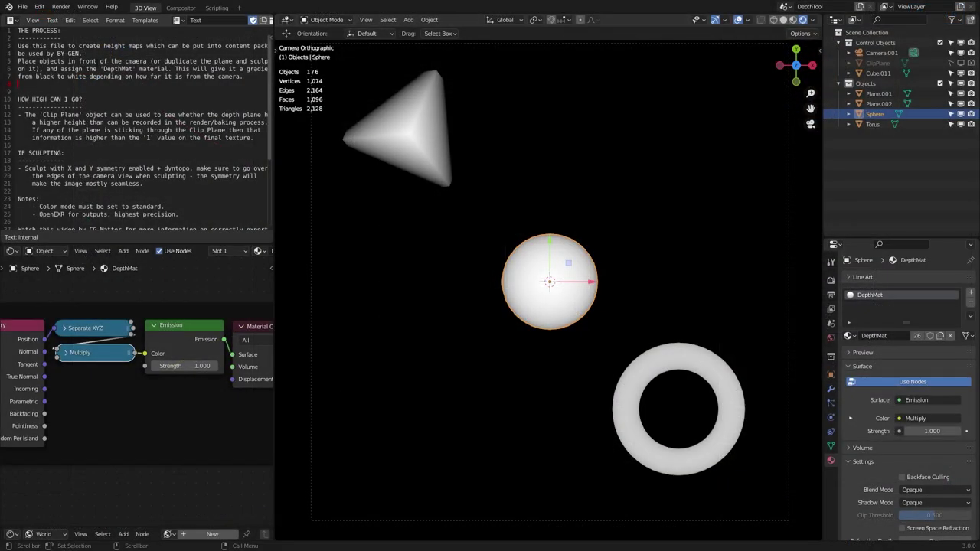
# Render the depth scene with the pyramid, sphere and torus as an image and view the result
pyautogui.click(60, 7)
pyautogui.click(84, 23)
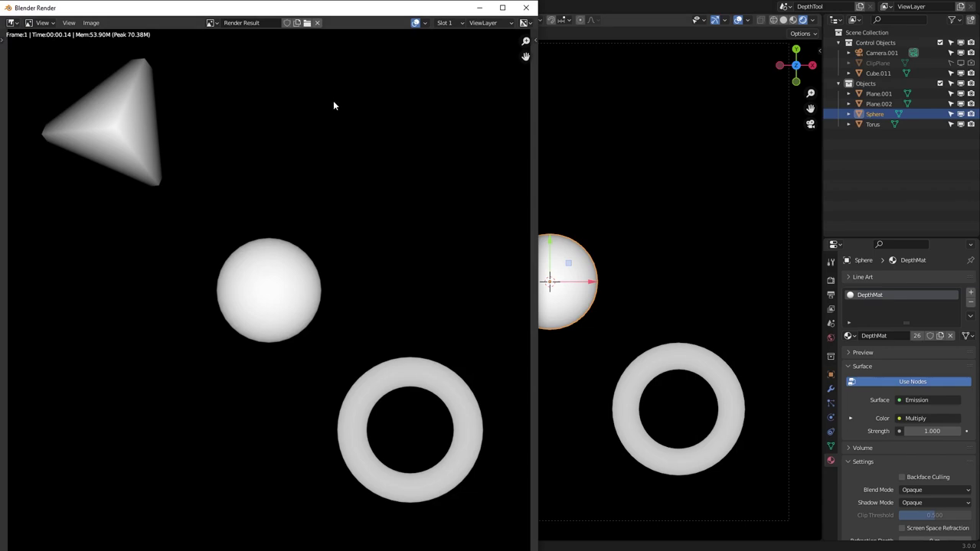
pyautogui.scroll(-1, 302, 246)
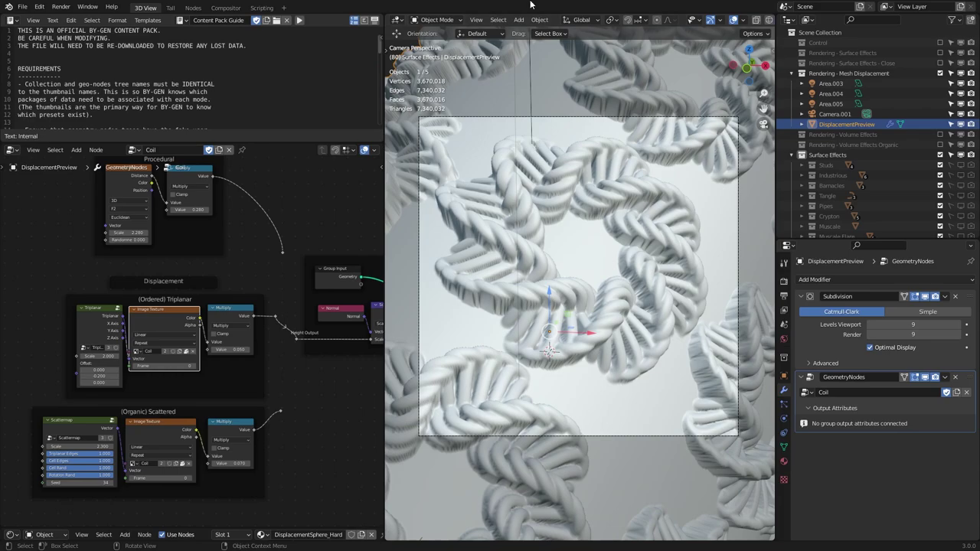
# Examine the Coil displacement node tree in an enlarged node editor, focusing on the Triplanar and Image Texture nodes, and find the External Data options
pyautogui.moveTo(537, 315)
pyautogui.keyDown('ctrl'); pyautogui.mouseDown(button='middle')
pyautogui.moveTo(538, 328)
pyautogui.moveTo(541, 300)
pyautogui.mouseUp(button='middle'); pyautogui.keyUp('ctrl')
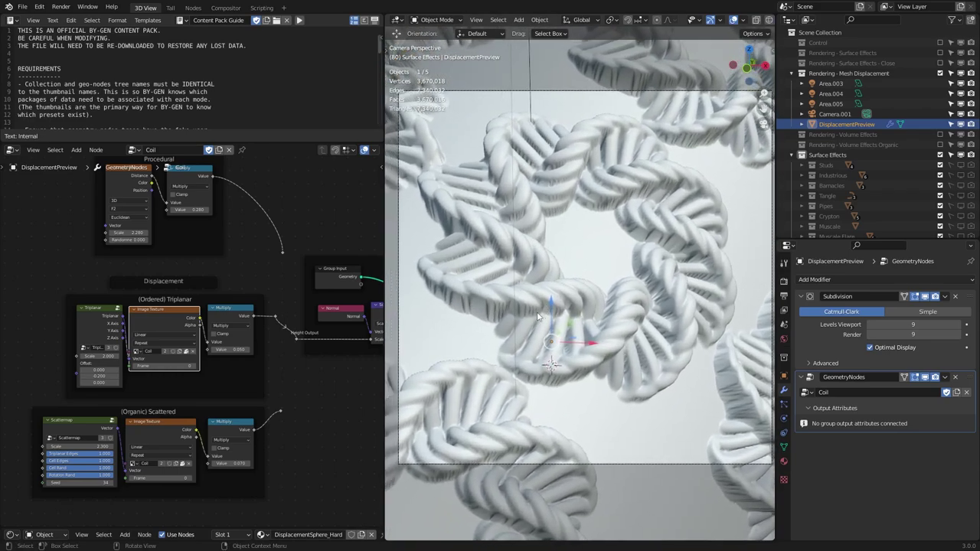
pyautogui.moveTo(541, 301); pyautogui.dragTo(573, 310, button='middle')
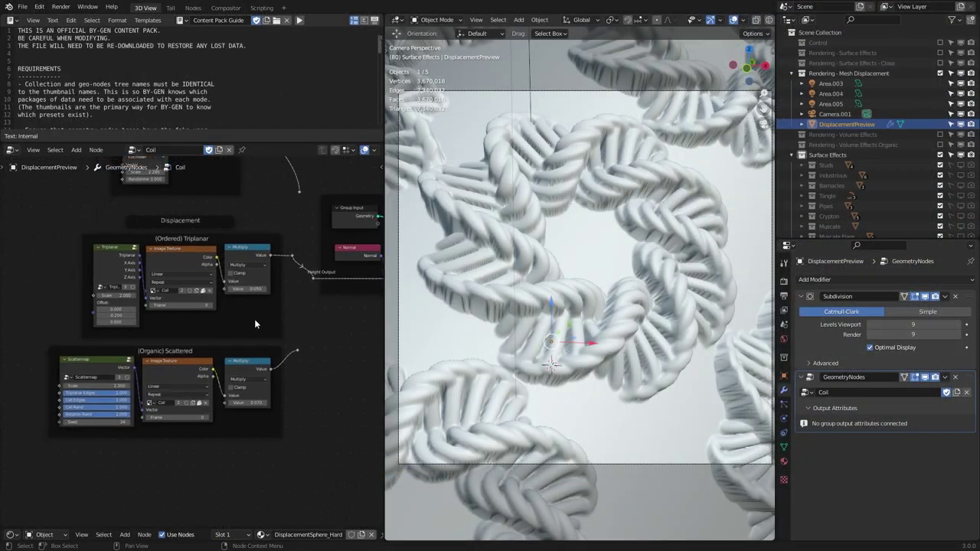
pyautogui.hotkey('ctrl', 'space')
pyautogui.scroll(4, 304, 310)
pyautogui.moveTo(292, 147)
pyautogui.mouseDown()
pyautogui.moveTo(282, 145)
pyautogui.moveTo(291, 152)
pyautogui.mouseUp()
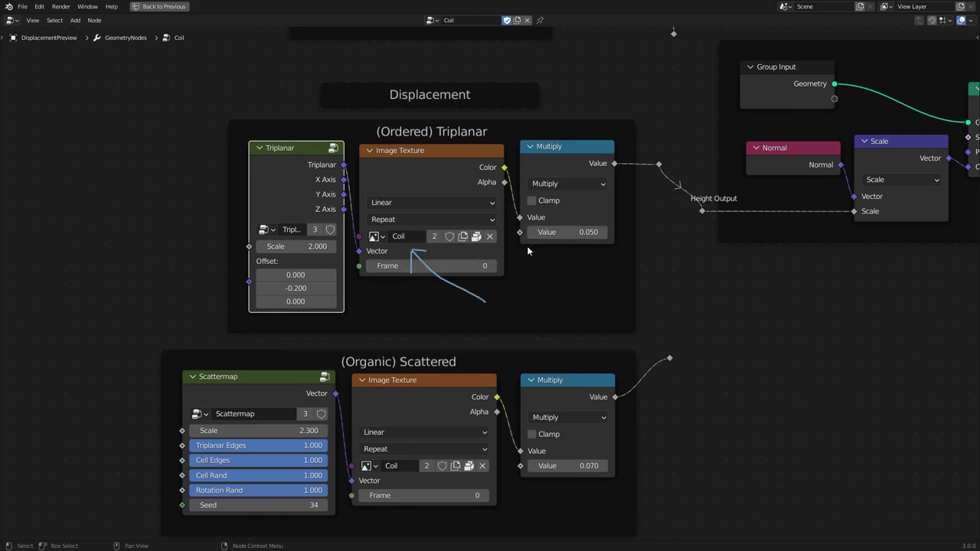
pyautogui.moveTo(527, 250); pyautogui.dragTo(500, 258, button='middle')
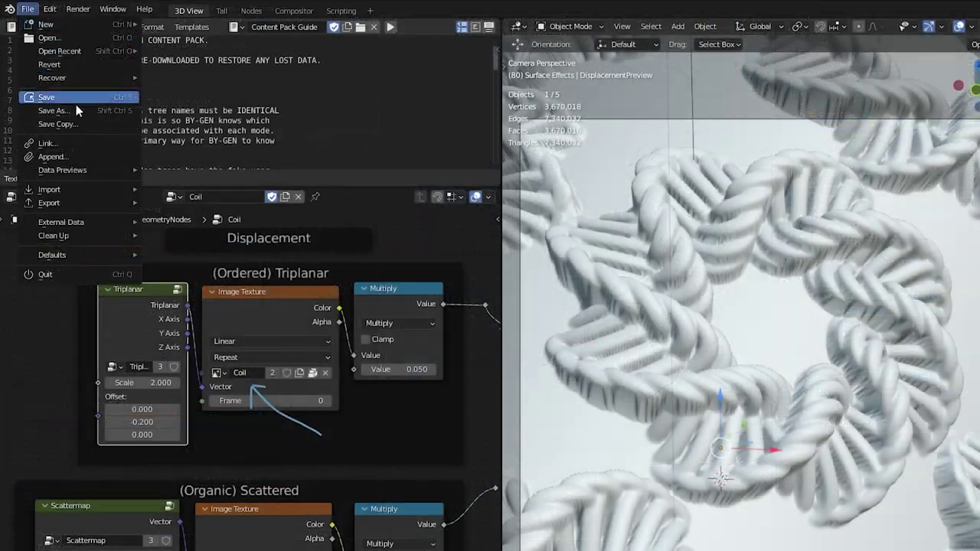
pyautogui.moveTo(100, 222)
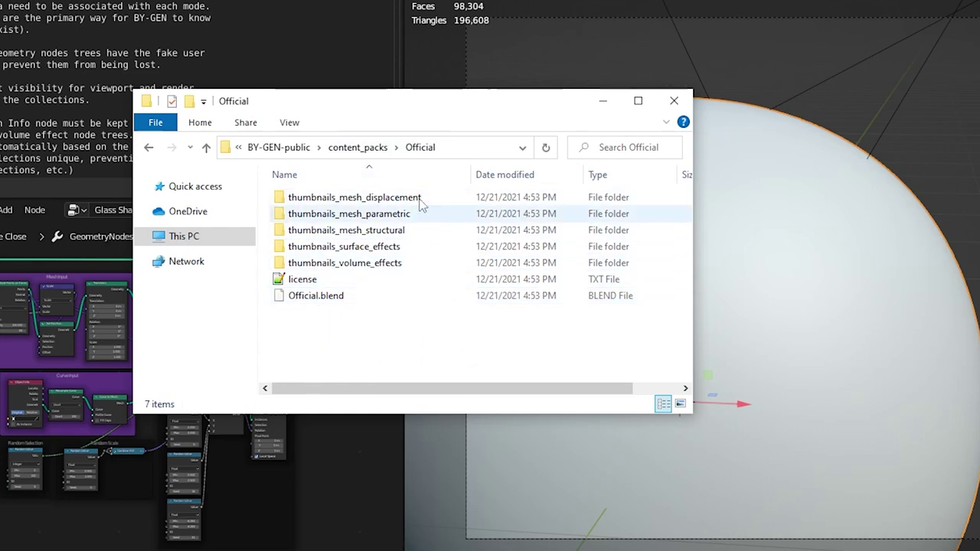
# In File Explorer, look through the thumbnails_surface_effects folder of the Official content pack and pick out the Tangle thumbnail
pyautogui.doubleClick(400, 247)
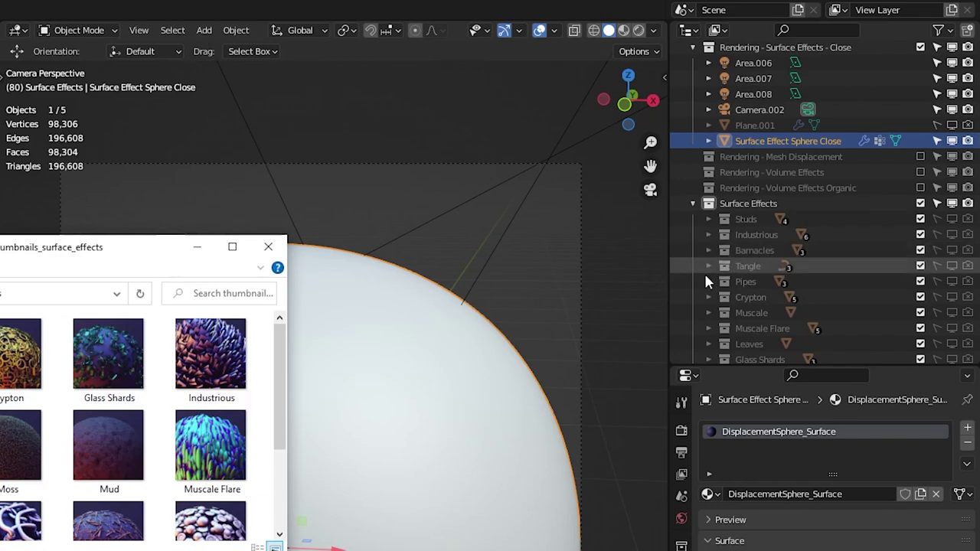
pyautogui.scroll(-2, 533, 345)
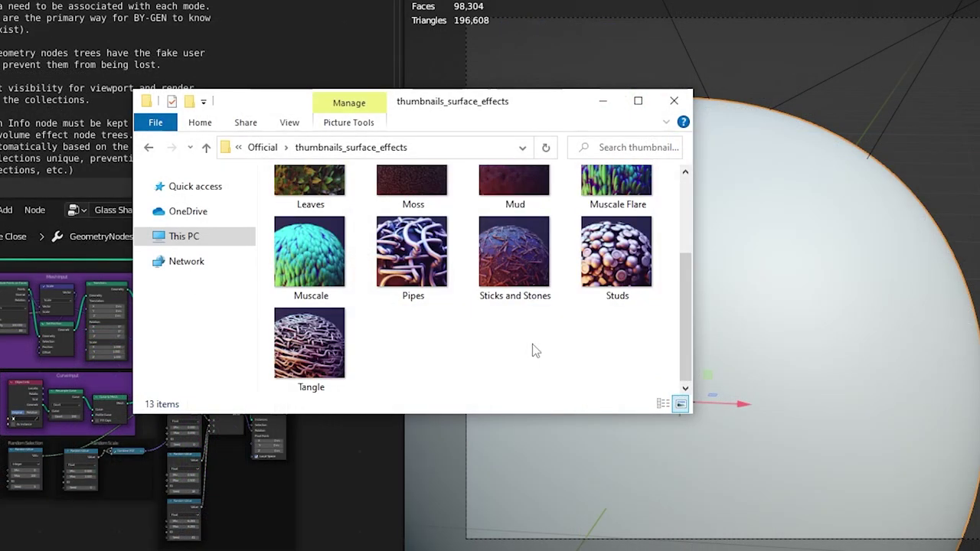
pyautogui.click(328, 385)
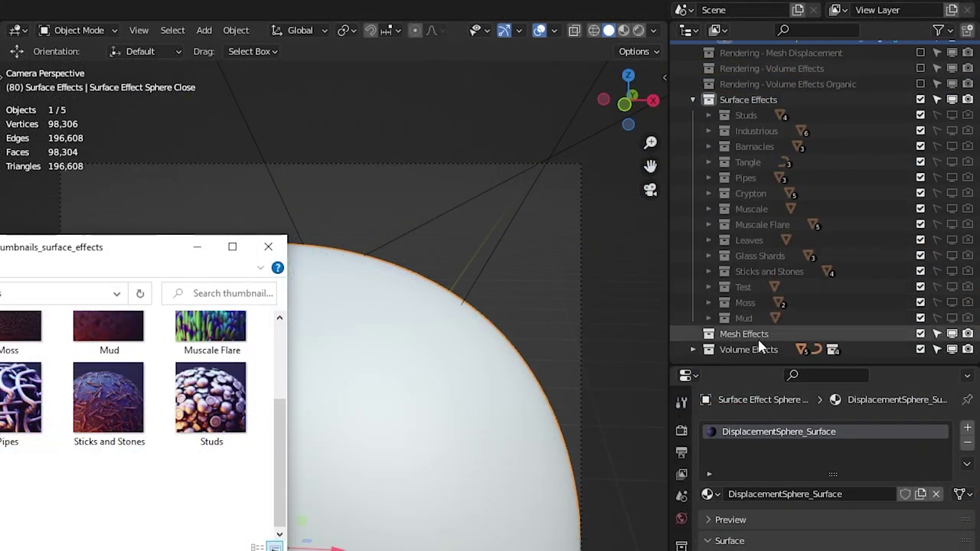
# Select and inspect the Tangle collection in Blender, and switch the displayed geometry node tree from Glass Shards to Tangle
pyautogui.click(758, 163)
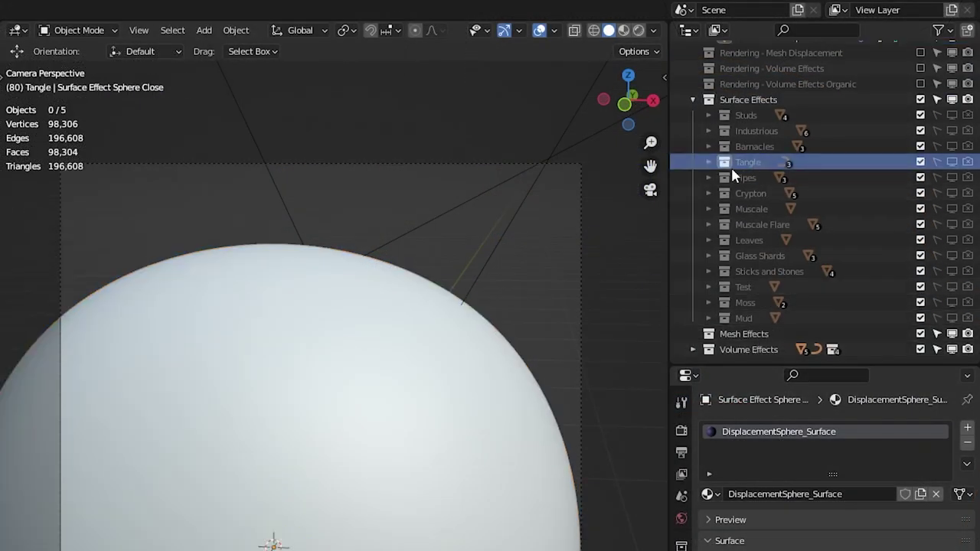
pyautogui.click(709, 162)
pyautogui.click(709, 162)
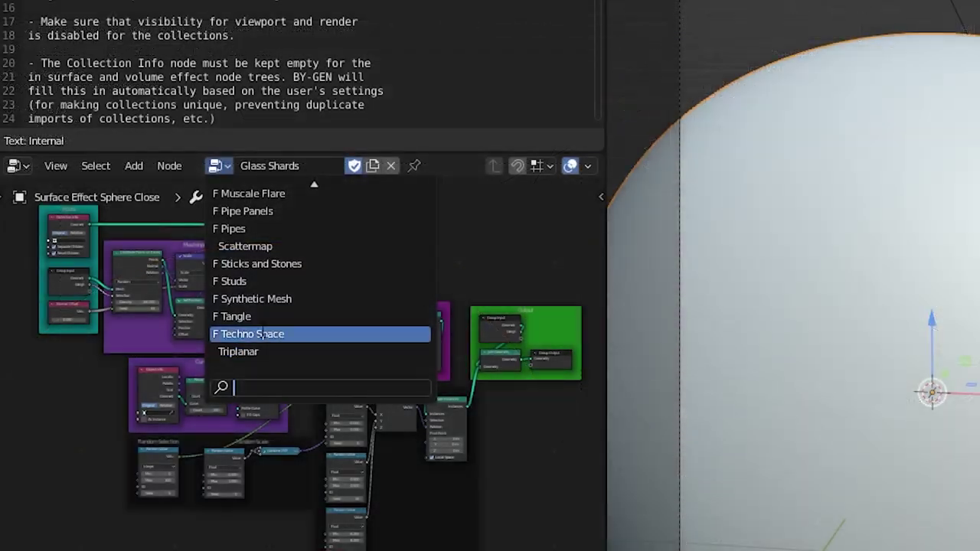
pyautogui.click(255, 316)
pyautogui.scroll(5, 328, 433)
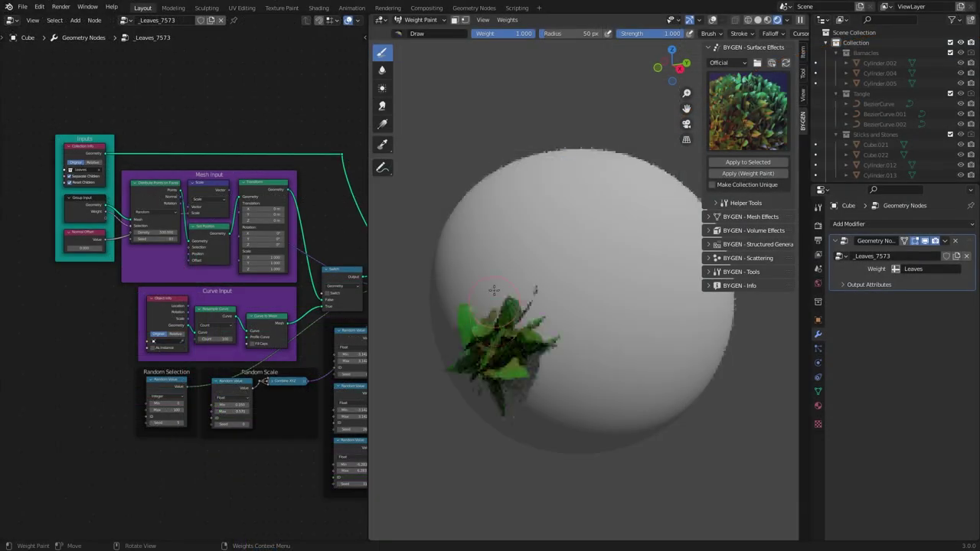
# Weight-paint a band of leaves upward over the sphere's surface
pyautogui.moveTo(490, 321)
pyautogui.mouseDown()
pyautogui.moveTo(551, 184)
pyautogui.moveTo(589, 174)
pyautogui.moveTo(531, 250)
pyautogui.mouseUp()
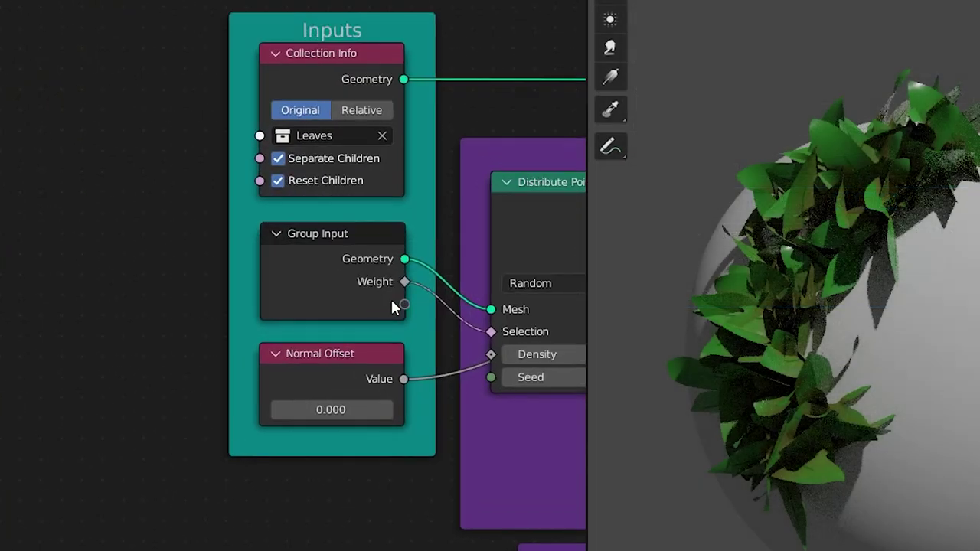
# Expose the Density of the Distribute Points on Faces node as an additional Group Input of the leaves node tree
pyautogui.moveTo(391, 297); pyautogui.dragTo(337, 364, button='middle')
pyautogui.scroll(1, 347, 346)
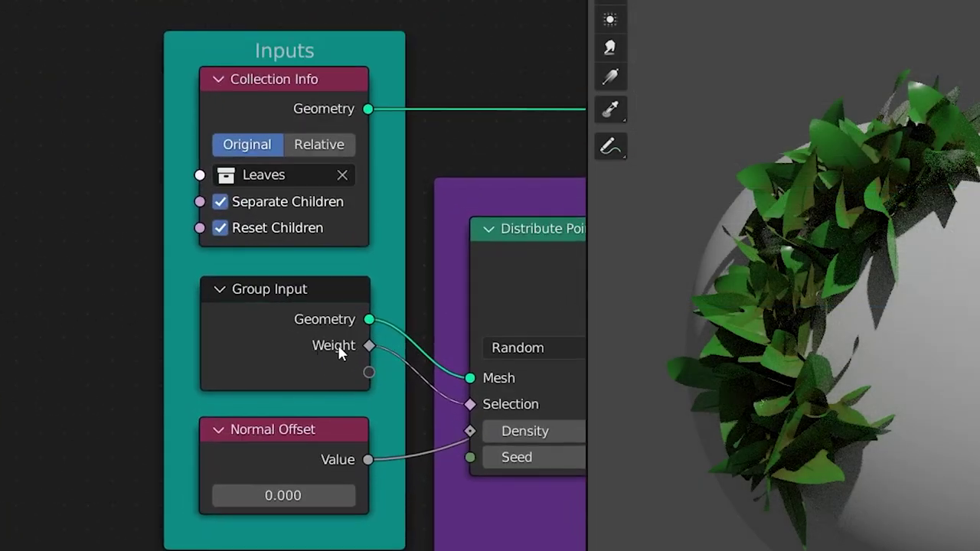
pyautogui.scroll(-1, 443, 440)
pyautogui.moveTo(444, 440); pyautogui.dragTo(340, 427, button='middle')
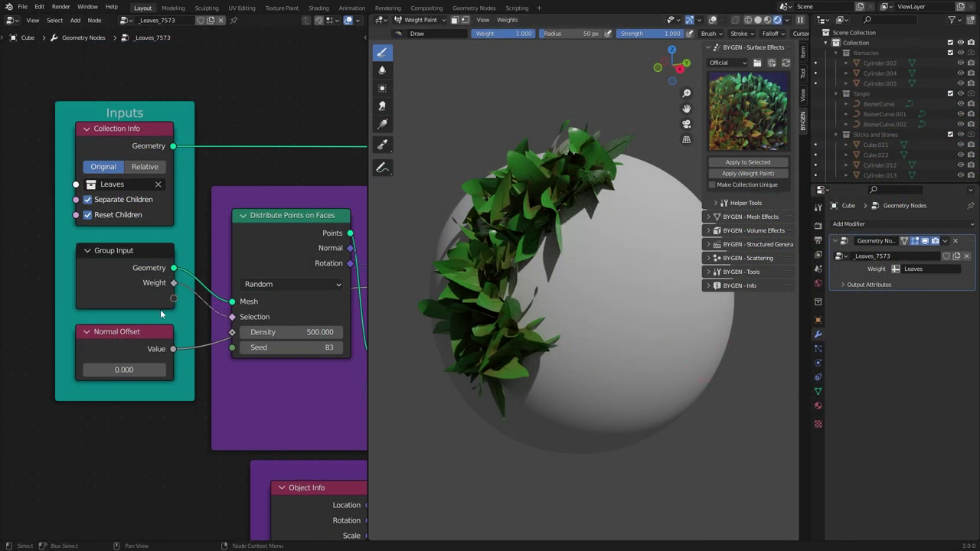
pyautogui.moveTo(173, 299)
pyautogui.mouseDown()
pyautogui.moveTo(230, 333)
pyautogui.moveTo(186, 313)
pyautogui.mouseUp()
pyautogui.moveTo(150, 277); pyautogui.dragTo(147, 265)
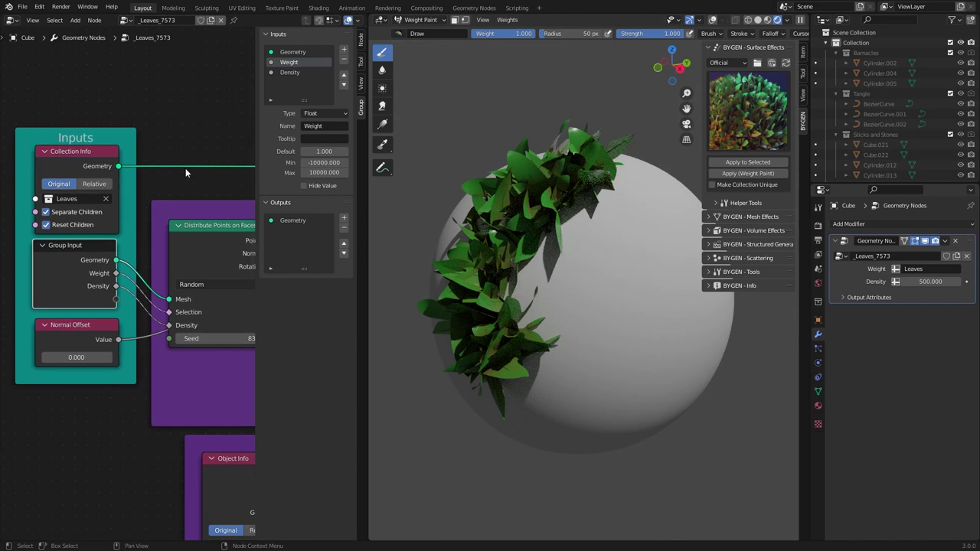
# Weight-paint a second patch of leaves across the front of the sphere
pyautogui.click(620, 329)
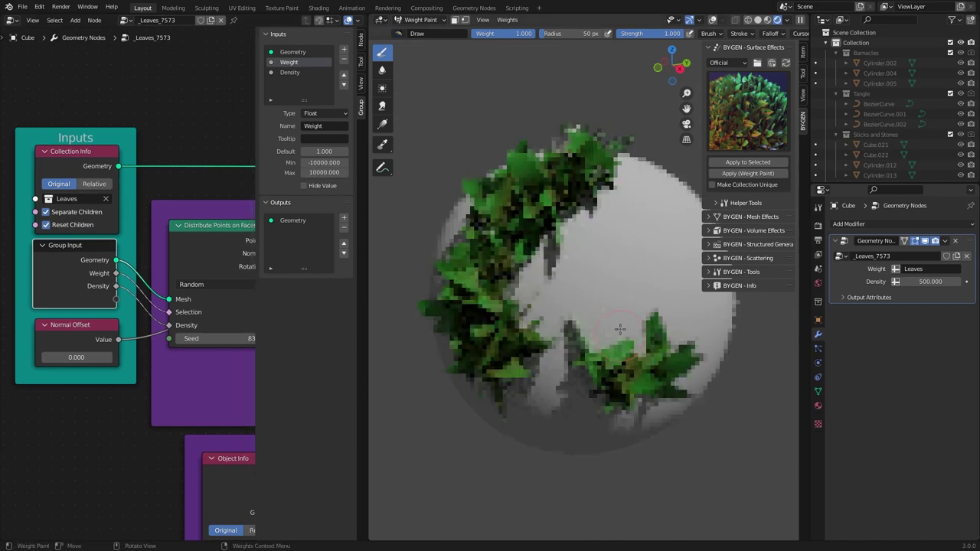
pyautogui.moveTo(621, 329)
pyautogui.mouseDown()
pyautogui.moveTo(661, 233)
pyautogui.moveTo(650, 208)
pyautogui.mouseUp()
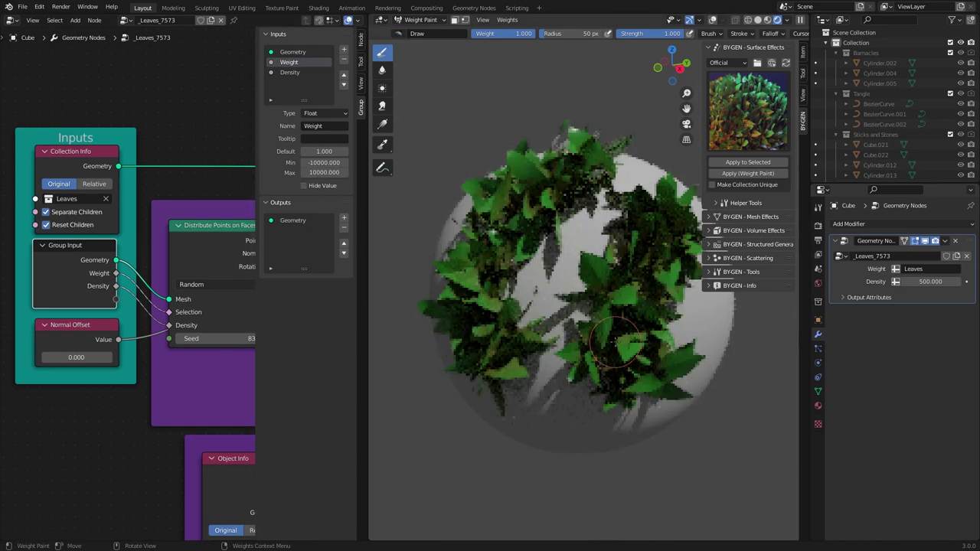
pyautogui.moveTo(617, 337); pyautogui.dragTo(650, 254, button='middle')
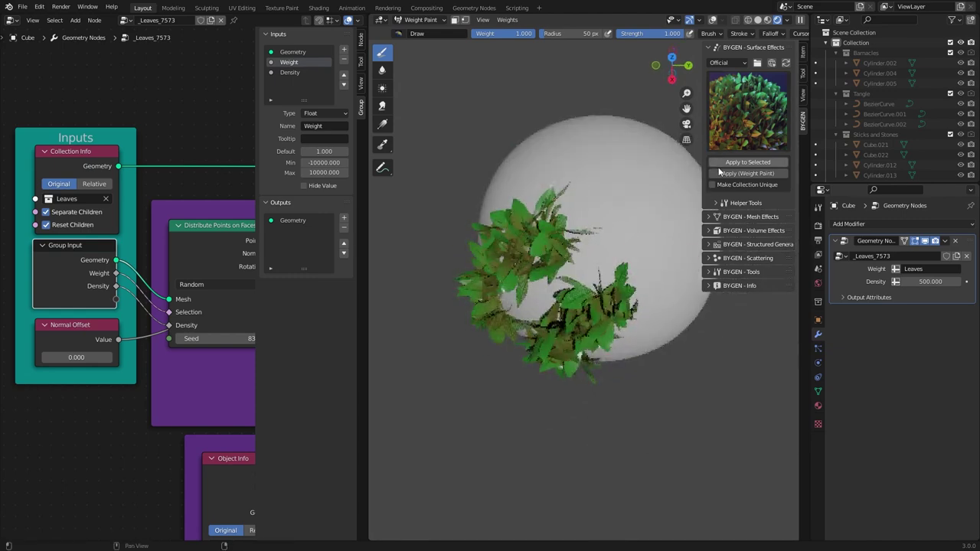
# Apply the Mud surface effect to the sphere in weight paint mode and paint a mud strip across its upper part
pyautogui.click(733, 143)
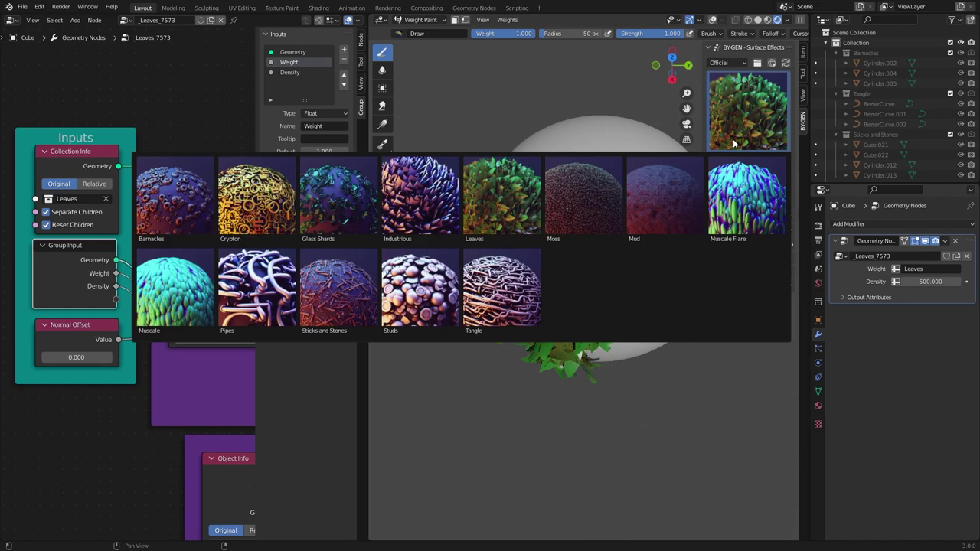
pyautogui.click(700, 202)
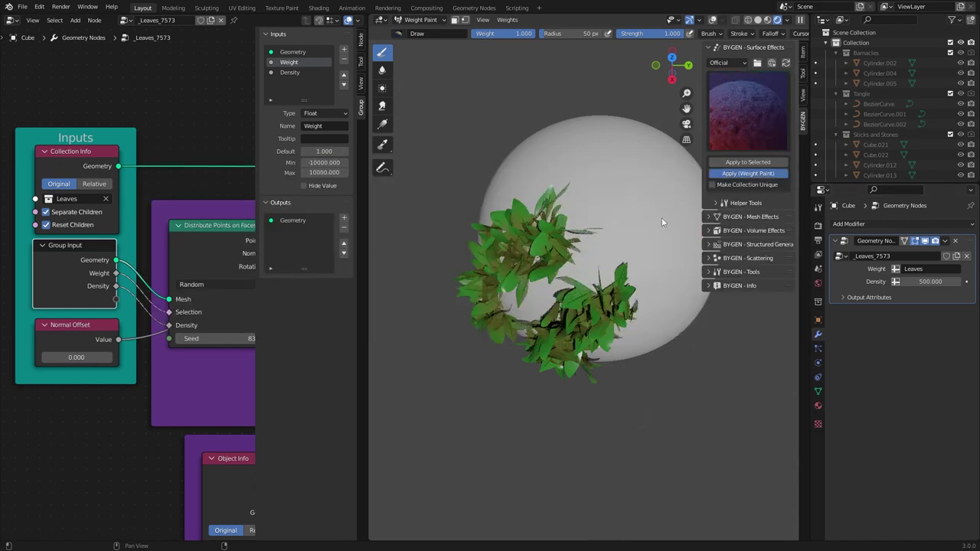
pyautogui.moveTo(661, 217)
pyautogui.mouseDown()
pyautogui.moveTo(635, 186)
pyautogui.moveTo(556, 153)
pyautogui.moveTo(621, 240)
pyautogui.mouseUp()
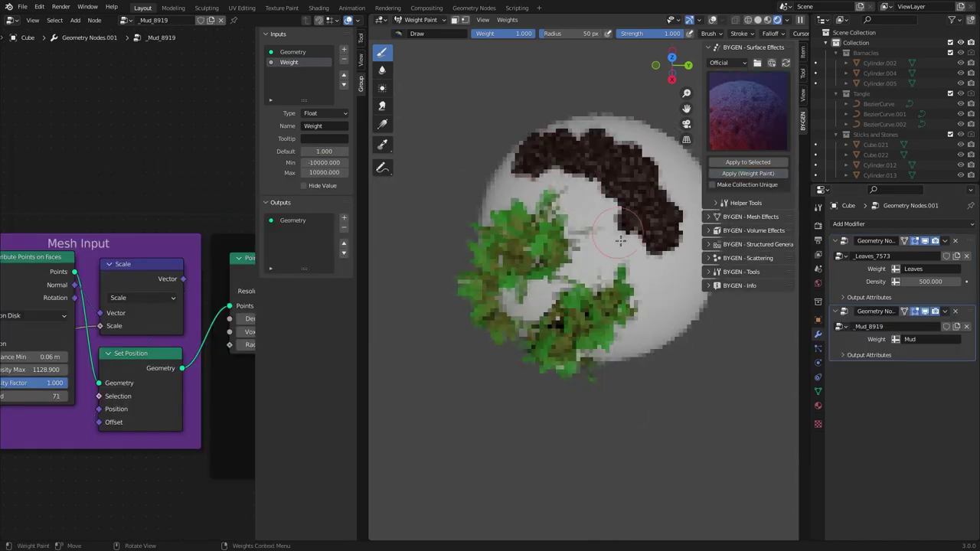
# Paint more mud between the two leaf patches and check the coverage around the sphere
pyautogui.moveTo(629, 310); pyautogui.dragTo(521, 353, button='middle')
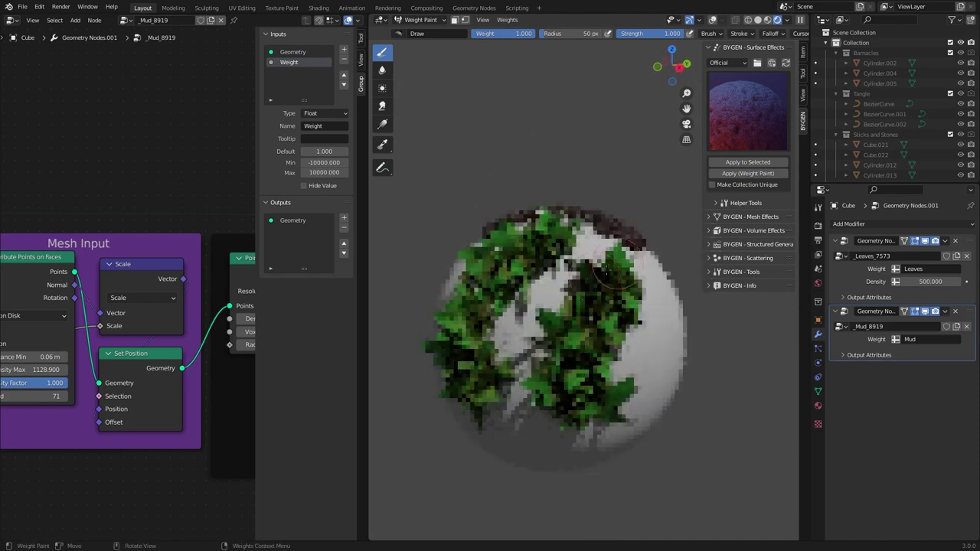
pyautogui.moveTo(521, 372)
pyautogui.mouseDown()
pyautogui.moveTo(528, 406)
pyautogui.moveTo(541, 396)
pyautogui.mouseUp()
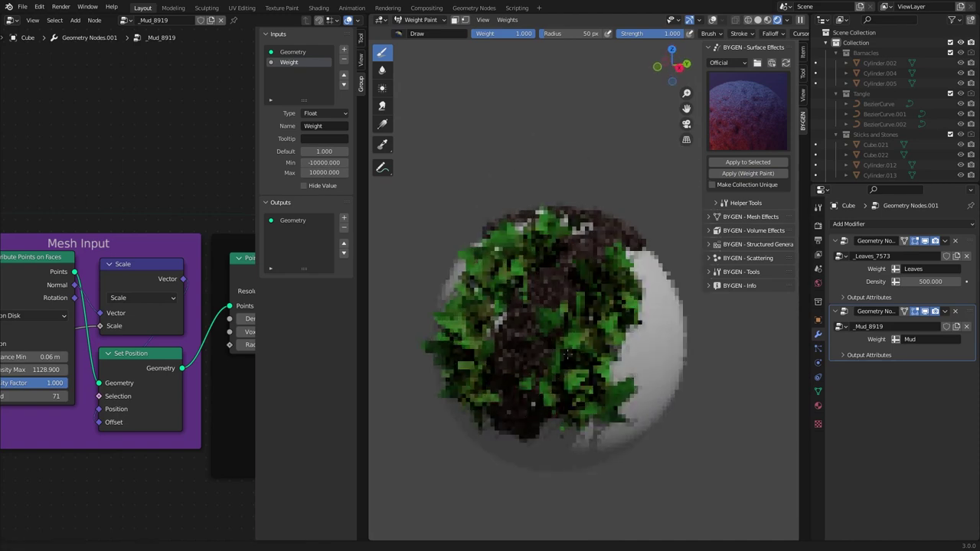
pyautogui.keyDown('shift'); pyautogui.moveTo(540, 396); pyautogui.dragTo(569, 347, button='middle'); pyautogui.keyUp('shift')
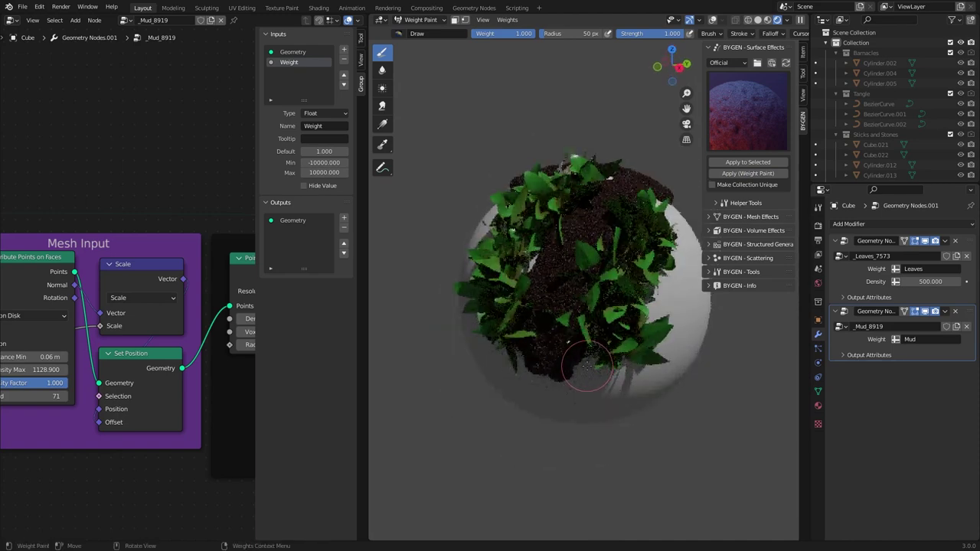
pyautogui.moveTo(548, 371); pyautogui.dragTo(575, 339, button='middle')
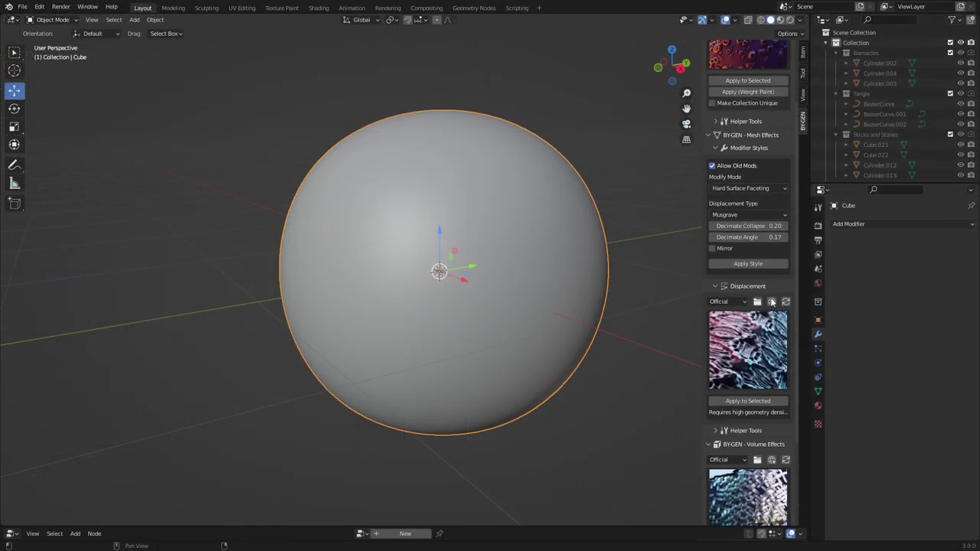
# Set the mesh effect Modify Mode to Organic Shell and apply the style to the sphere
pyautogui.moveTo(674, 299); pyautogui.dragTo(567, 303, button='middle')
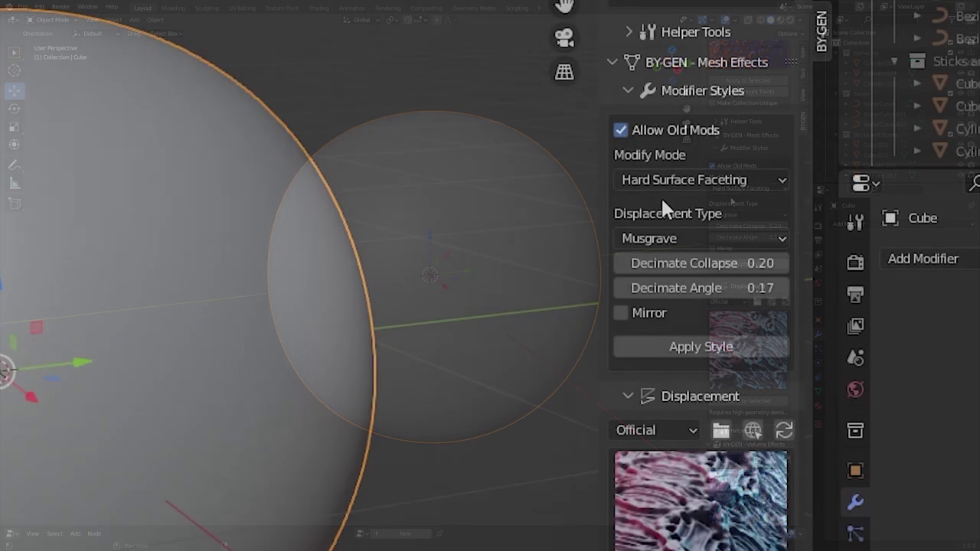
pyautogui.click(739, 189)
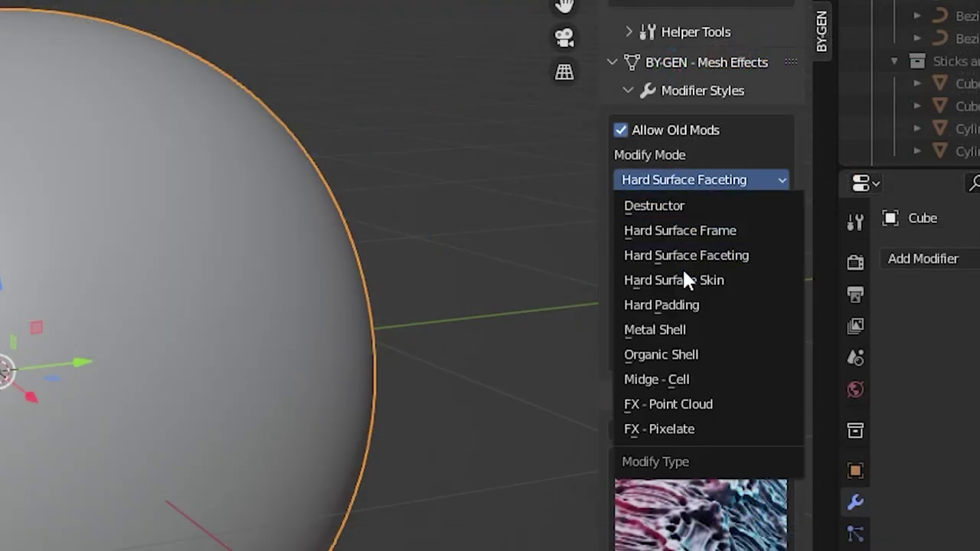
pyautogui.click(632, 355)
pyautogui.click(677, 322)
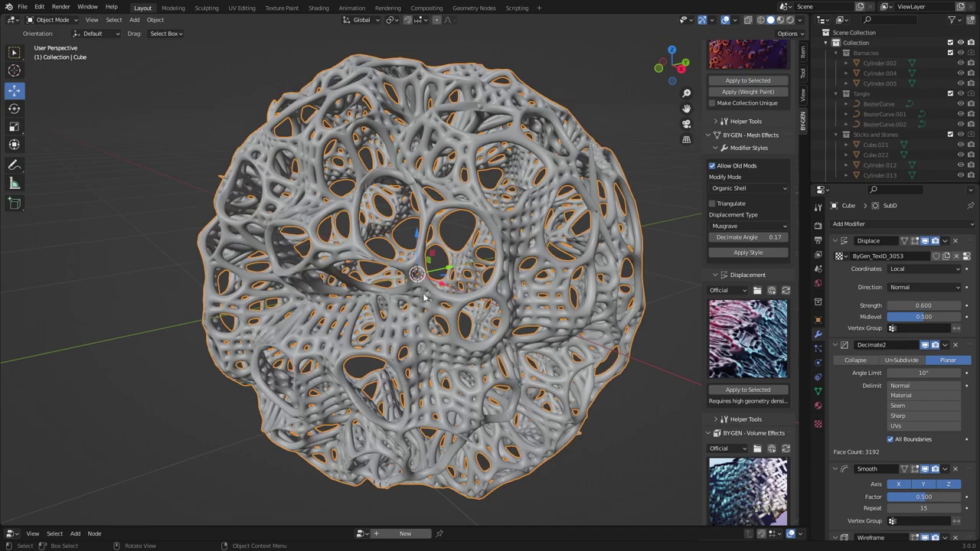
# Deselect the organic shell mesh and inspect its lattice structure closely from several angles
pyautogui.moveTo(424, 297); pyautogui.dragTo(519, 143, button='middle')
pyautogui.moveTo(474, 249); pyautogui.dragTo(442, 259, button='middle')
pyautogui.hotkey('alt', 'a')
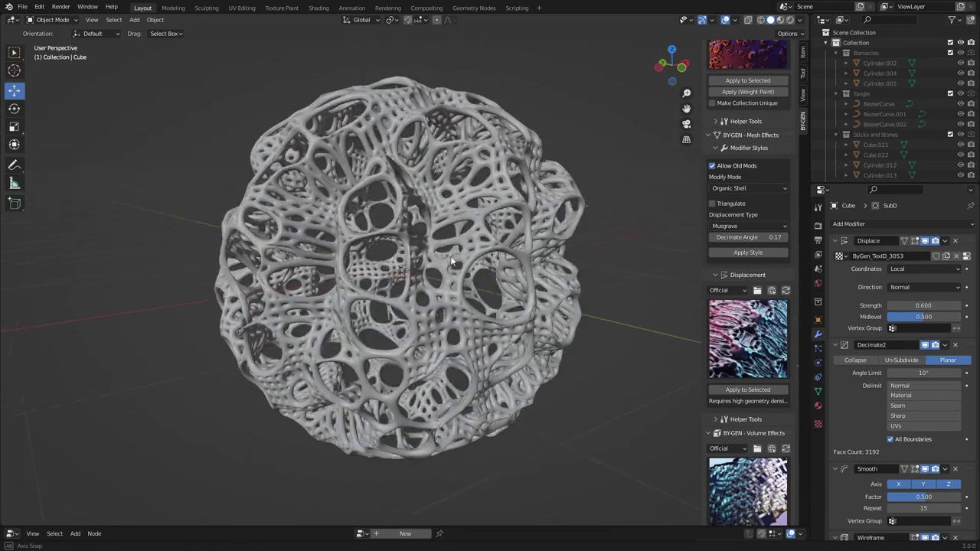
pyautogui.scroll(3, 442, 259)
pyautogui.moveTo(532, 279); pyautogui.dragTo(509, 289, button='middle')
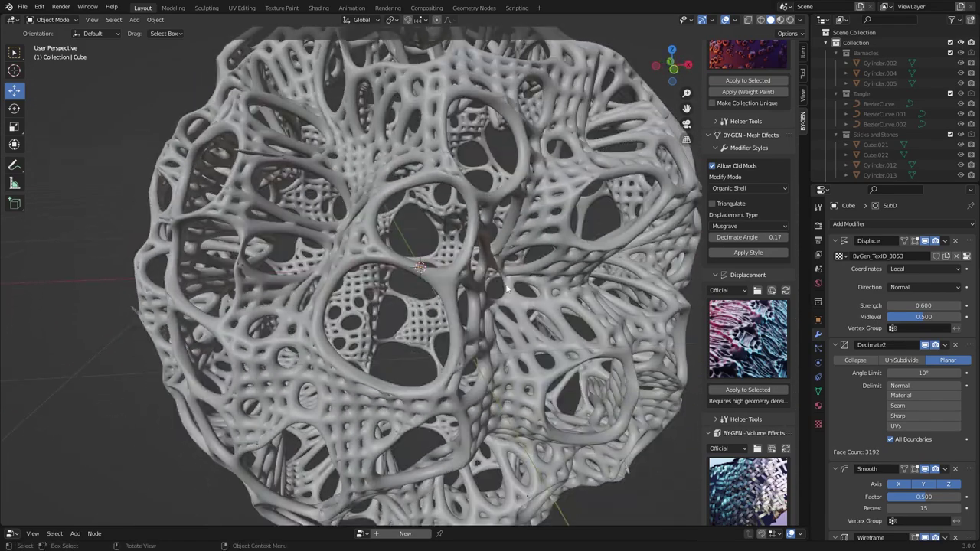
# Browse the preset thumbnails of the displacement, volume and surface effects in the BY-GEN add-on
pyautogui.scroll(-2, 736, 321)
pyautogui.click(741, 303)
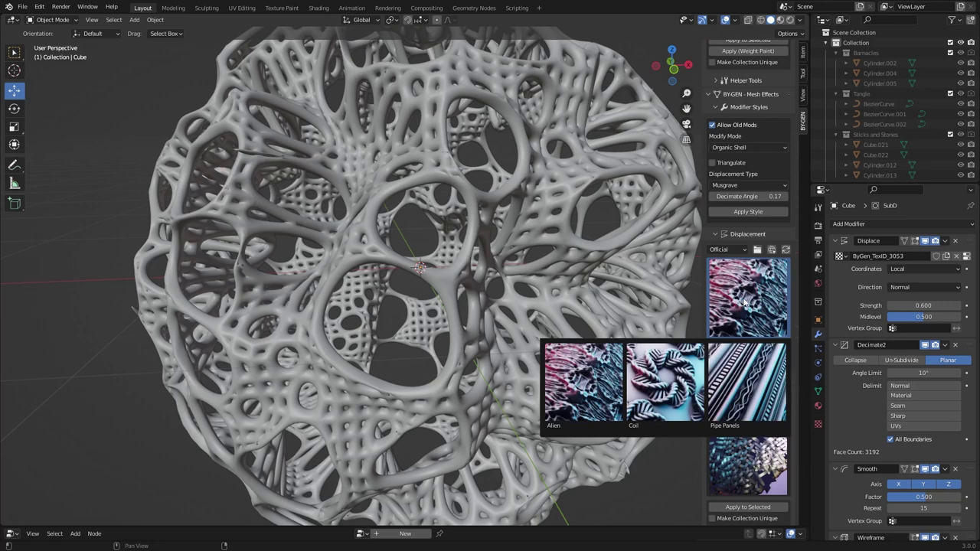
pyautogui.click(744, 299)
pyautogui.click(746, 451)
pyautogui.click(746, 451)
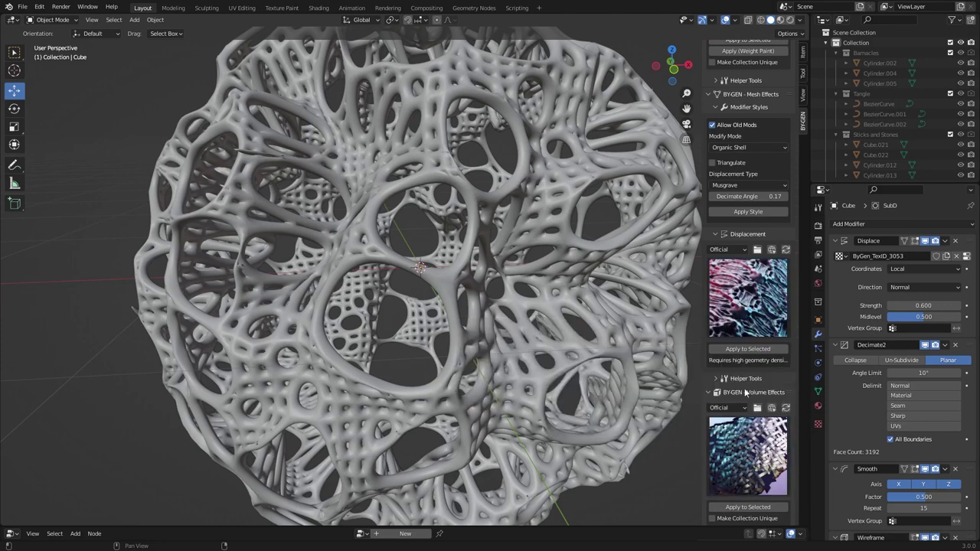
pyautogui.scroll(3, 746, 393)
pyautogui.click(751, 131)
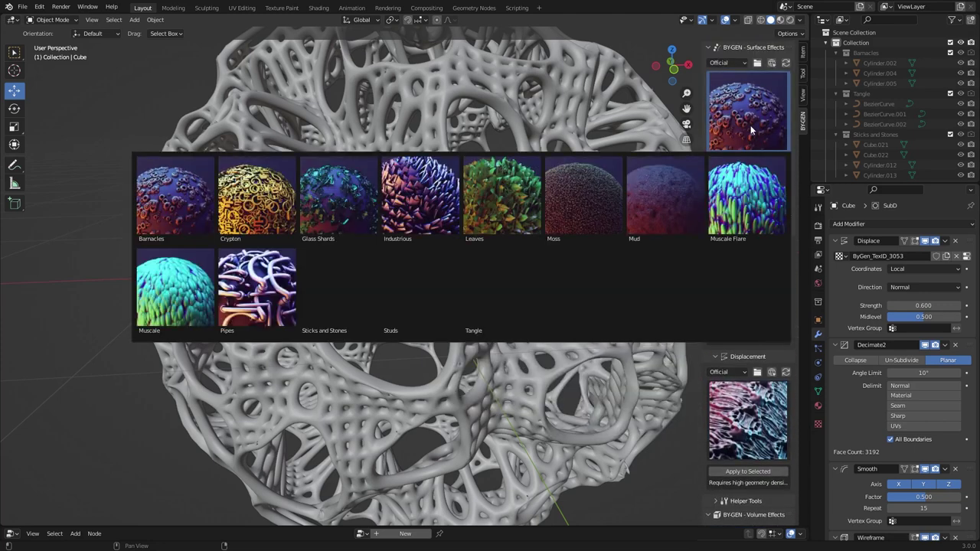
# Collapse the surface effects, volume effects and all mesh effects subsections of the BY-GEN add-on
pyautogui.click(738, 157)
pyautogui.click(775, 270)
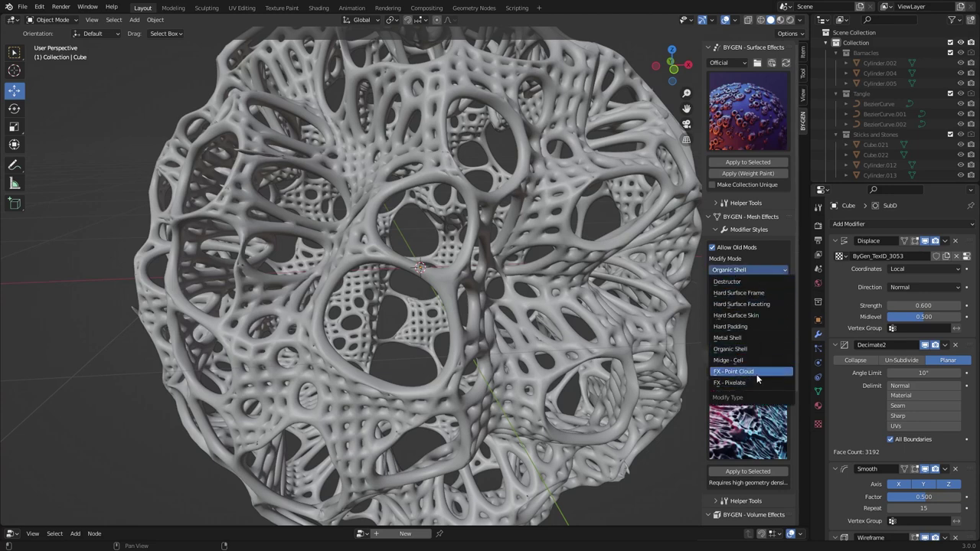
pyautogui.click(759, 231)
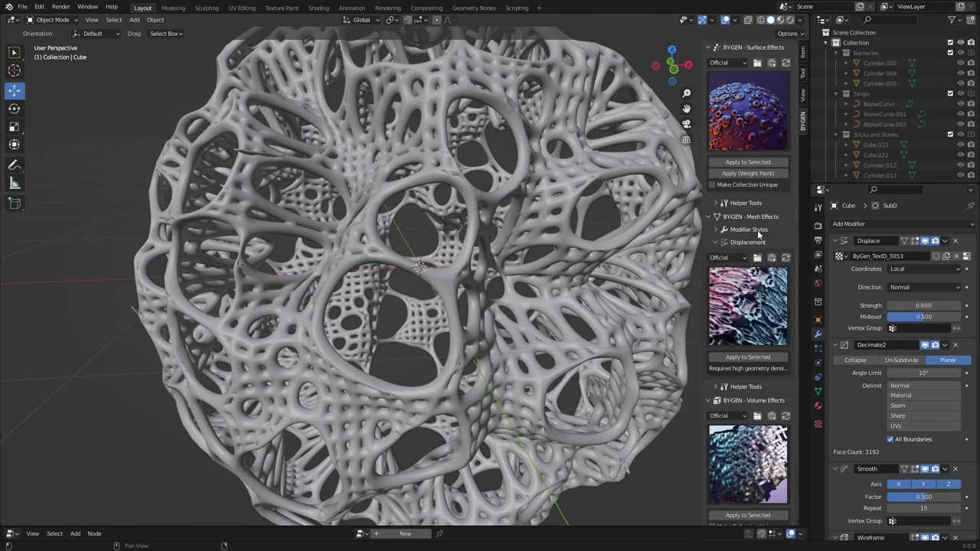
pyautogui.click(755, 243)
pyautogui.click(750, 256)
pyautogui.click(750, 256)
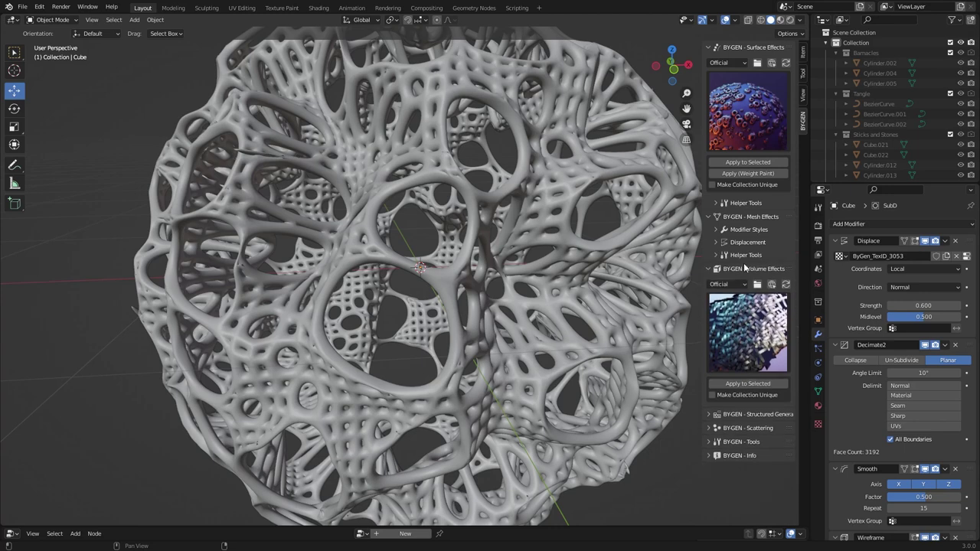
pyautogui.click(744, 268)
pyautogui.click(747, 49)
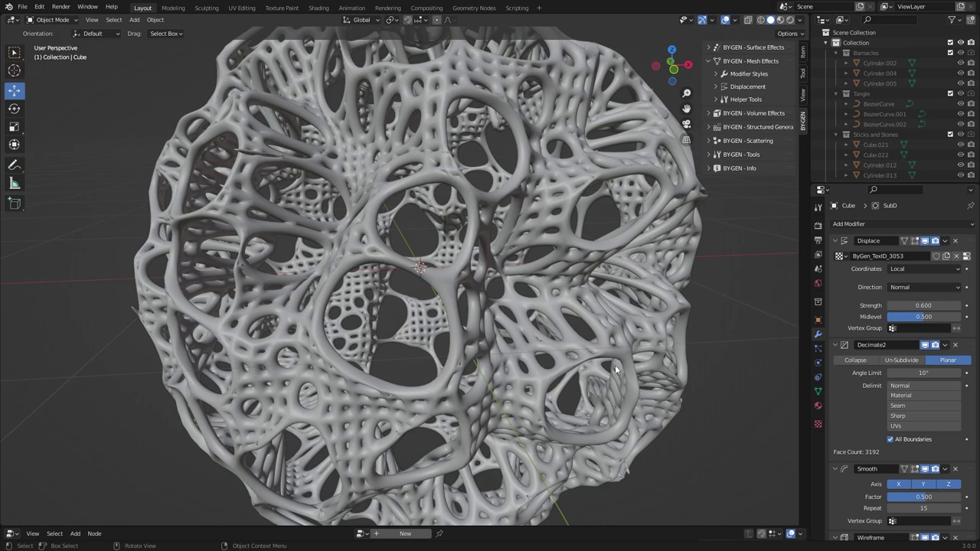
pyautogui.moveTo(540, 402); pyautogui.dragTo(579, 385, button='middle')
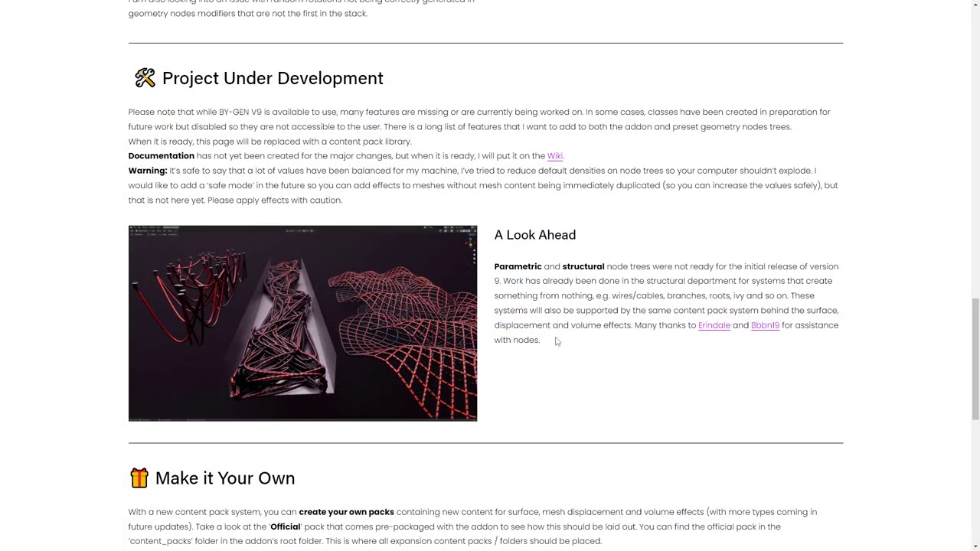
# Switch to the BY-GEN web page and highlight the A Look Ahead paragraph about parametric and structural node trees
pyautogui.moveTo(557, 342); pyautogui.dragTo(498, 266)
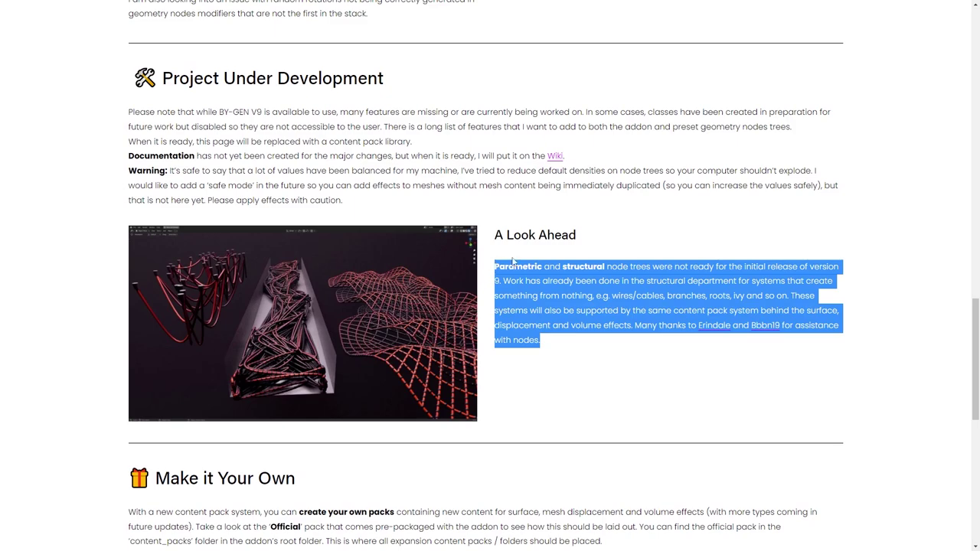
pyautogui.click(513, 261)
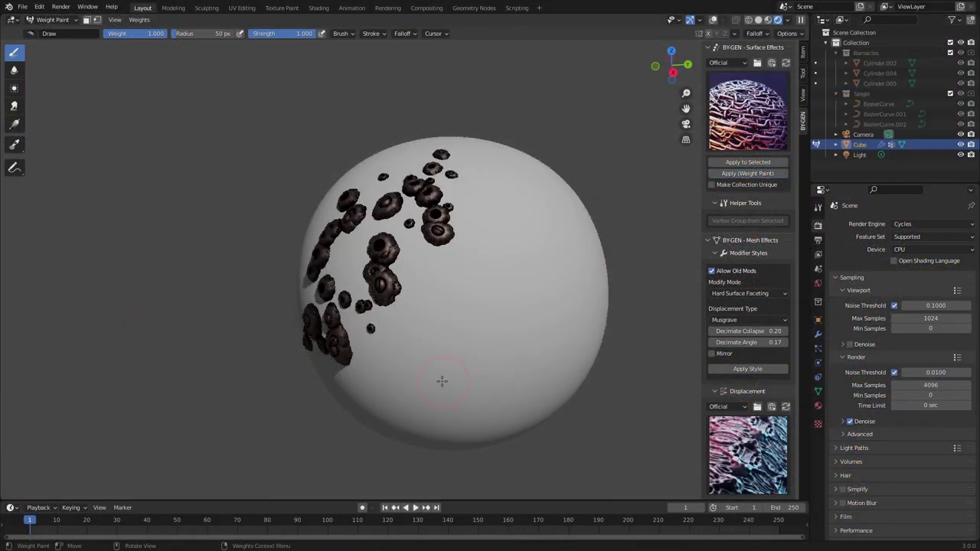
# In Blender, weight paint the tangle surface effect across the front of the sphere beside the barnacles
pyautogui.moveTo(442, 380)
pyautogui.mouseDown()
pyautogui.moveTo(510, 253)
pyautogui.moveTo(536, 238)
pyautogui.mouseUp()
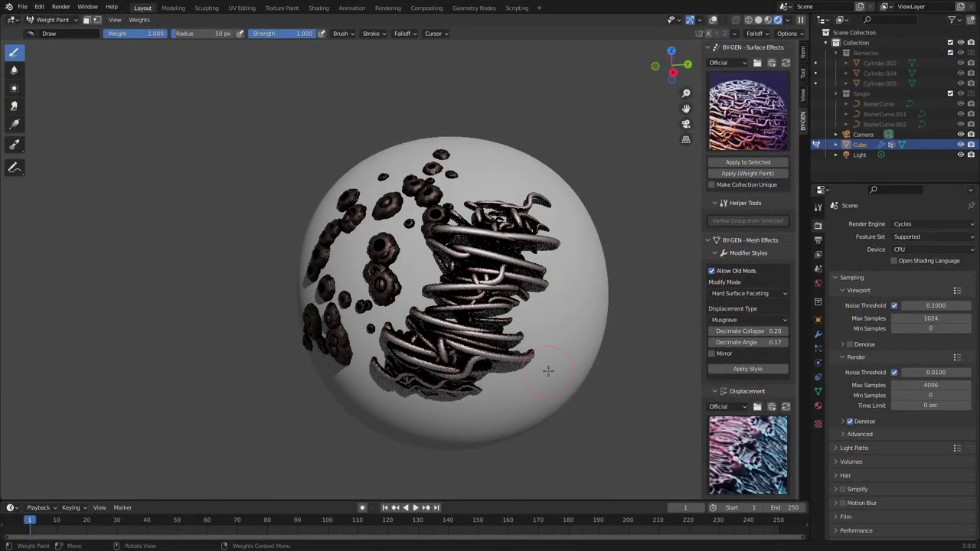
pyautogui.moveTo(547, 367); pyautogui.dragTo(496, 348, button='middle')
pyautogui.moveTo(496, 348)
pyautogui.mouseDown()
pyautogui.moveTo(475, 321)
pyautogui.moveTo(459, 215)
pyautogui.moveTo(509, 214)
pyautogui.moveTo(442, 396)
pyautogui.mouseUp()
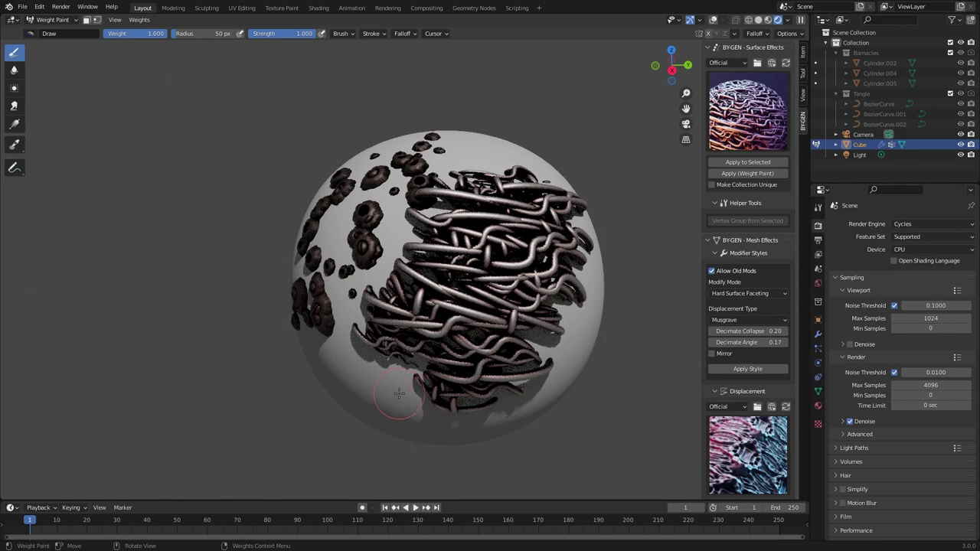
pyautogui.moveTo(412, 395); pyautogui.dragTo(468, 365)
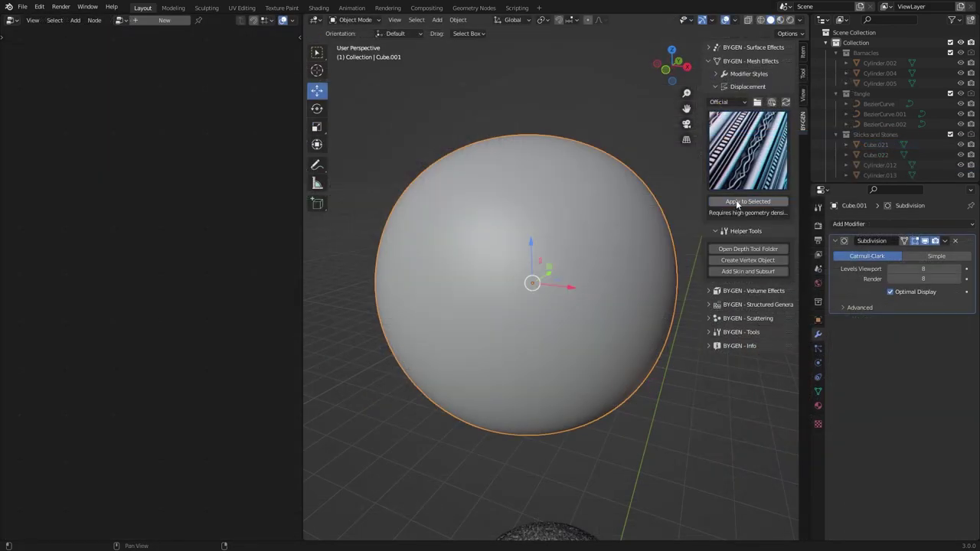
# Apply the Pipe Panels displacement to the selected sphere and examine its procedural, triplanar and scattered node groups
pyautogui.click(736, 200)
pyautogui.moveTo(512, 282); pyautogui.dragTo(544, 282, button='middle')
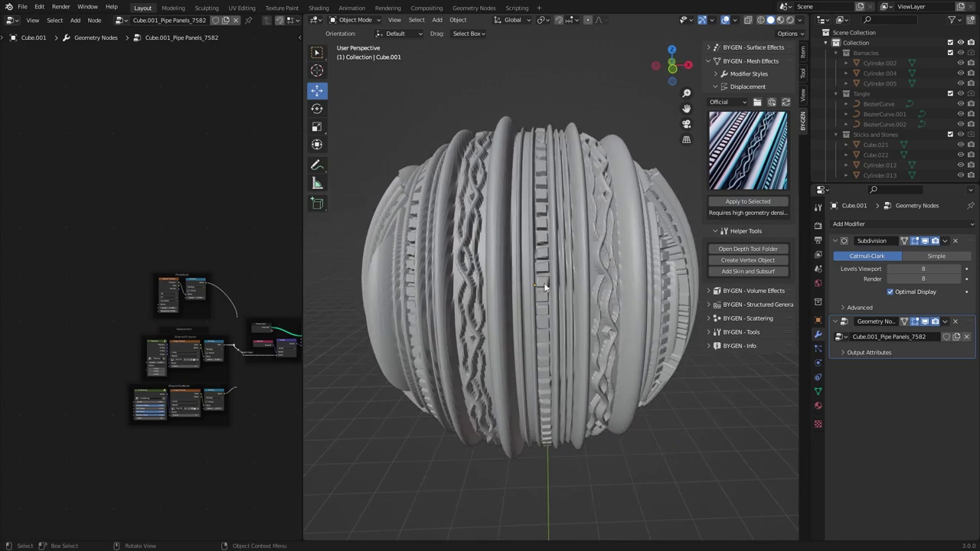
pyautogui.scroll(2, 544, 283)
pyautogui.moveTo(237, 295); pyautogui.dragTo(190, 251, button='middle')
pyautogui.scroll(1, 222, 295)
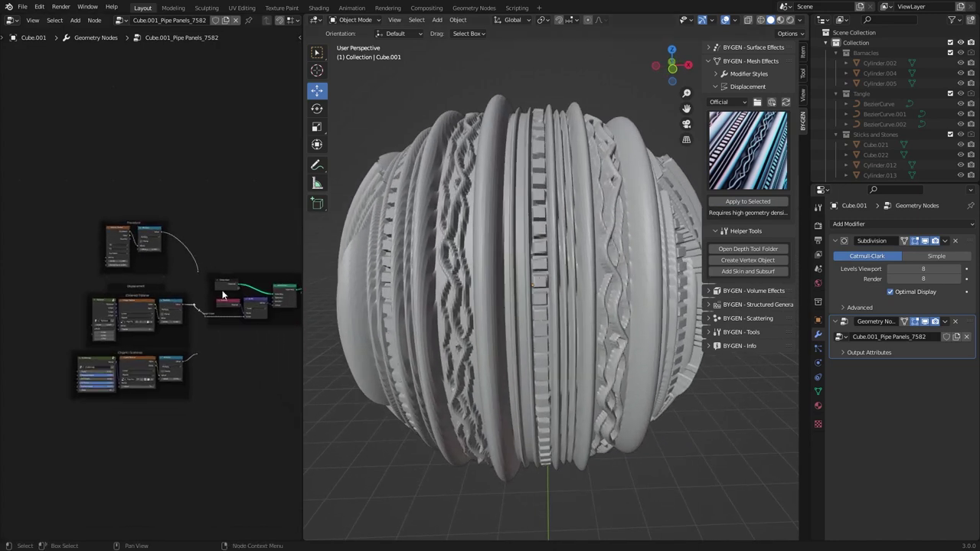
pyautogui.scroll(4, 223, 294)
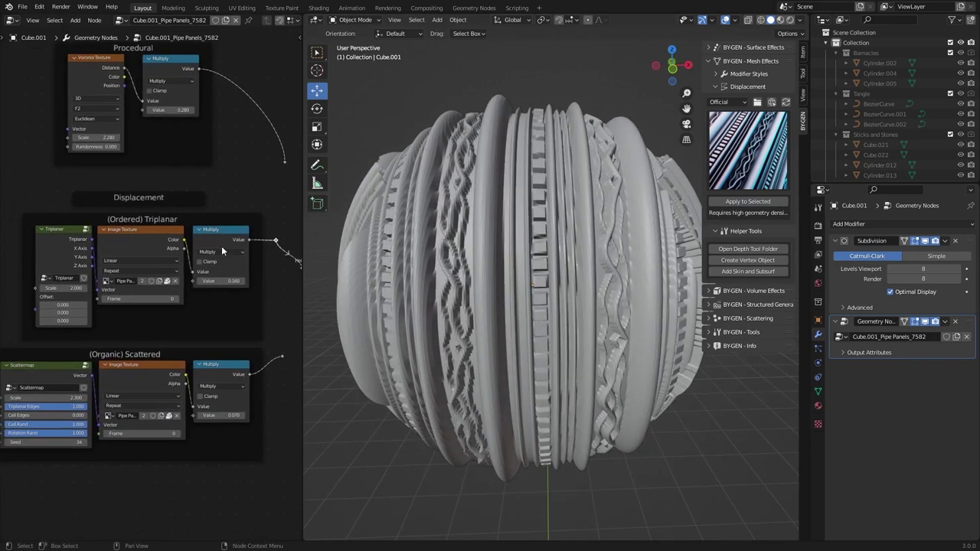
pyautogui.moveTo(269, 239); pyautogui.dragTo(88, 232, button='middle')
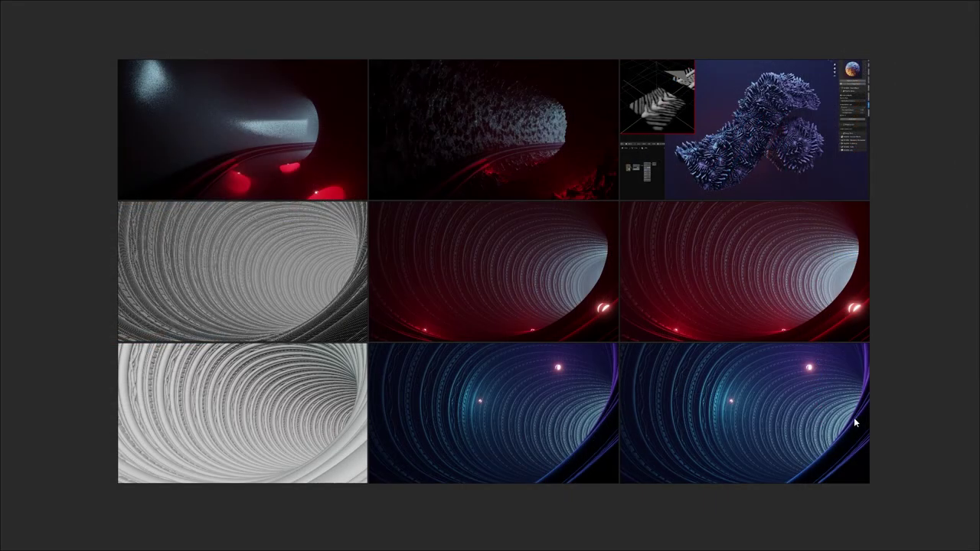
# Switch to the reference image board and look over the spiky node-tree render and the red tunnel renders
pyautogui.moveTo(854, 418); pyautogui.dragTo(798, 391)
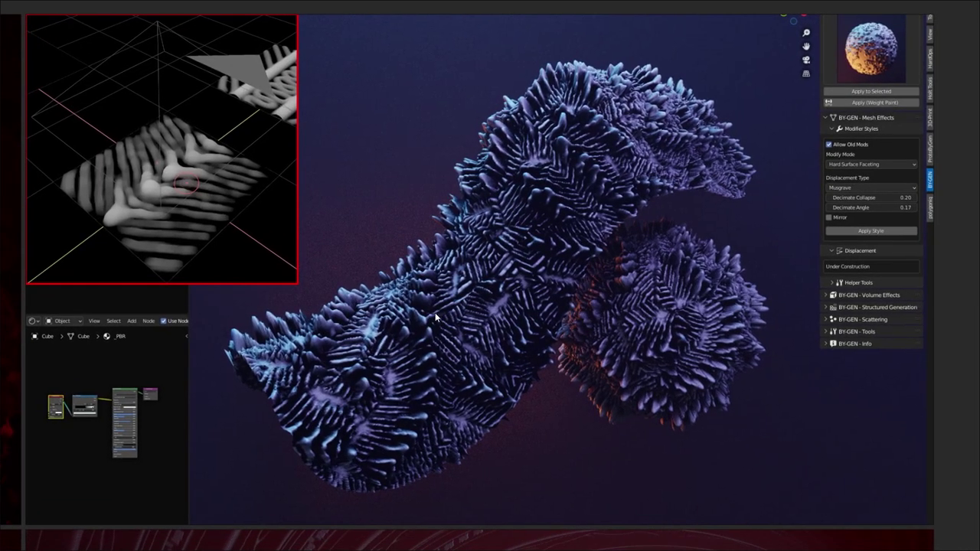
pyautogui.scroll(-3, 337, 364)
pyautogui.moveTo(290, 385); pyautogui.dragTo(536, 245, button='middle')
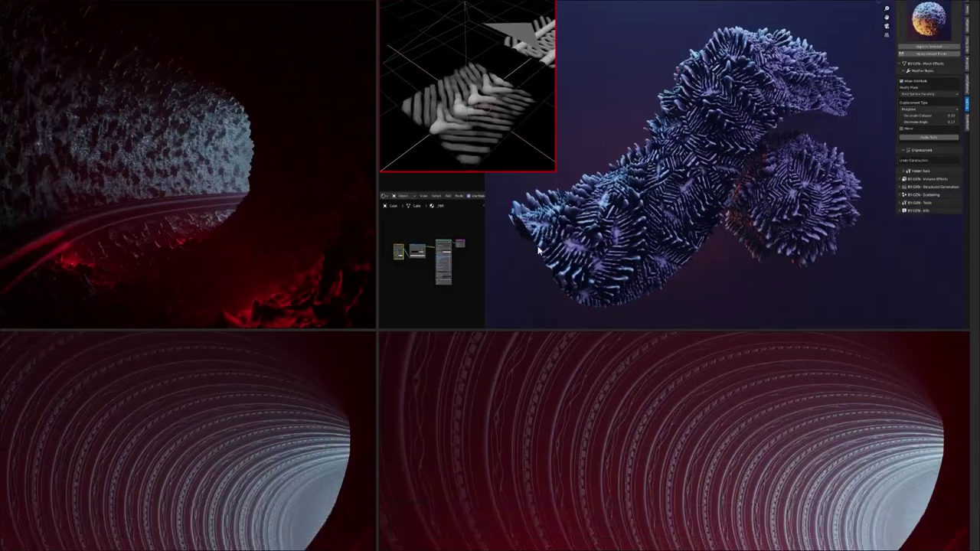
pyautogui.scroll(-4, 546, 242)
pyautogui.moveTo(383, 320); pyautogui.dragTo(618, 211, button='middle')
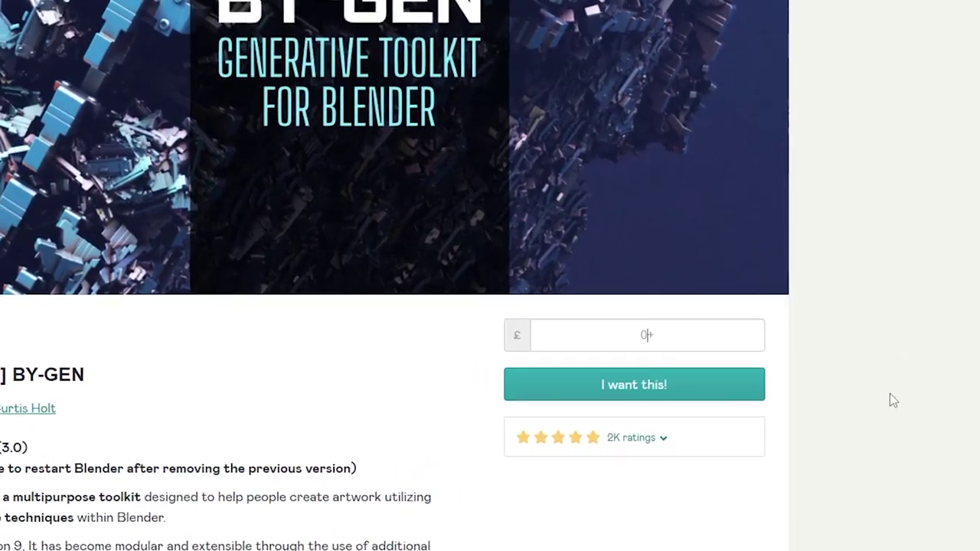
# Switch to the BY-GEN product page in the browser and enter 10,000,000 pounds as the price to pay
pyautogui.write('10000000')
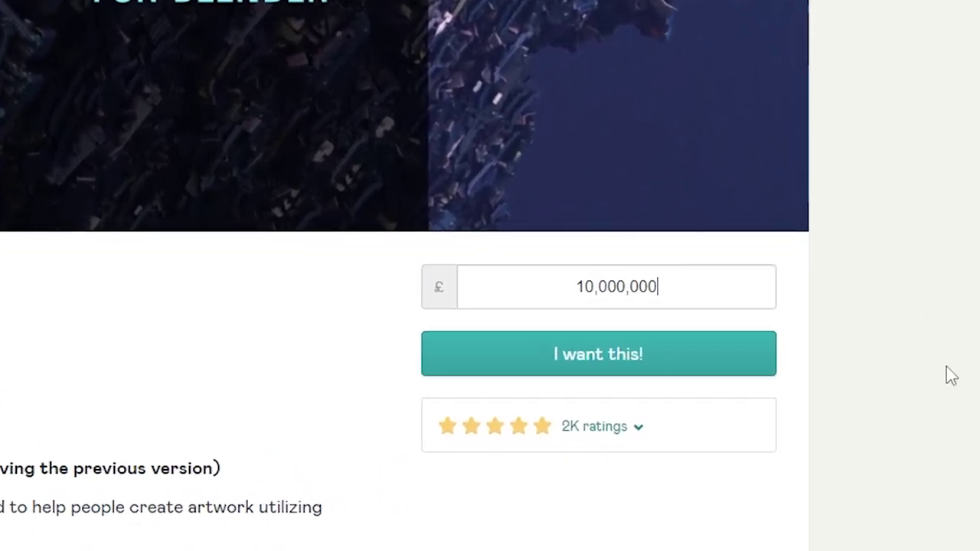
pyautogui.moveTo(559, 255); pyautogui.dragTo(536, 257)
pyautogui.click(621, 202)
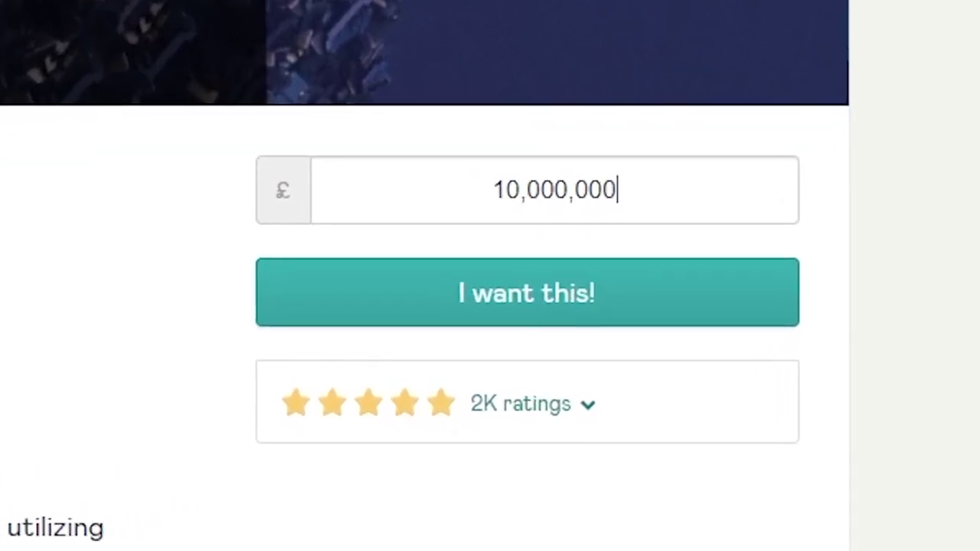